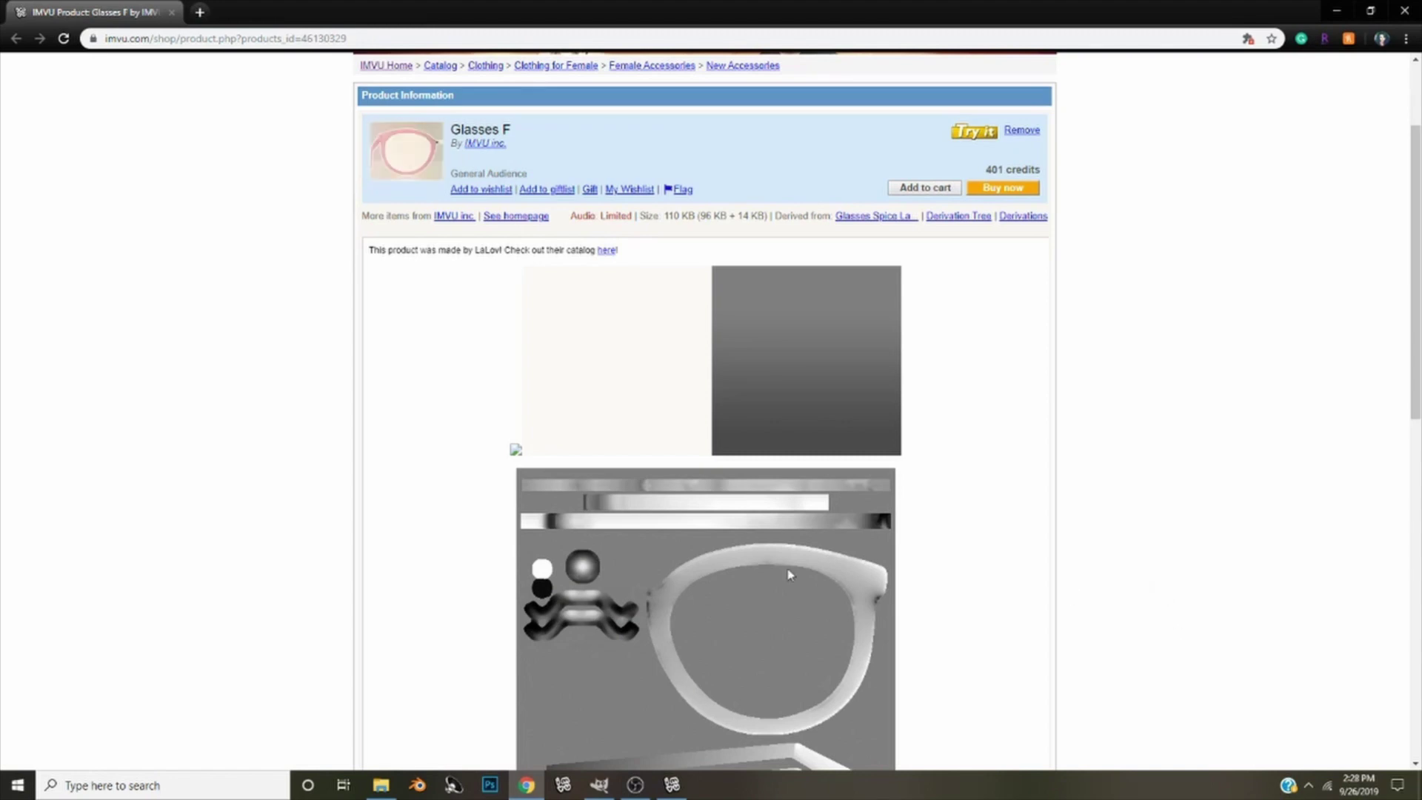
Examine the lens and frame texture templates on the Glasses F product page
{"action": "scroll", "coordinate": [646, 418], "scroll_direction": "down", "scroll_amount": 9}
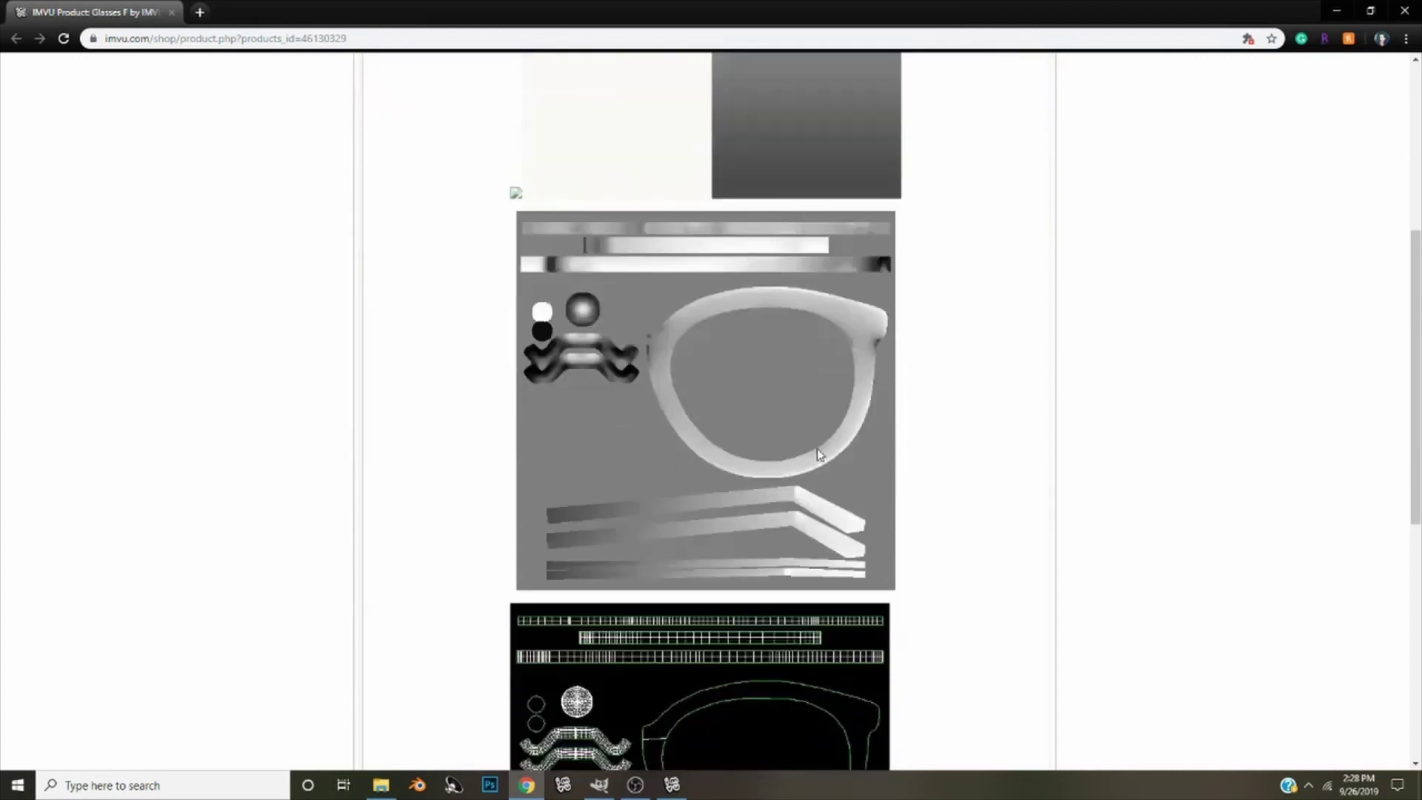
{"action": "scroll", "coordinate": [820, 454], "scroll_direction": "down", "scroll_amount": 2}
{"action": "scroll", "coordinate": [740, 452], "scroll_direction": "up", "scroll_amount": 10}
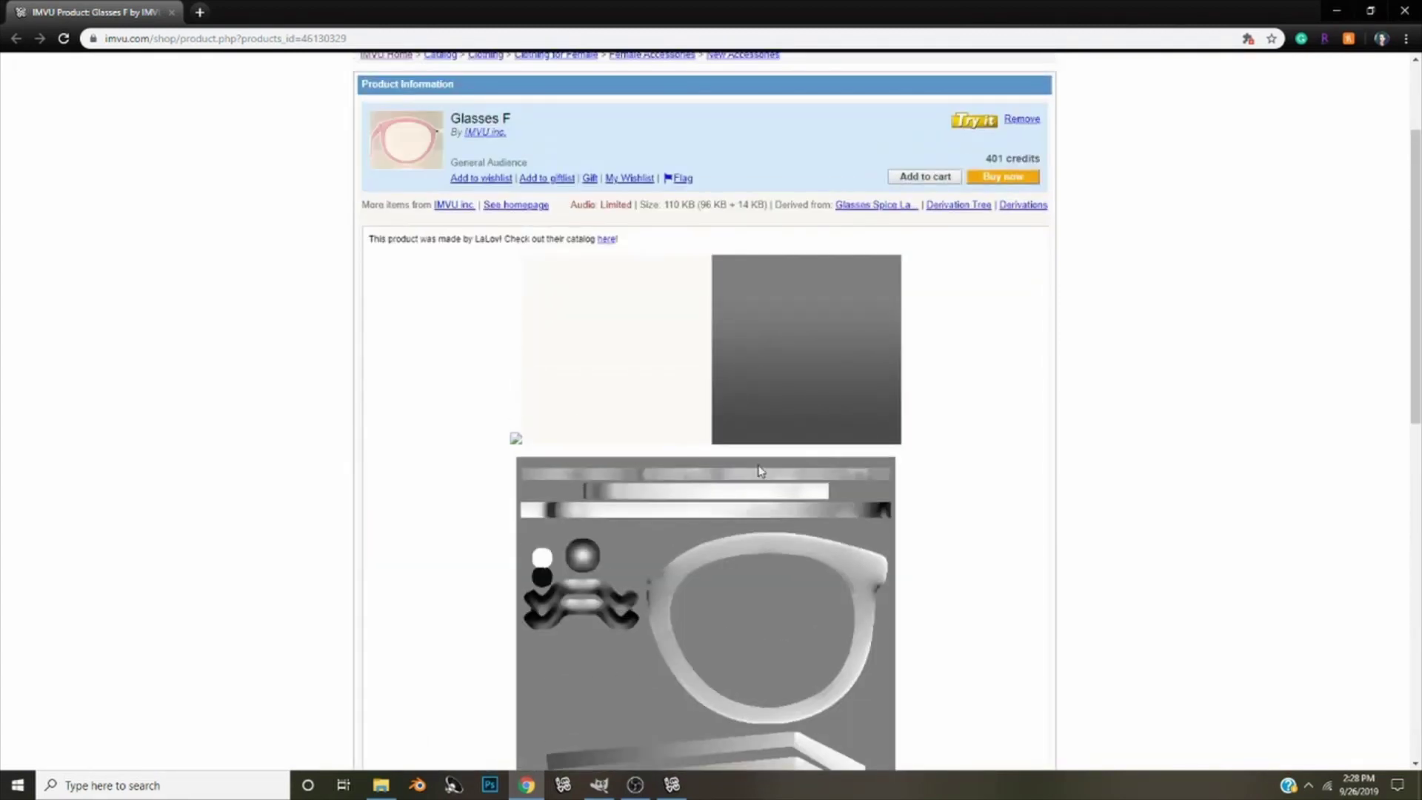
Switch to GIMP and open the pink glasses texture Snap_yQNdCSEOvO1673943732.jpg from the GIMP folder
{"action": "left_click", "coordinate": [605, 795]}
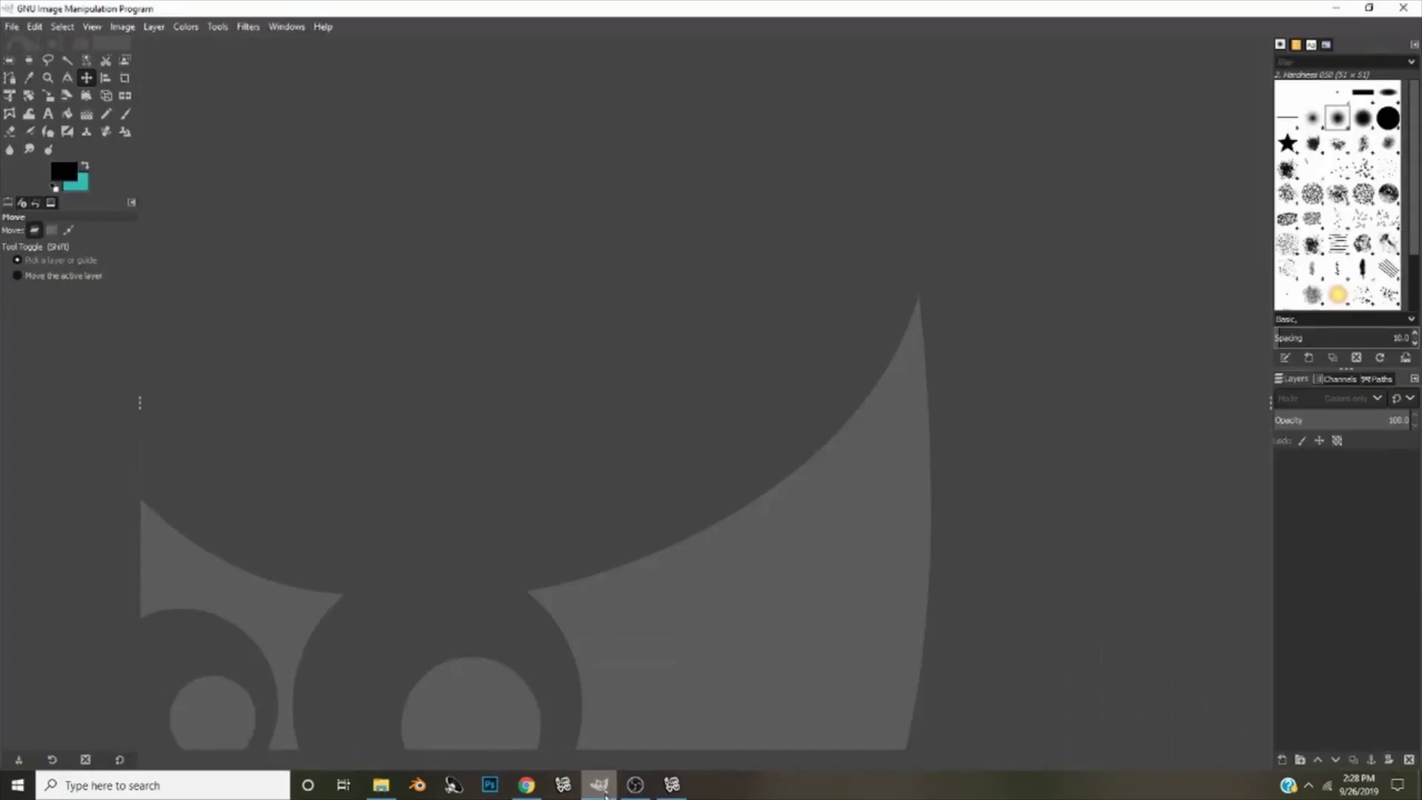
{"action": "left_click", "coordinate": [13, 27]}
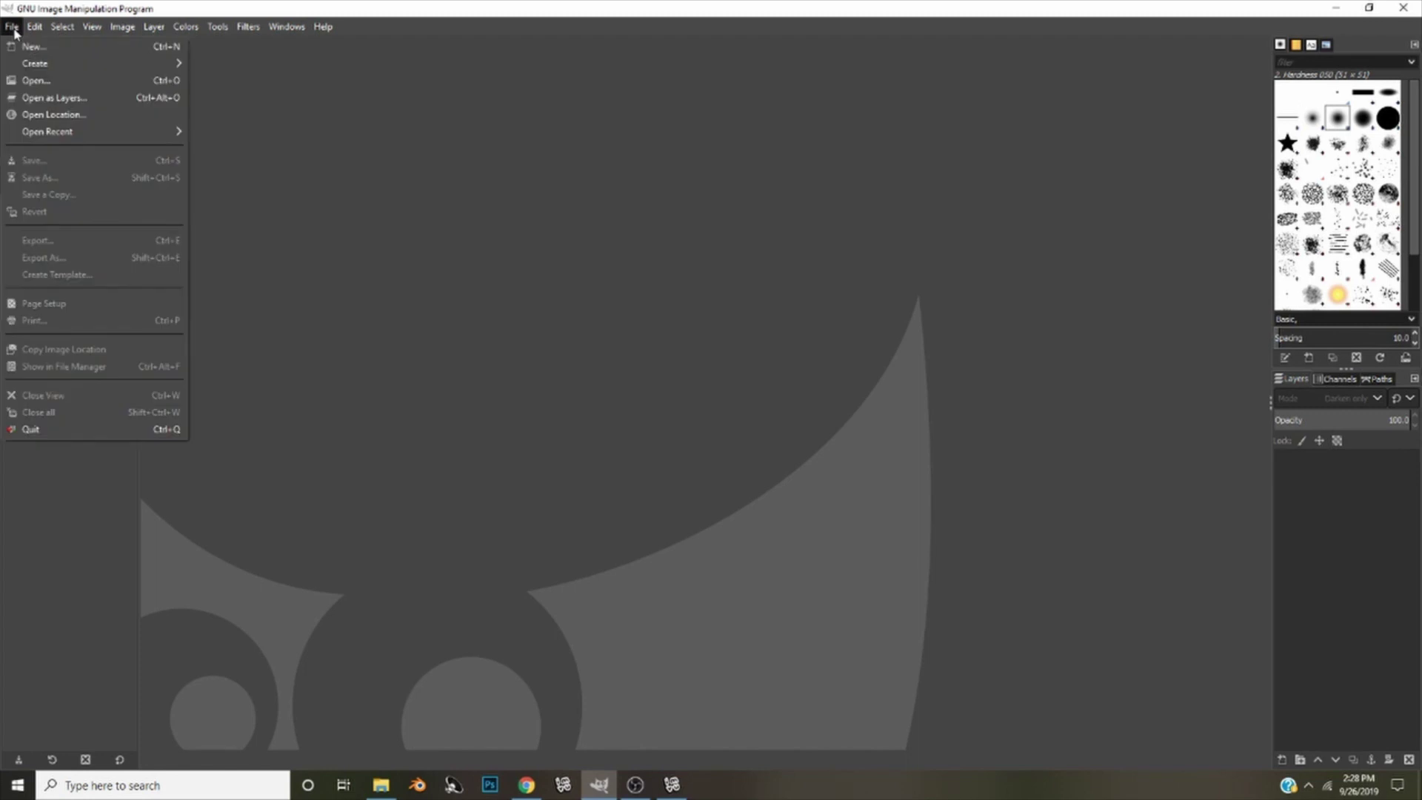
{"action": "left_click", "coordinate": [51, 86]}
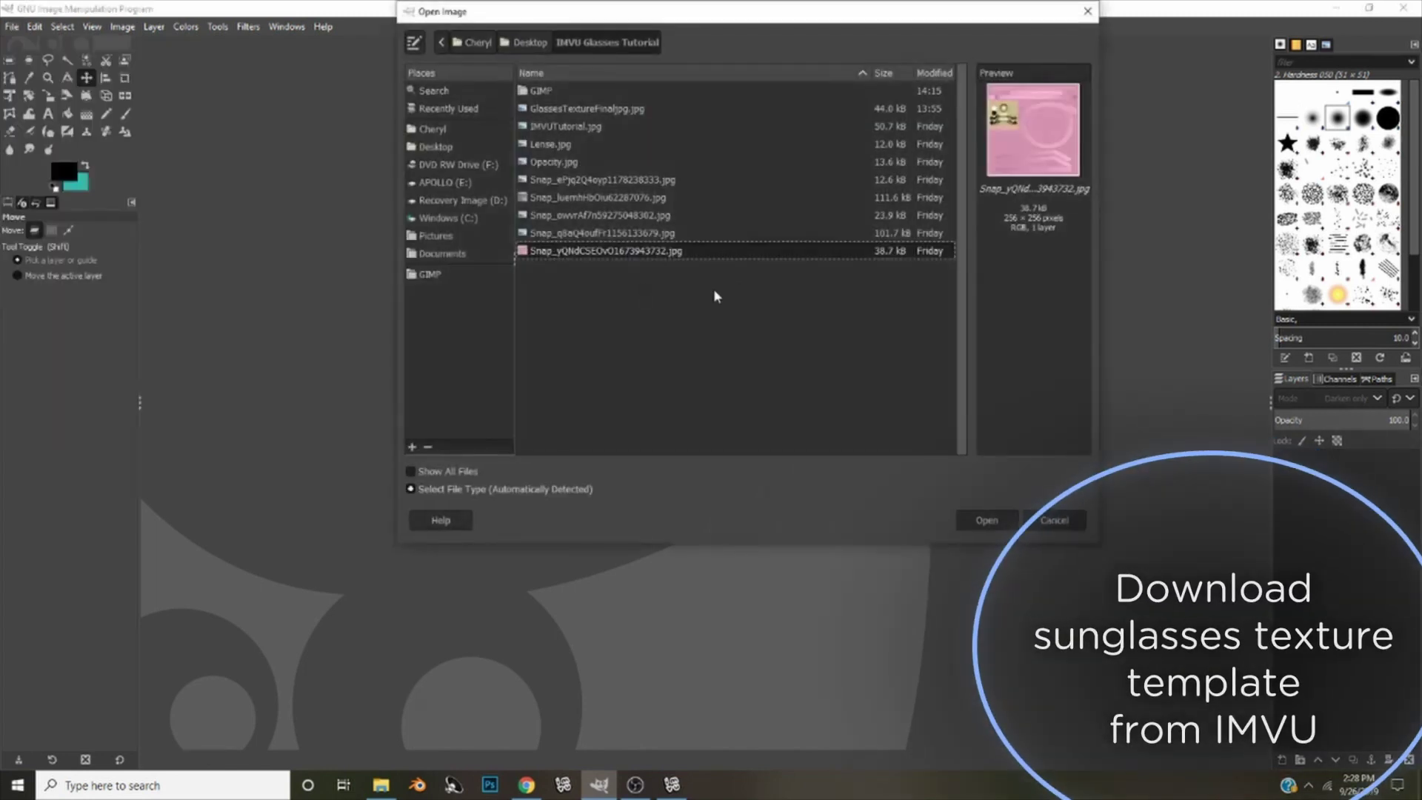
{"action": "double_click", "coordinate": [554, 92]}
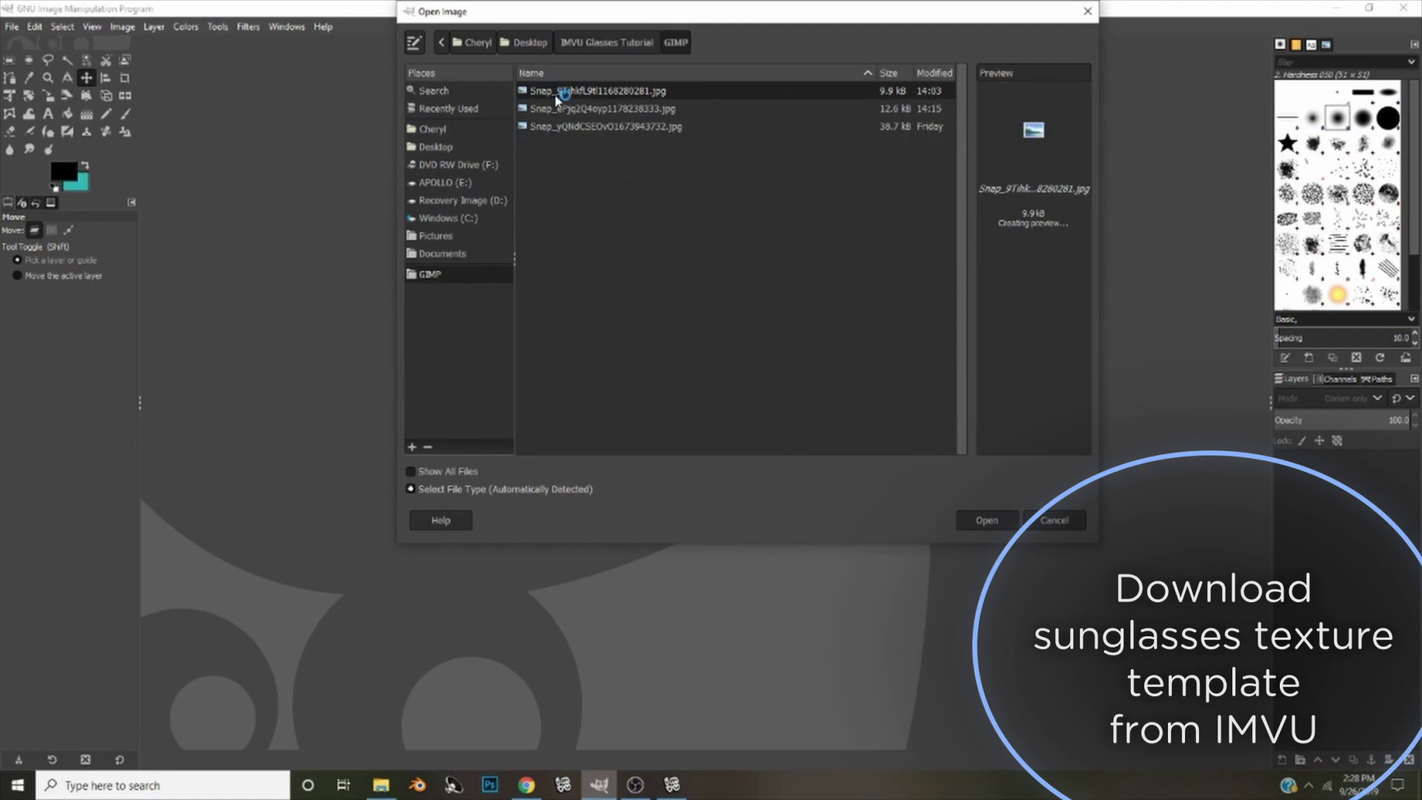
{"action": "left_click", "coordinate": [591, 109]}
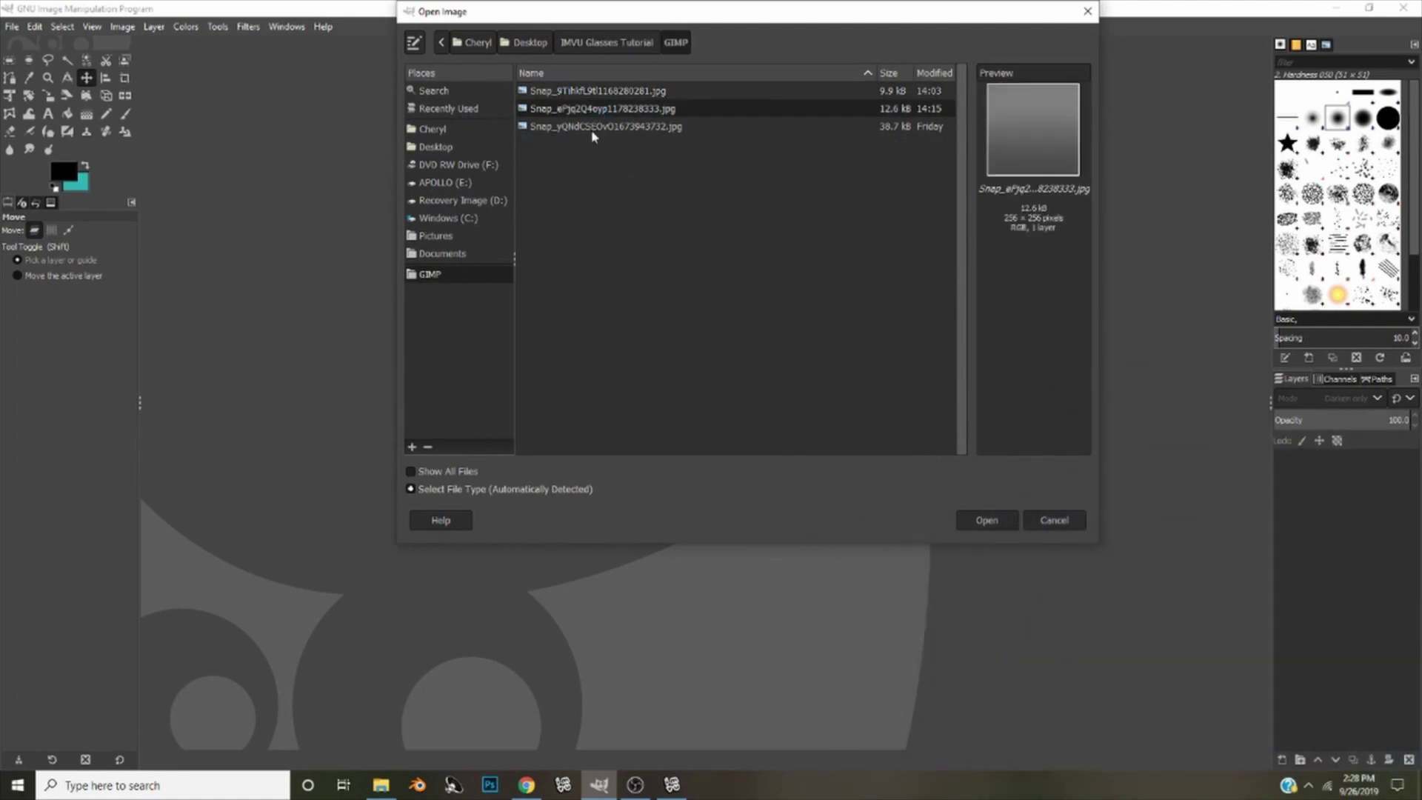
{"action": "left_click", "coordinate": [594, 127]}
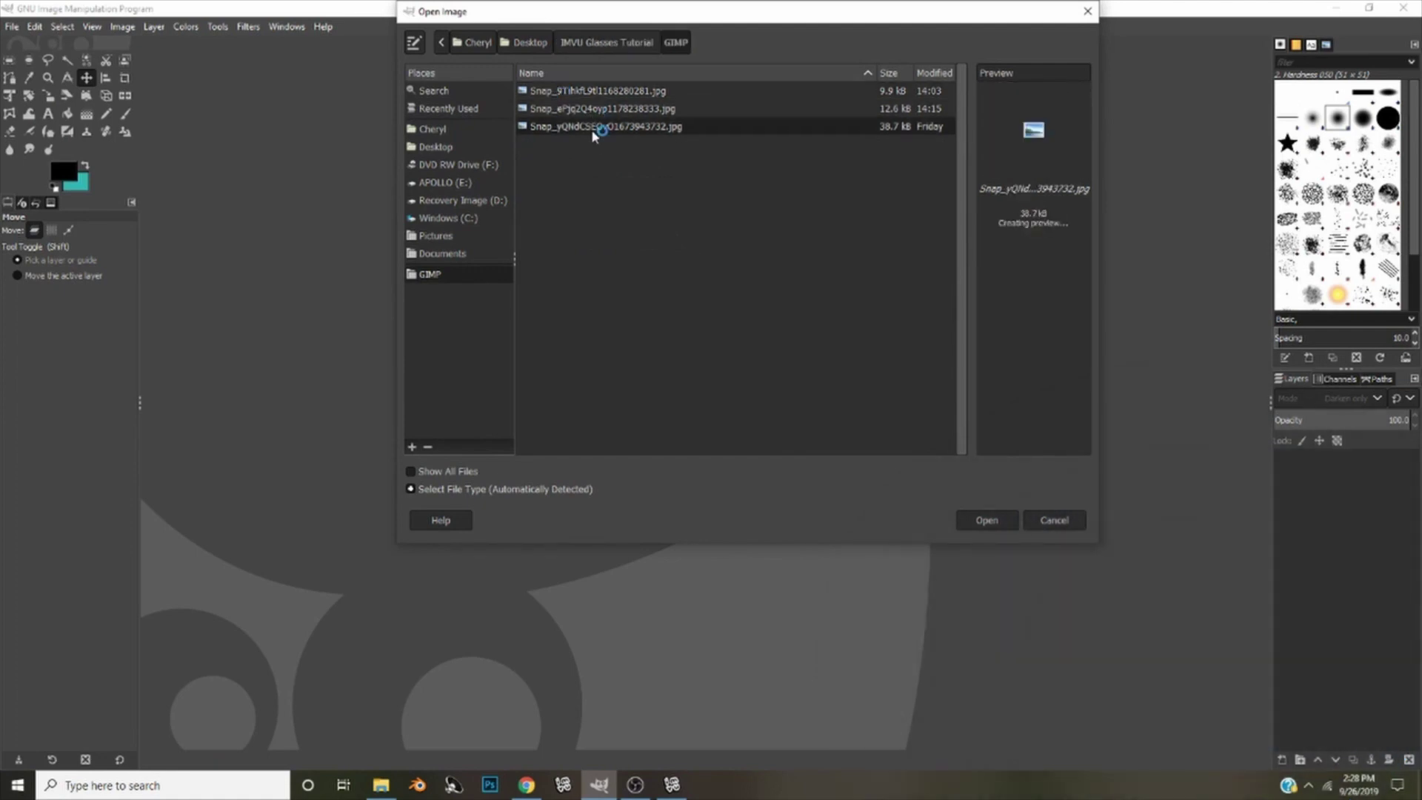
{"action": "left_click", "coordinate": [987, 521]}
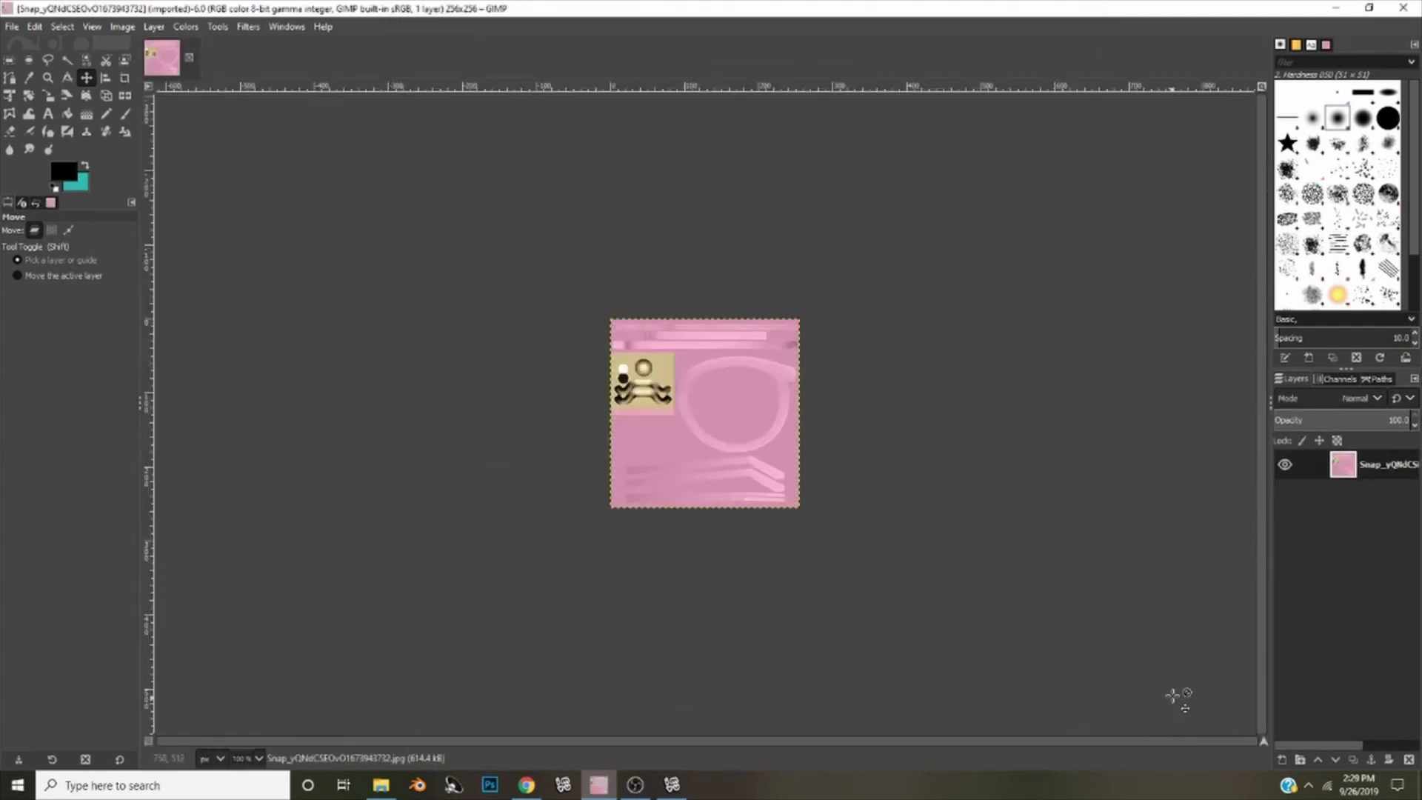
Add a new transparent 256 × 256 px layer above the texture and set the image mode to RGB
{"action": "left_click", "coordinate": [1282, 760]}
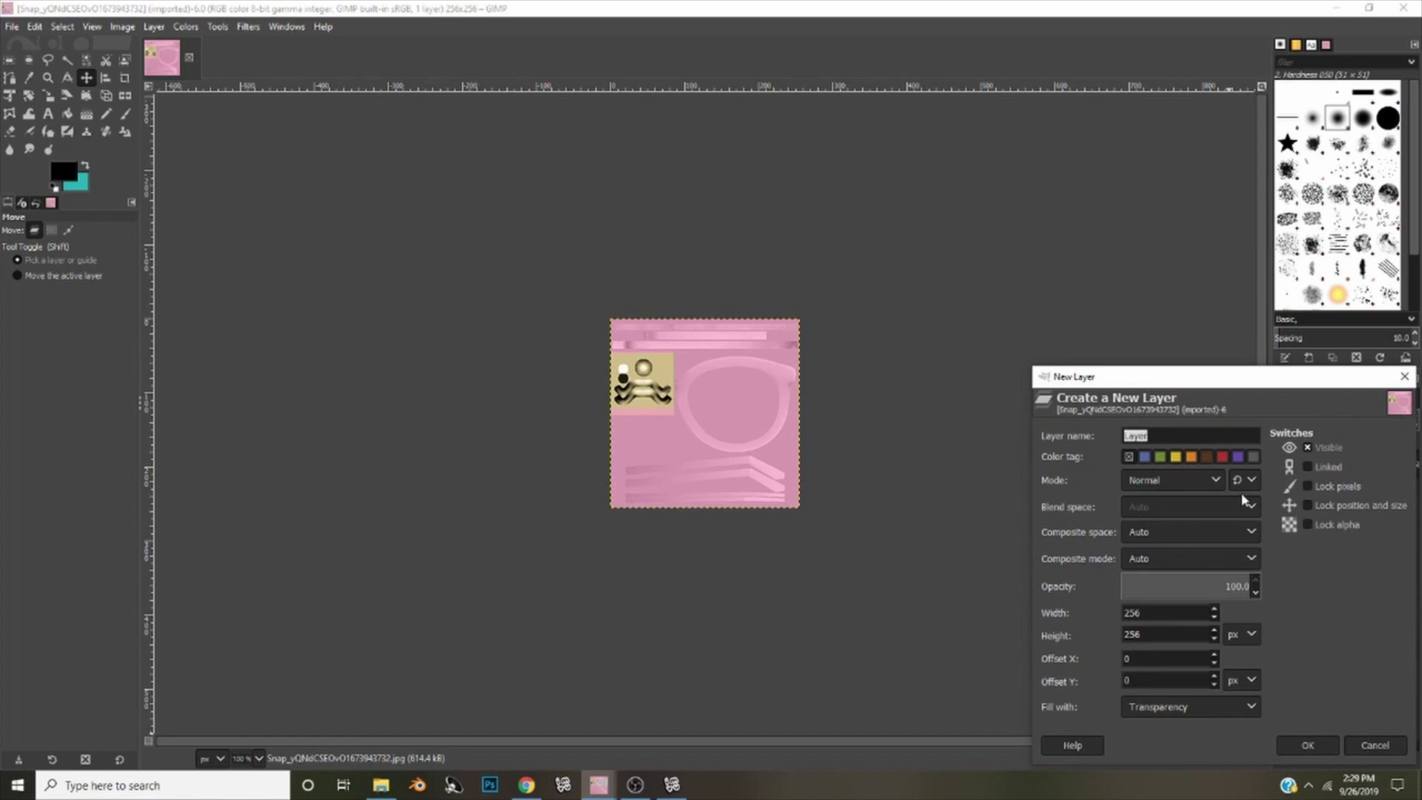
{"action": "left_click", "coordinate": [1308, 745]}
{"action": "key", "text": "r"}
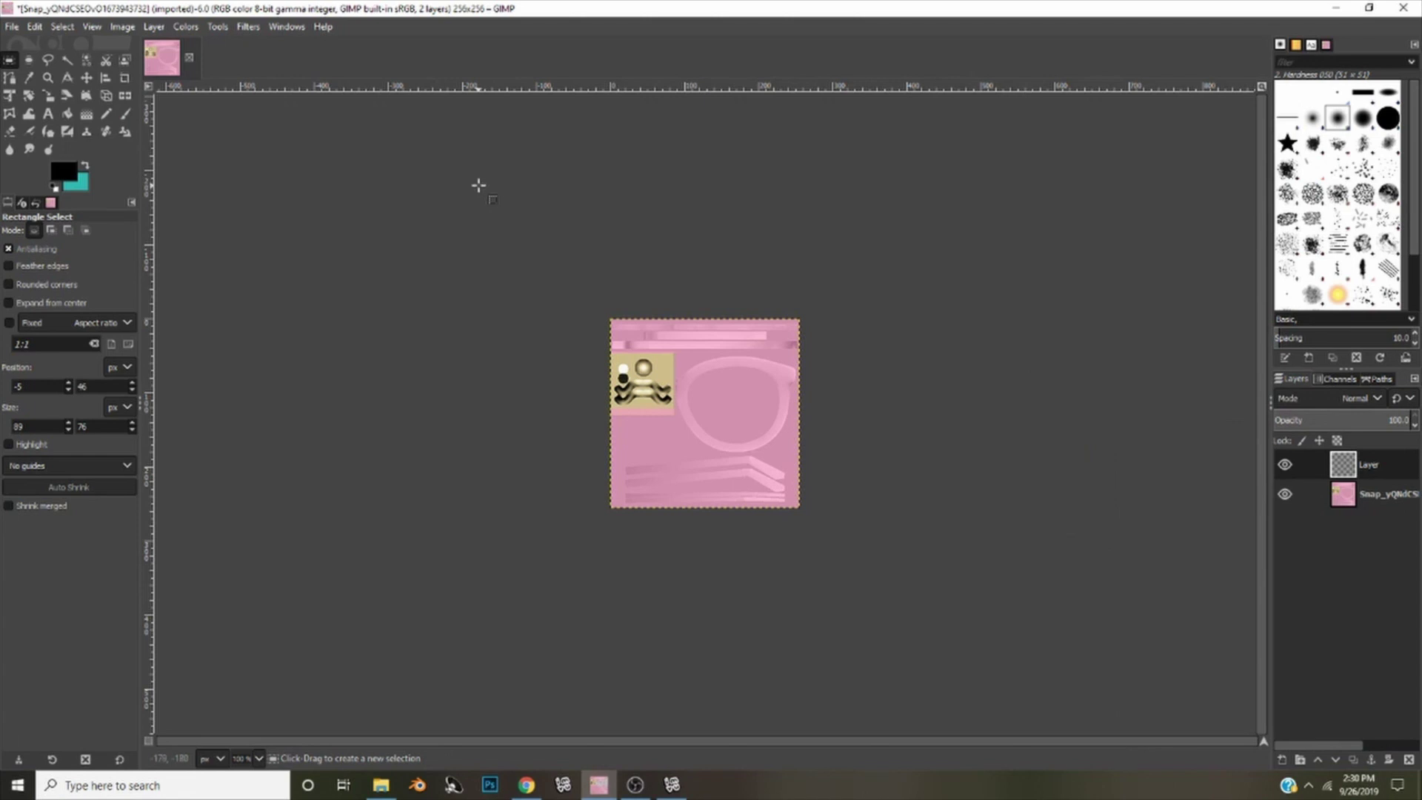
{"action": "left_click", "coordinate": [126, 28]}
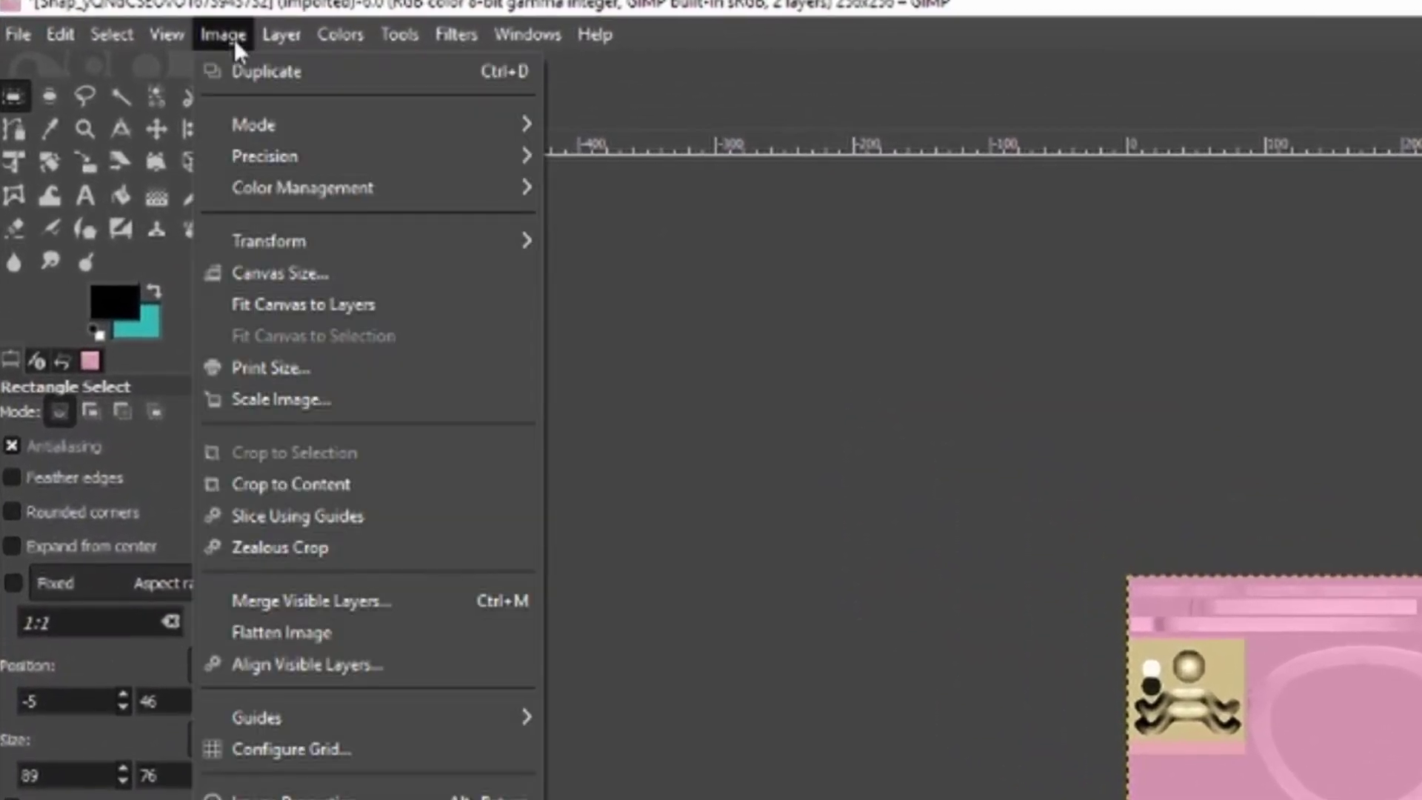
{"action": "mouse_move", "coordinate": [271, 136]}
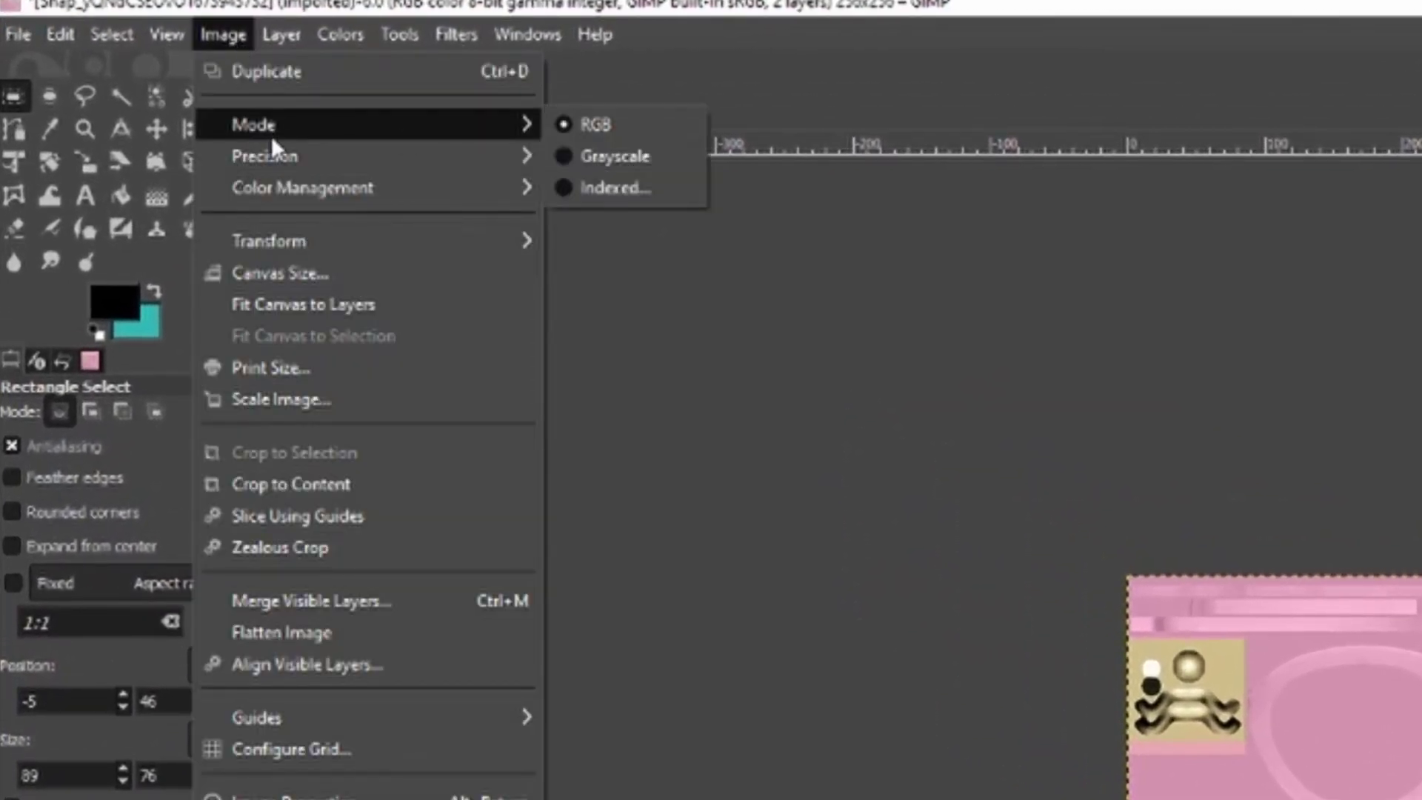
{"action": "left_click", "coordinate": [638, 130]}
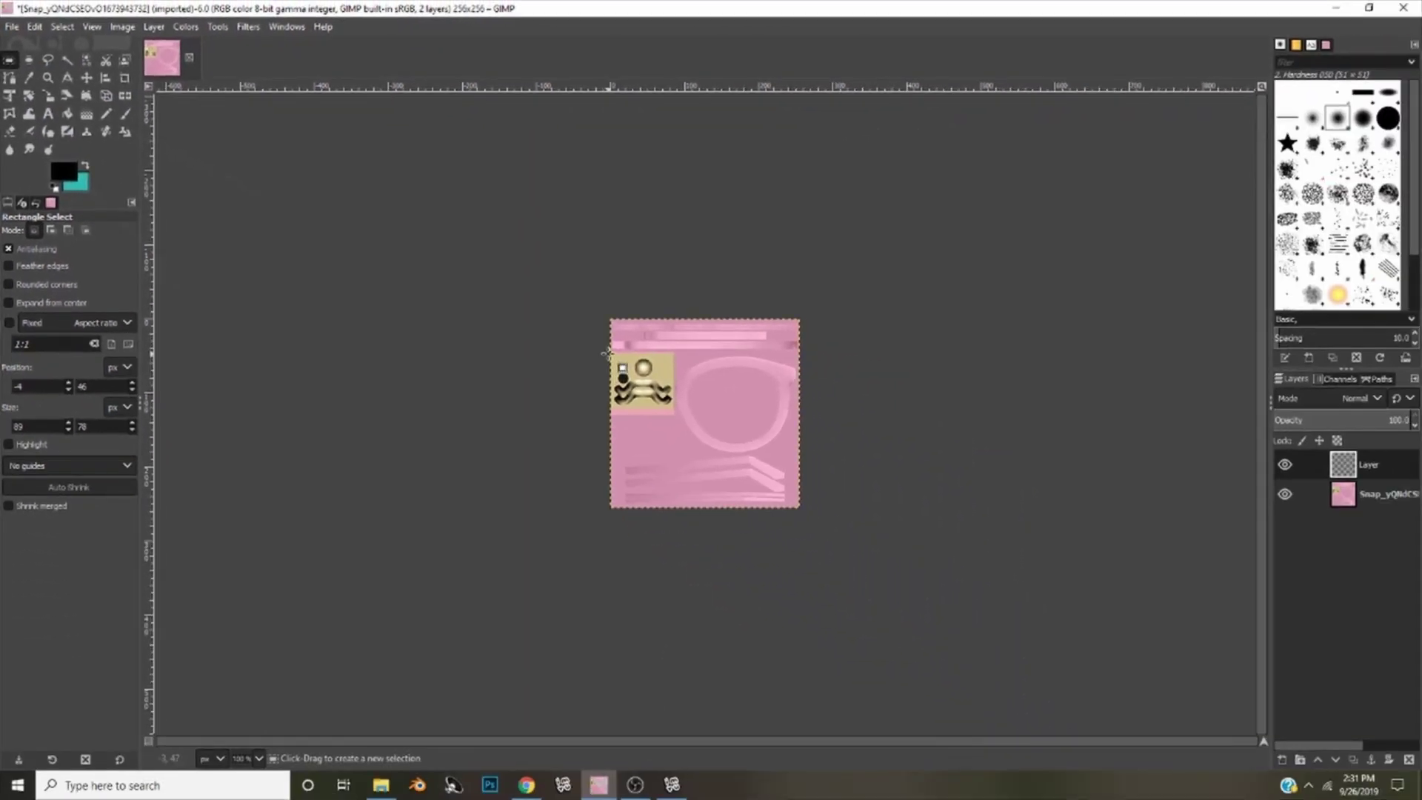
Select a rectangle of about 92 × 75 px around the gold hardware area and invert the selection
{"action": "left_click_drag", "start_coordinate": [607, 353], "coordinate": [675, 407]}
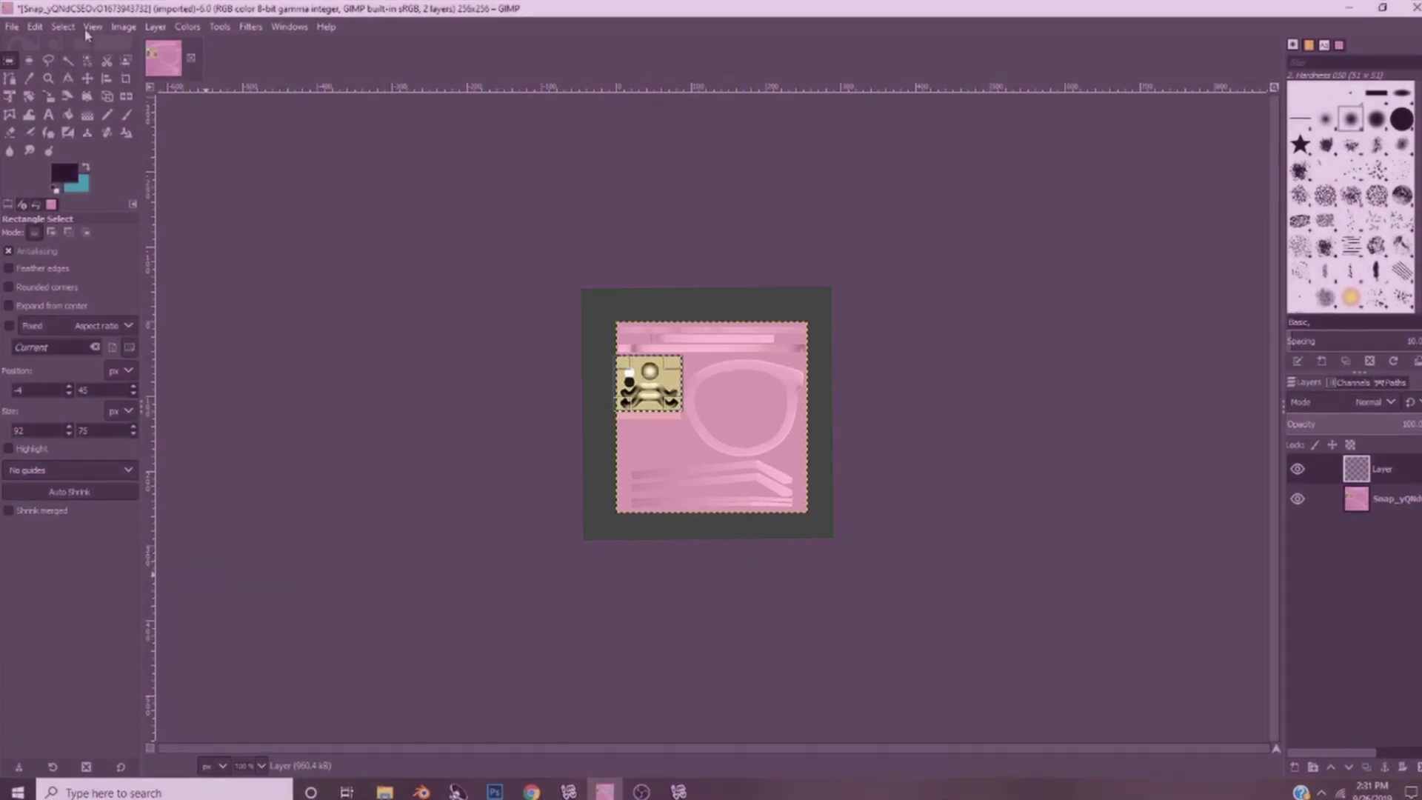
{"action": "left_click", "coordinate": [64, 27]}
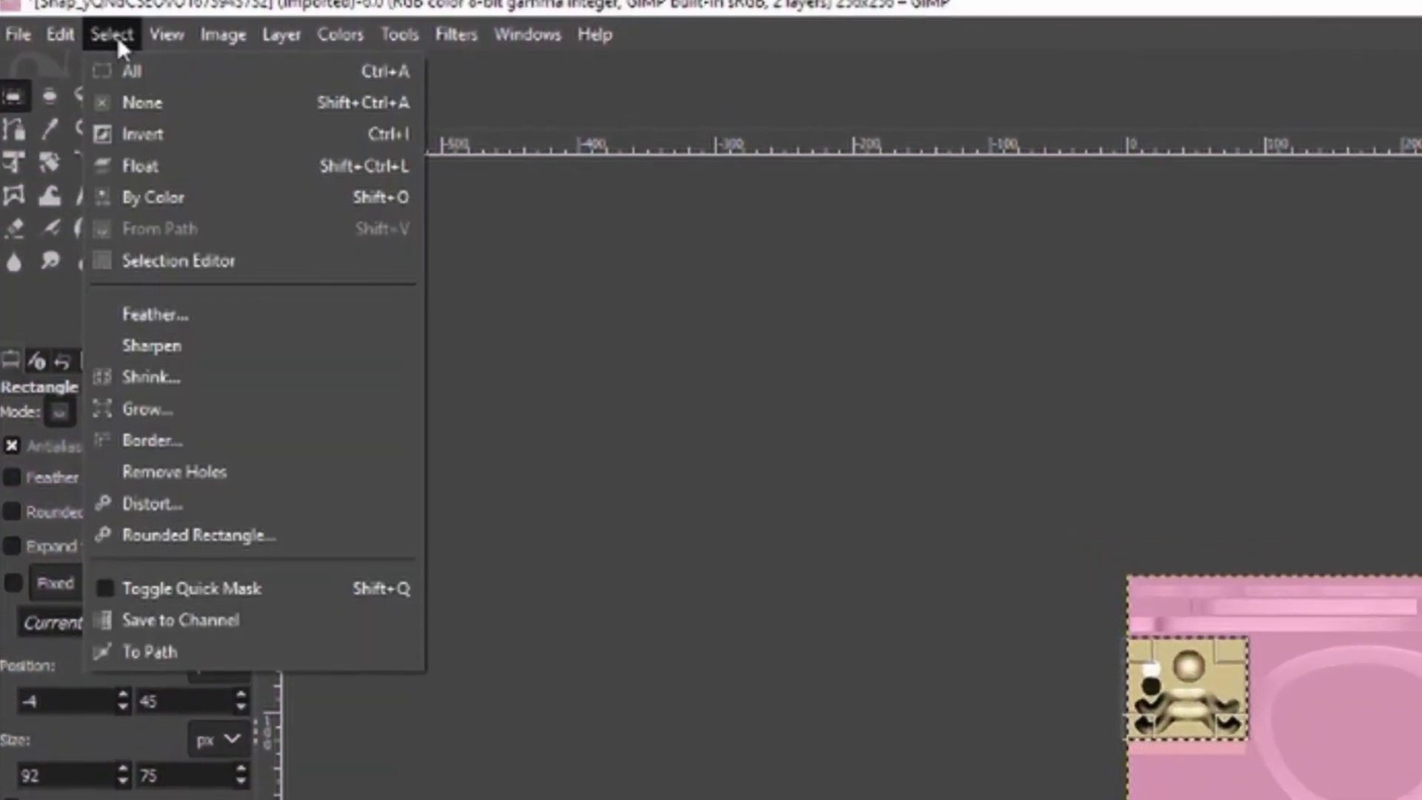
{"action": "left_click", "coordinate": [148, 134]}
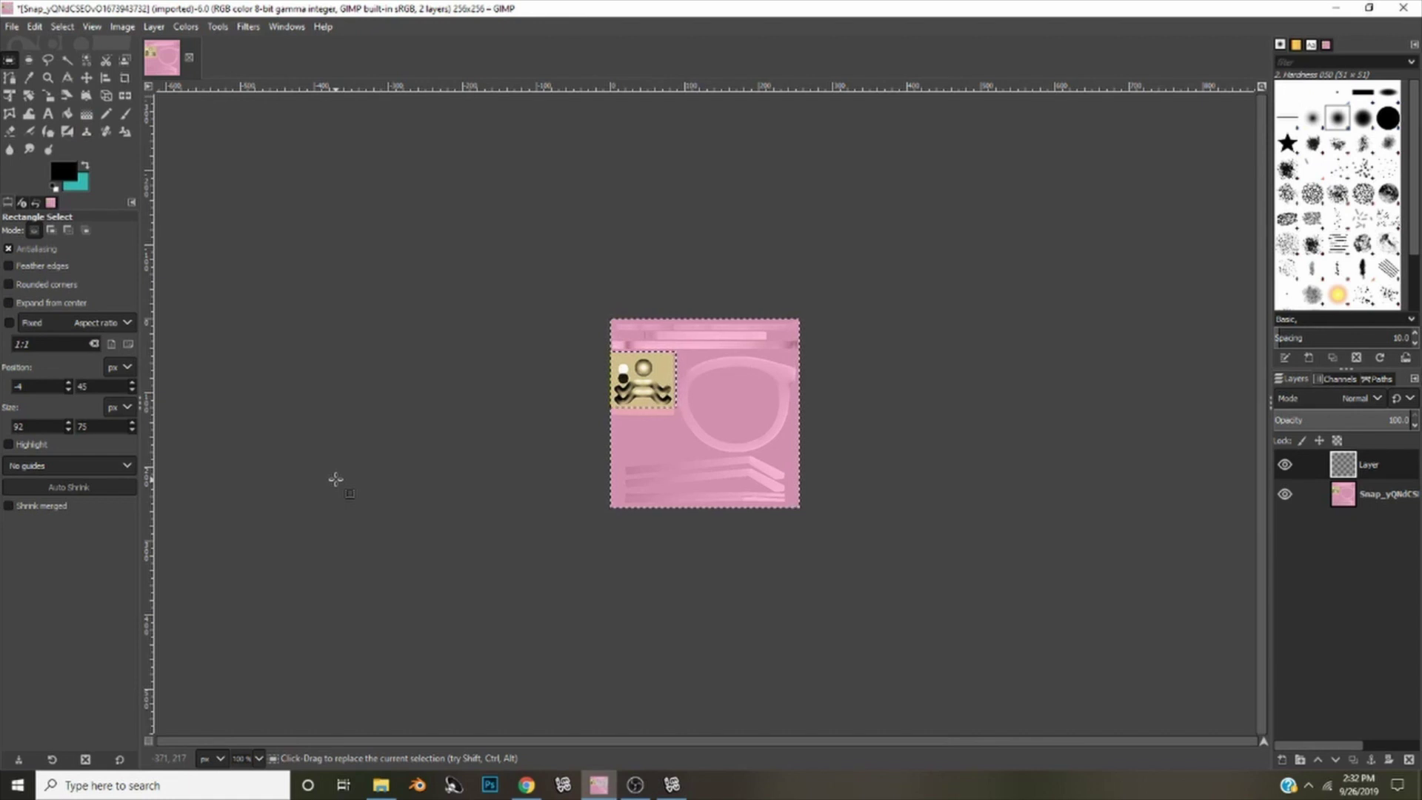
Bucket-fill the inverted selection on the new layer with background colour 32bbb3 and set the layer's mode to Darken only
{"action": "left_click", "coordinate": [81, 185]}
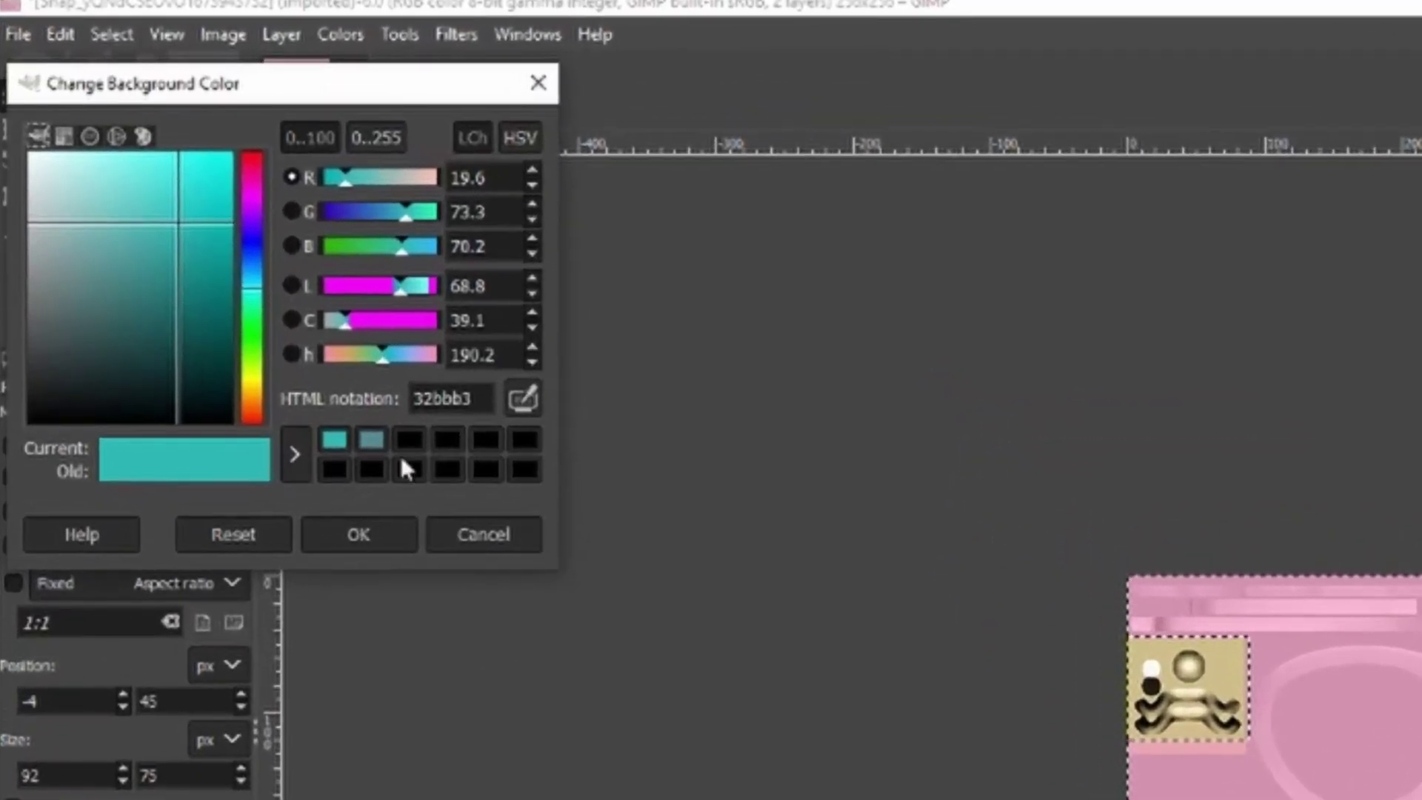
{"action": "left_click_drag", "start_coordinate": [478, 400], "coordinate": [390, 410]}
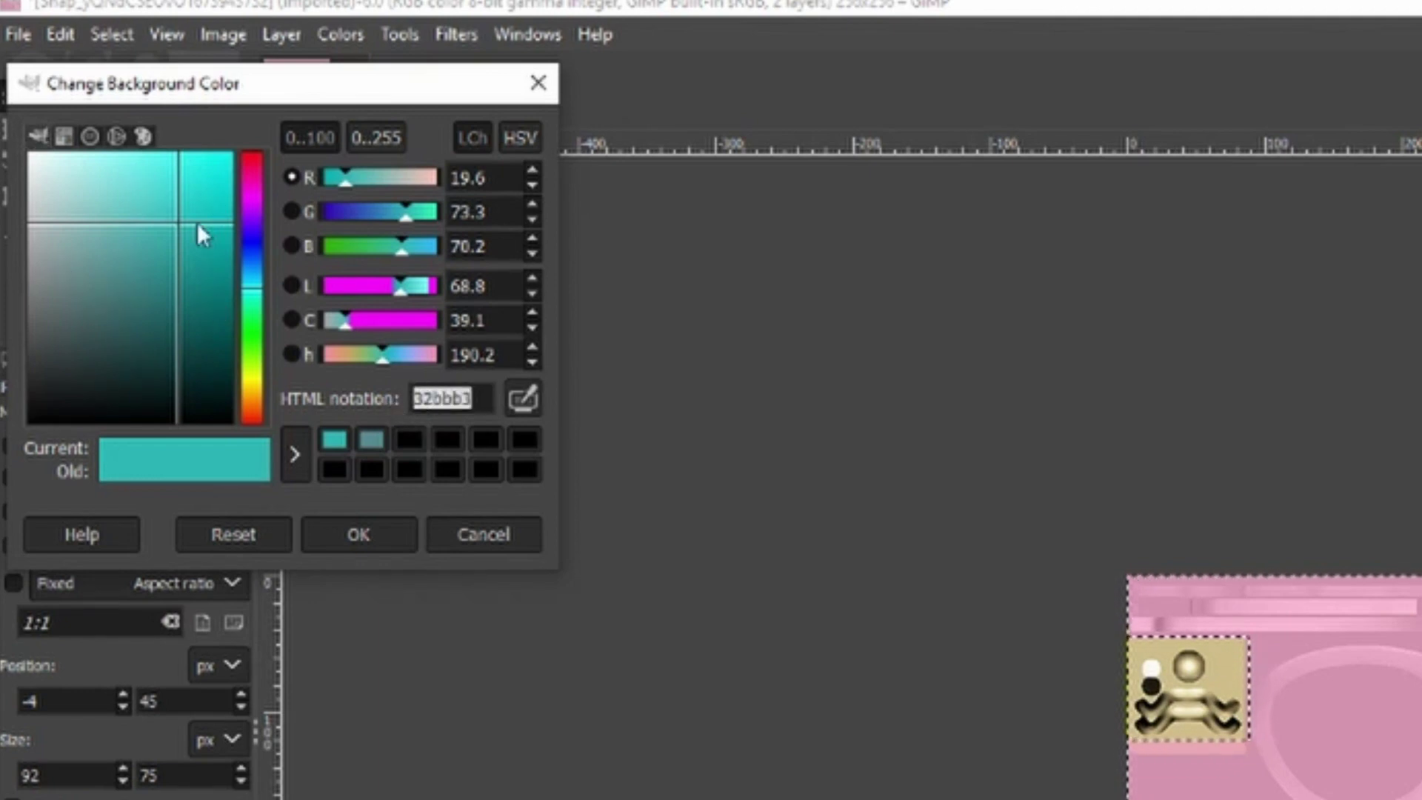
{"action": "left_click", "coordinate": [362, 534]}
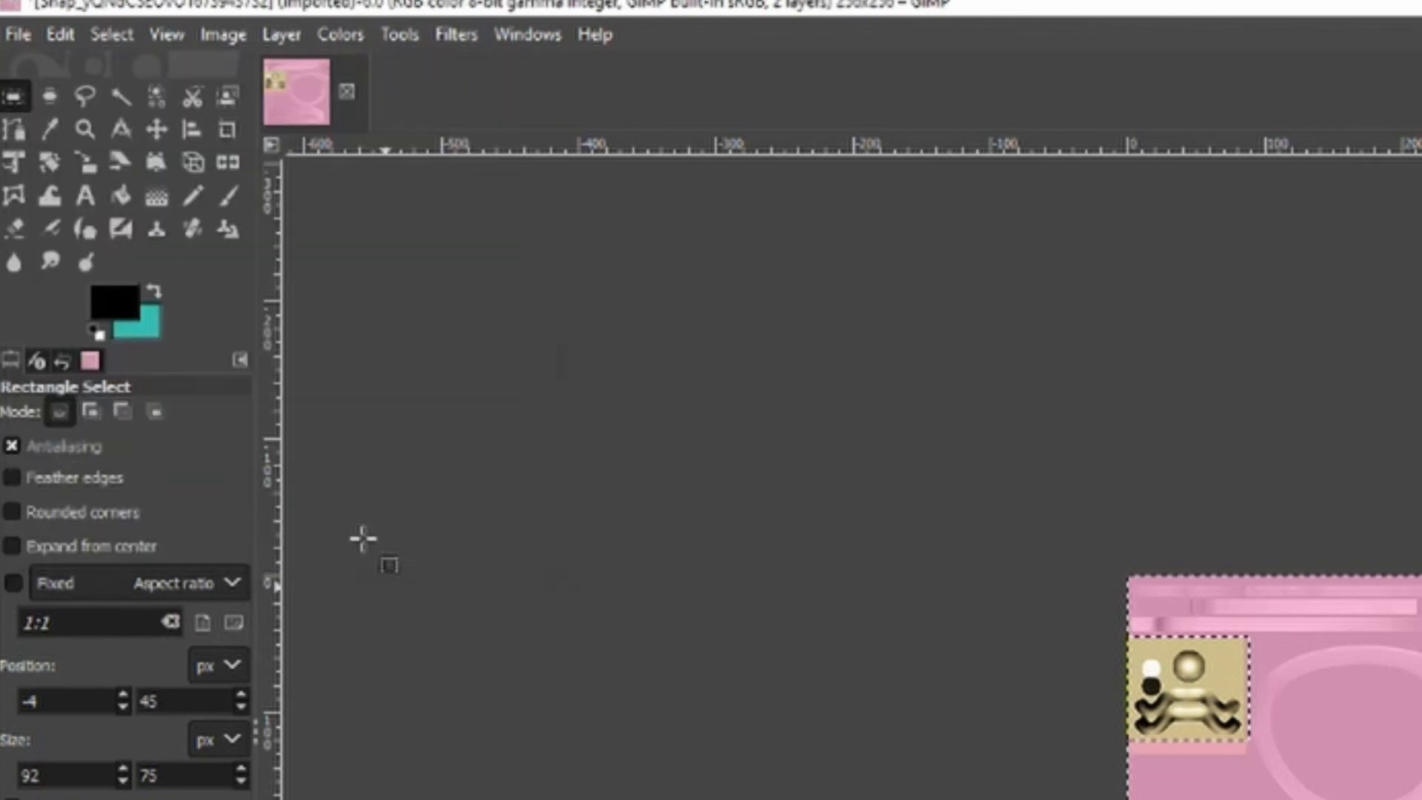
{"action": "left_click", "coordinate": [120, 196]}
{"action": "left_click", "coordinate": [737, 465]}
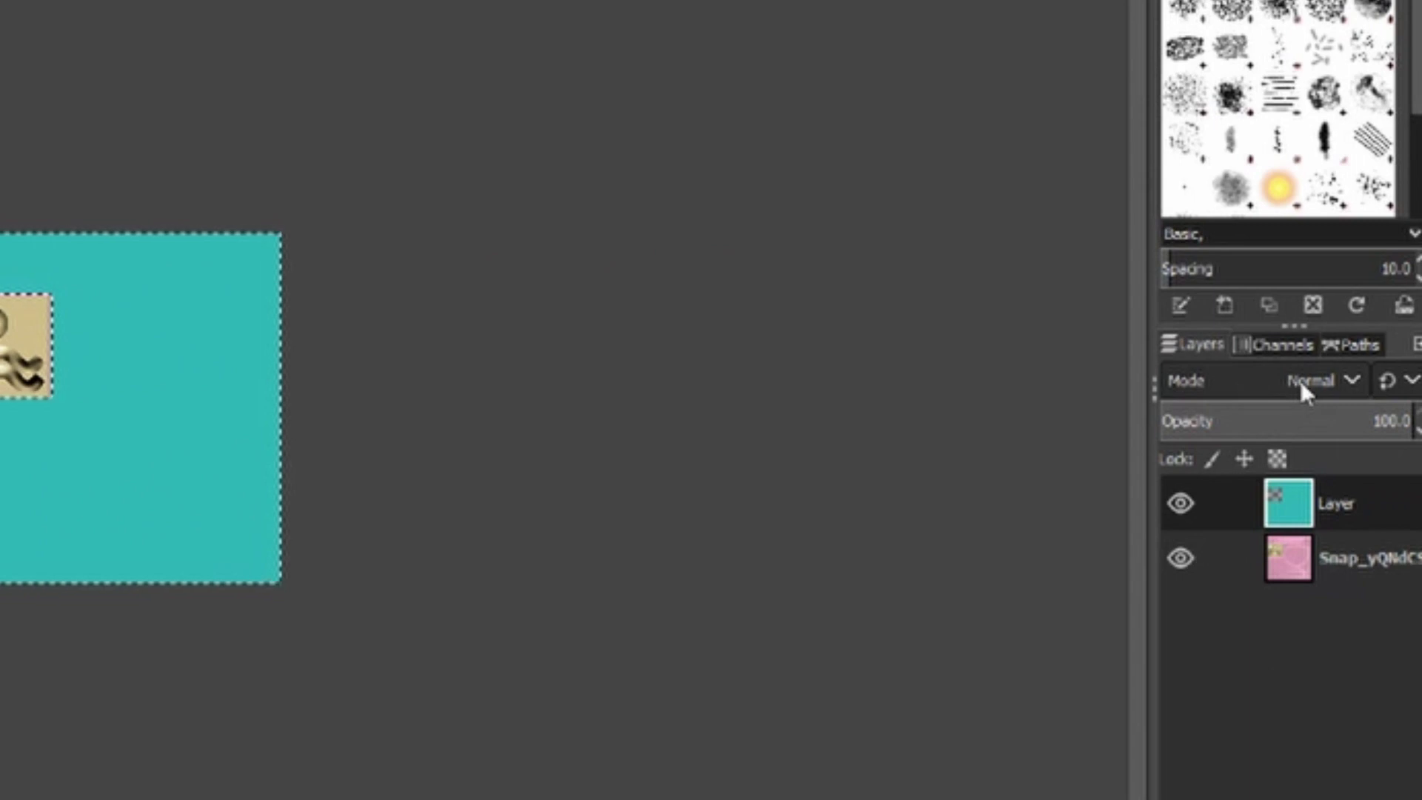
{"action": "left_click", "coordinate": [1301, 381]}
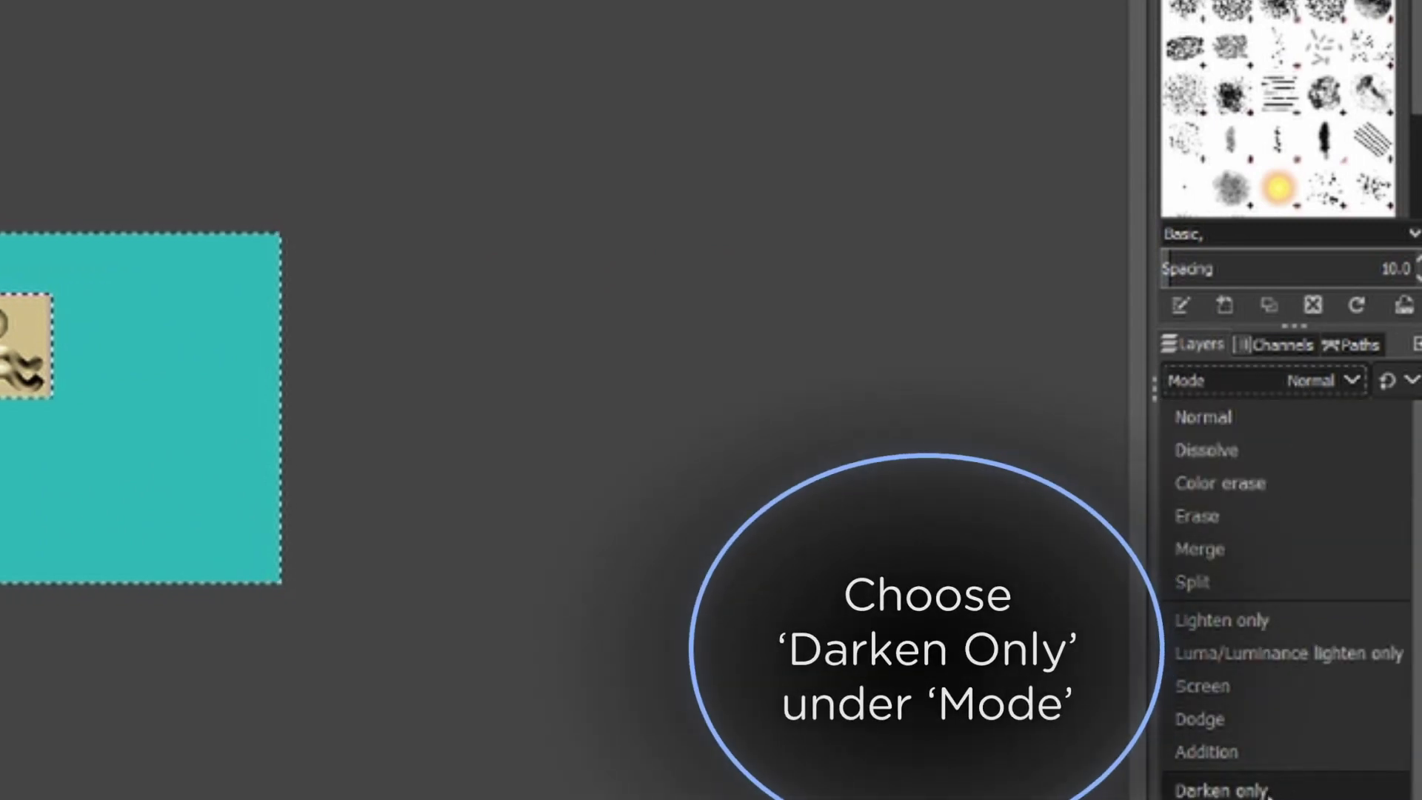
{"action": "left_click", "coordinate": [1259, 789]}
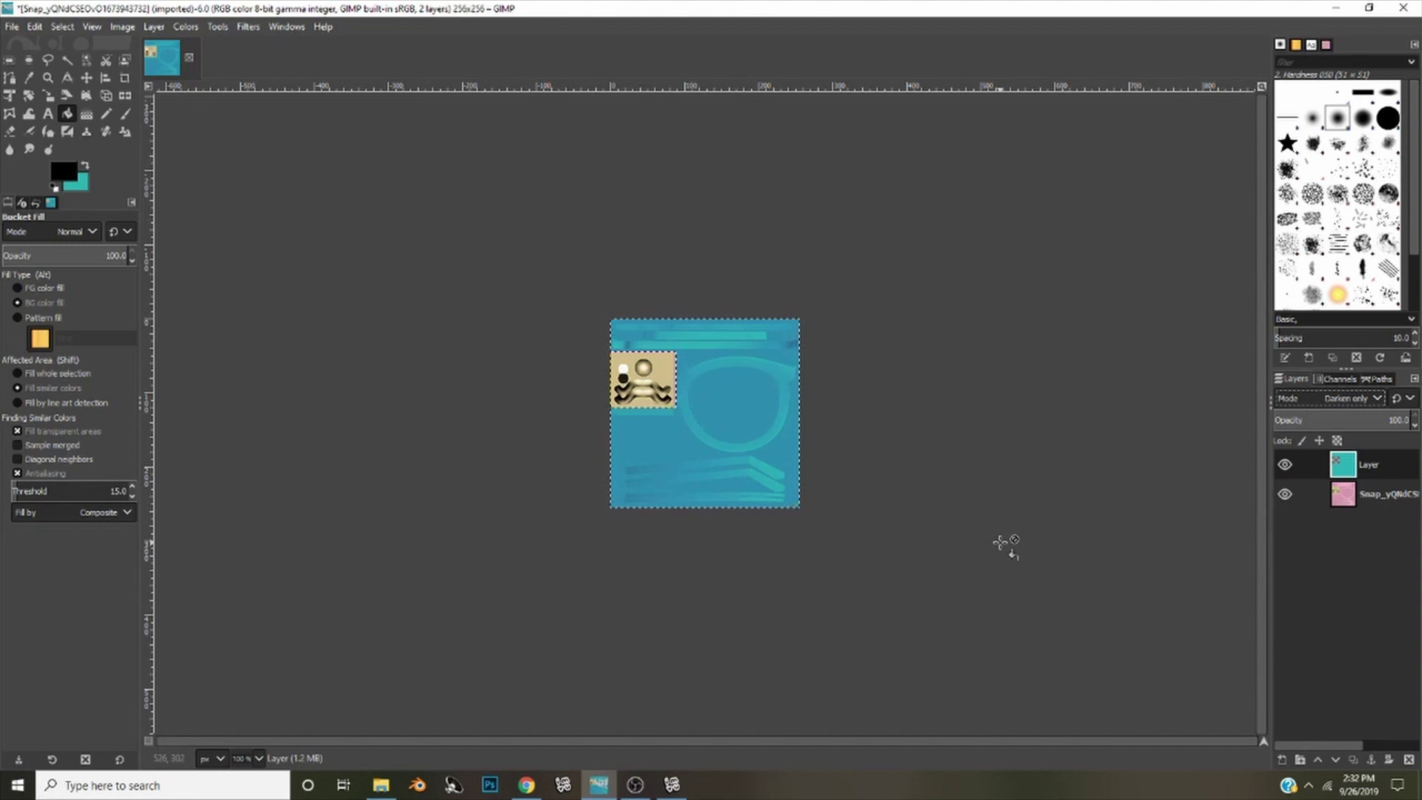
Start exporting the image and choose JPEG image as the file type
{"action": "left_click", "coordinate": [12, 27]}
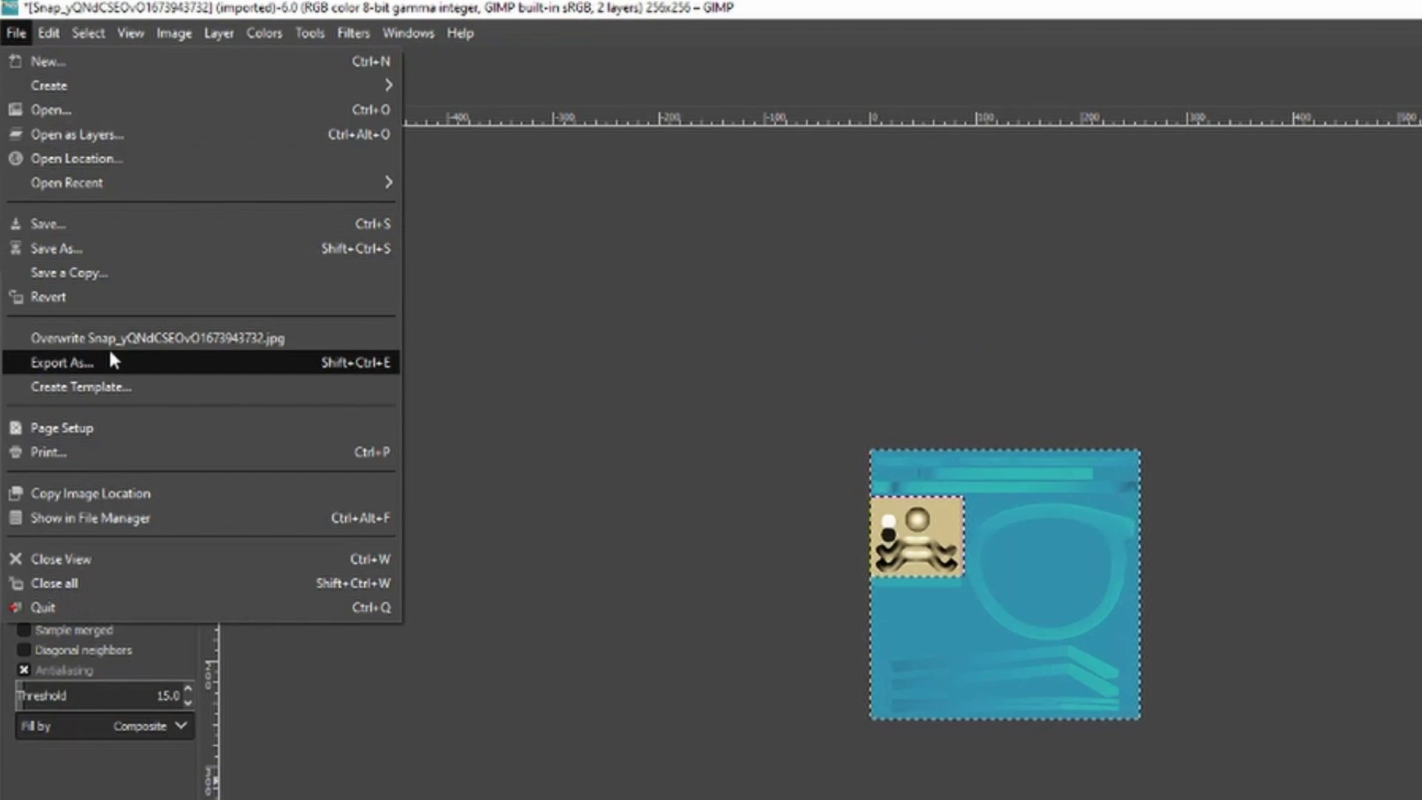
{"action": "left_click", "coordinate": [113, 356]}
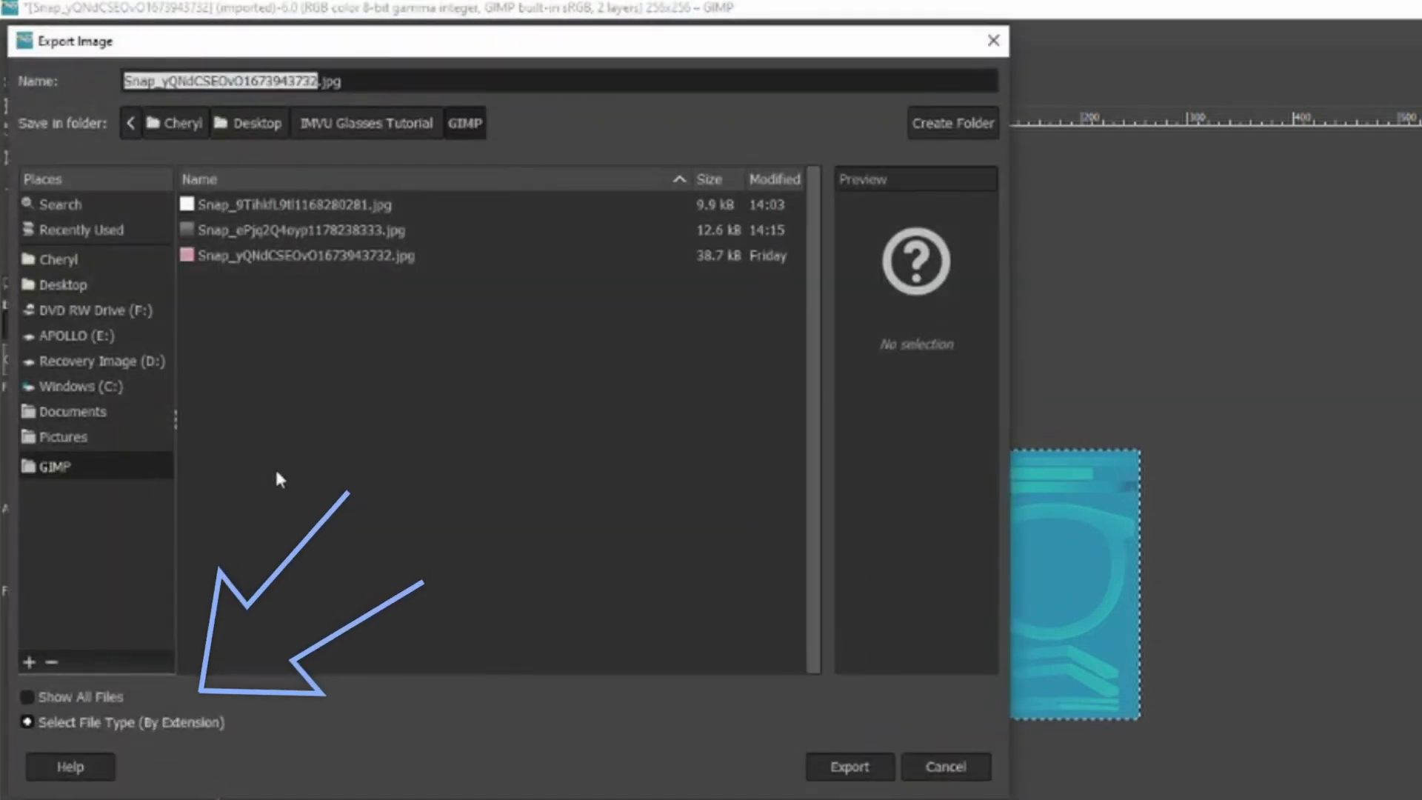
{"action": "left_click", "coordinate": [114, 721]}
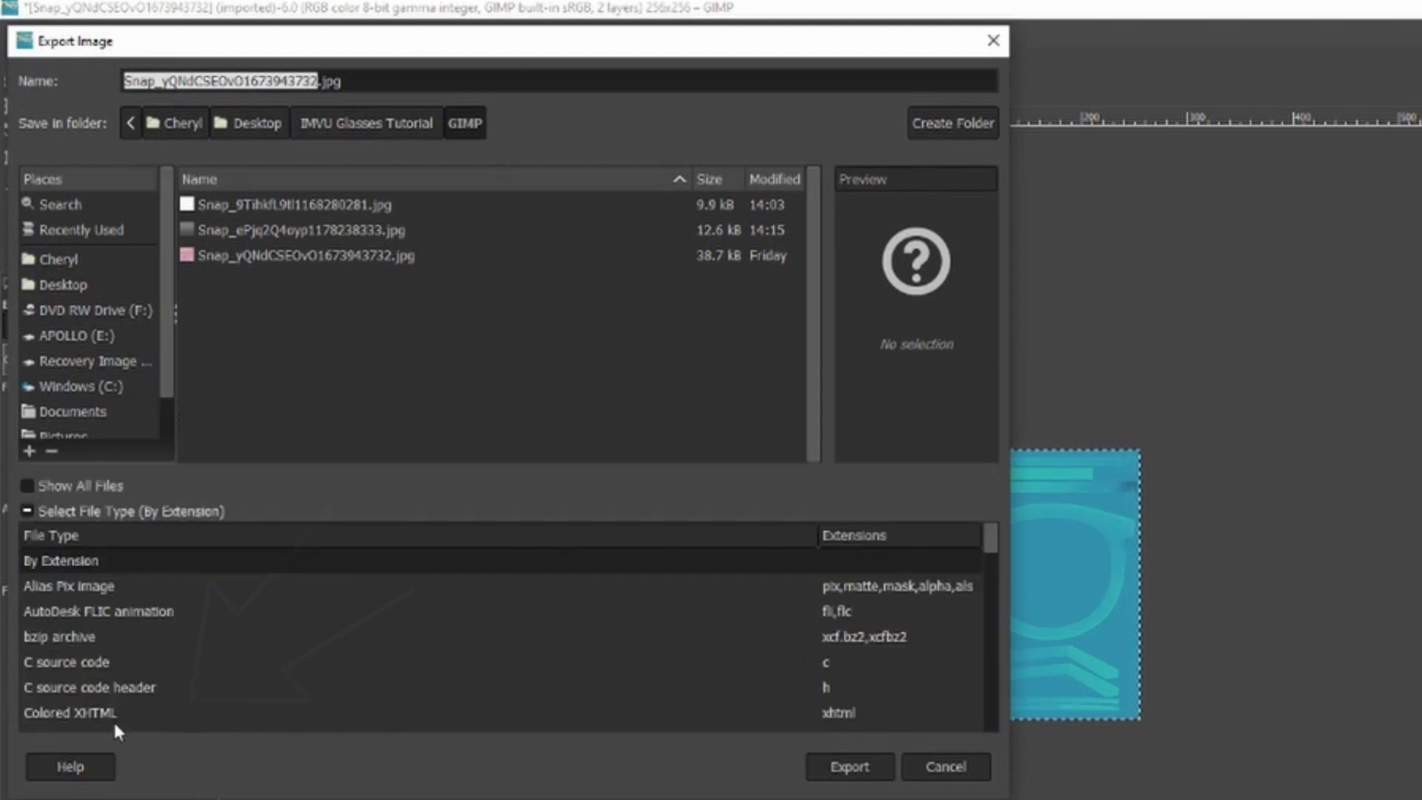
{"action": "scroll", "coordinate": [124, 628], "scroll_direction": "down", "scroll_amount": 5}
{"action": "scroll", "coordinate": [126, 634], "scroll_direction": "down", "scroll_amount": 2}
{"action": "left_click", "coordinate": [78, 681]}
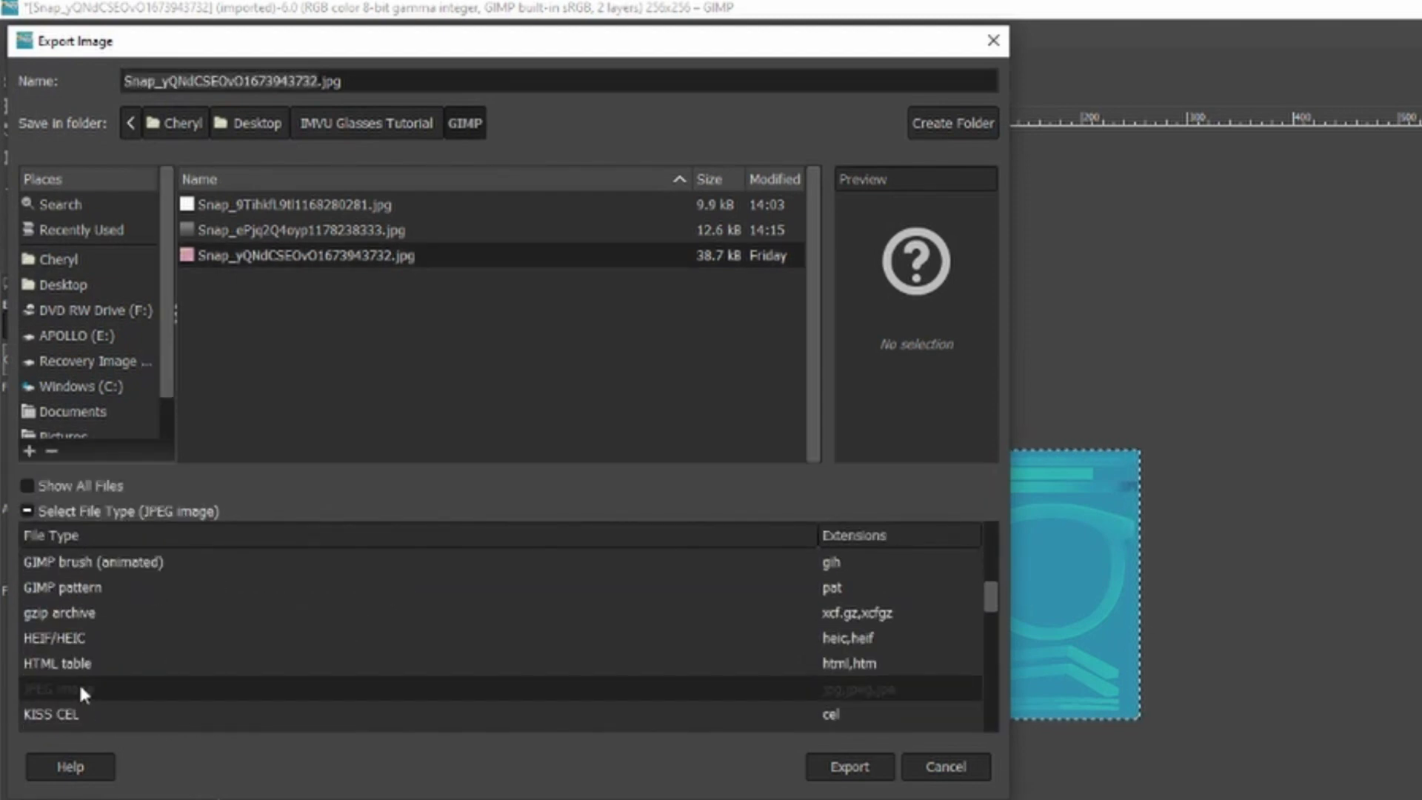
Name the file GlassesTexture and export it as a JPEG image to the GIMP folder with the default quality settings
{"action": "triple_click", "coordinate": [124, 89]}
{"action": "key", "text": "BackSpace"}
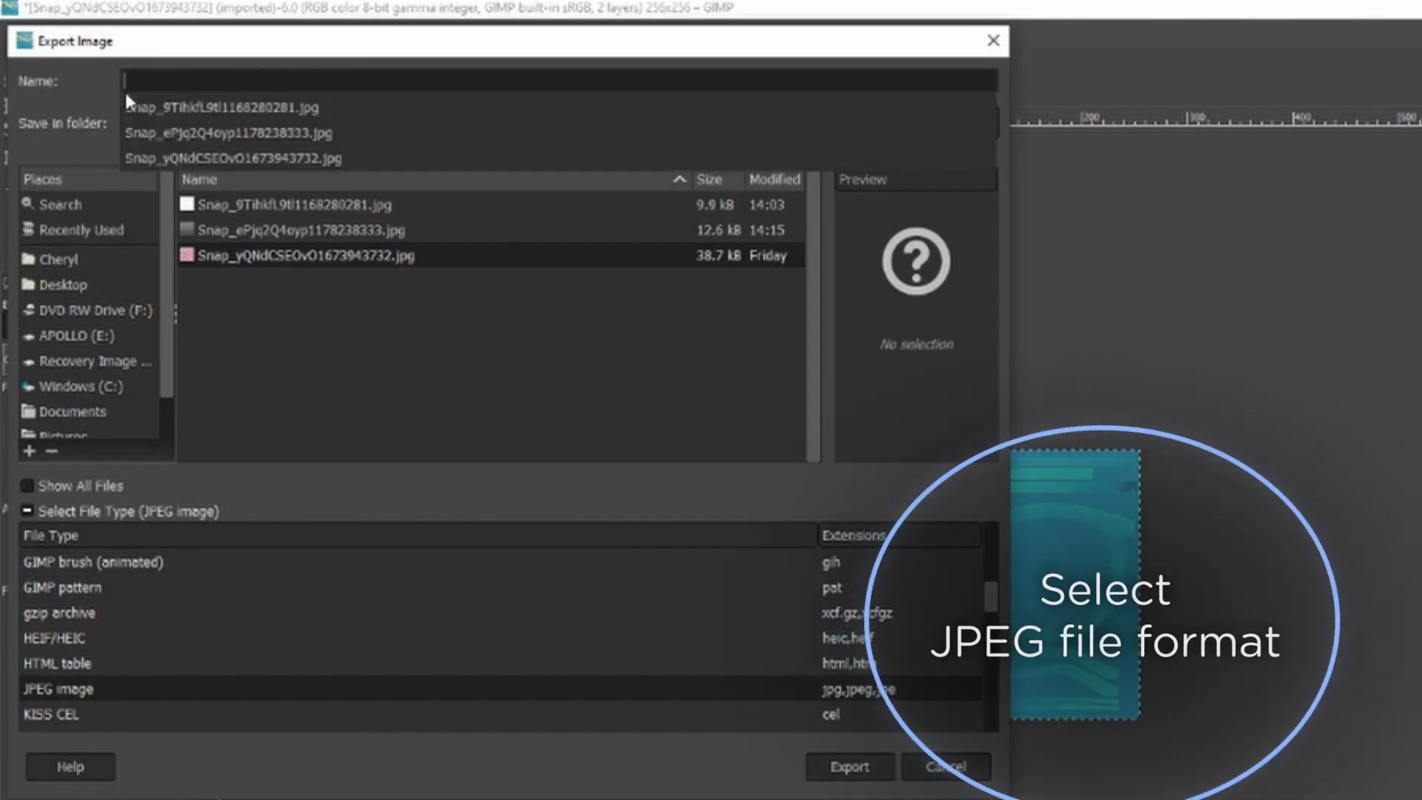
{"action": "type", "text": "Glasses"}
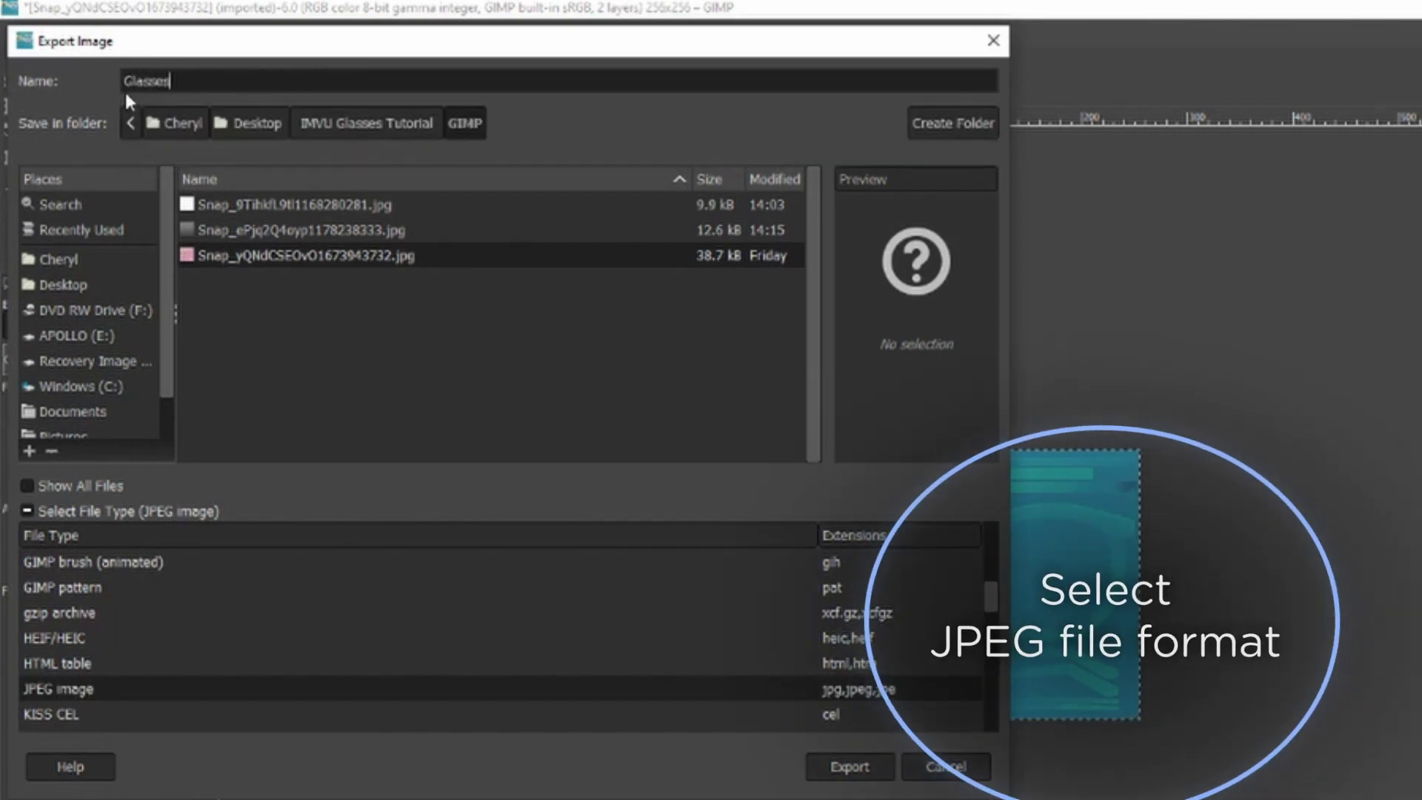
{"action": "type", "text": "Texture"}
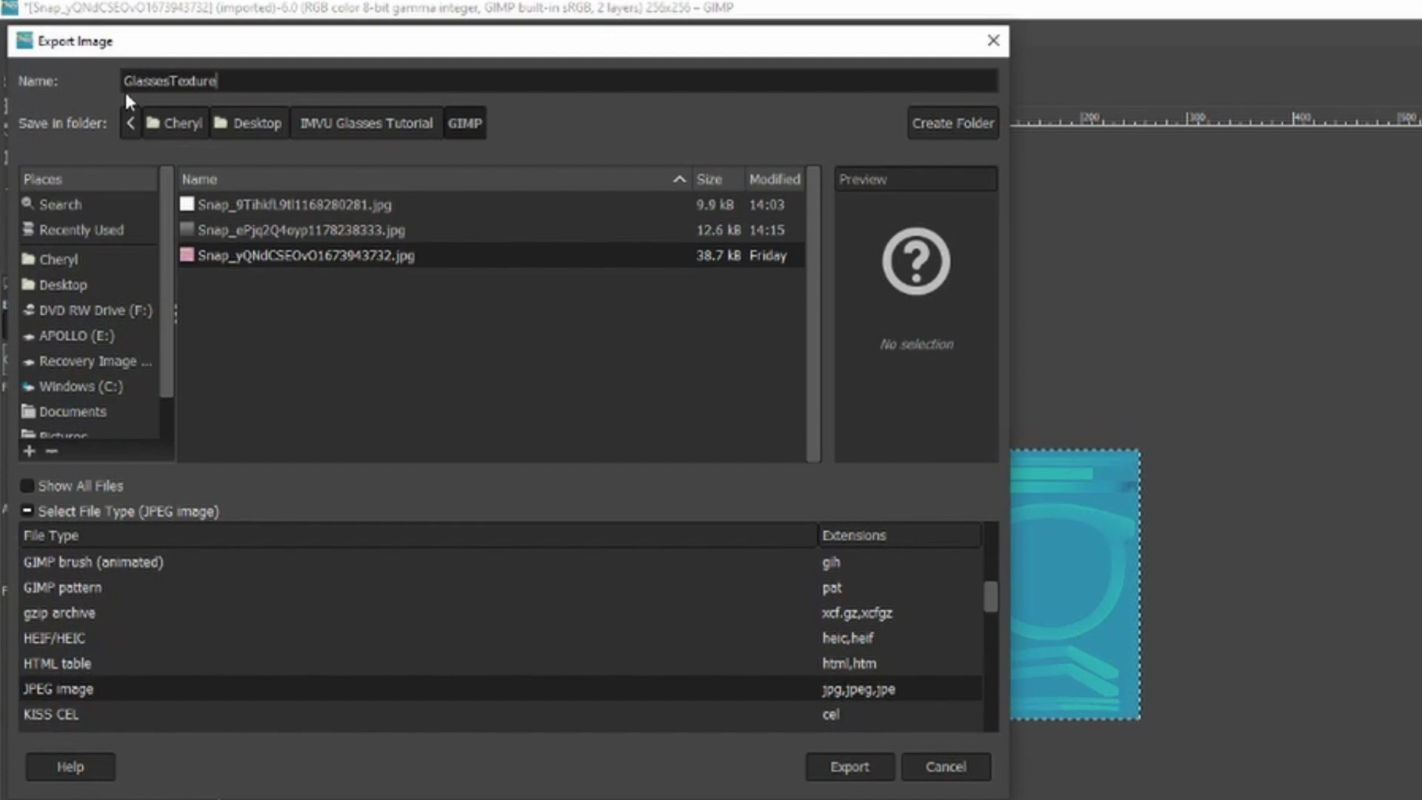
{"action": "left_click", "coordinate": [78, 690]}
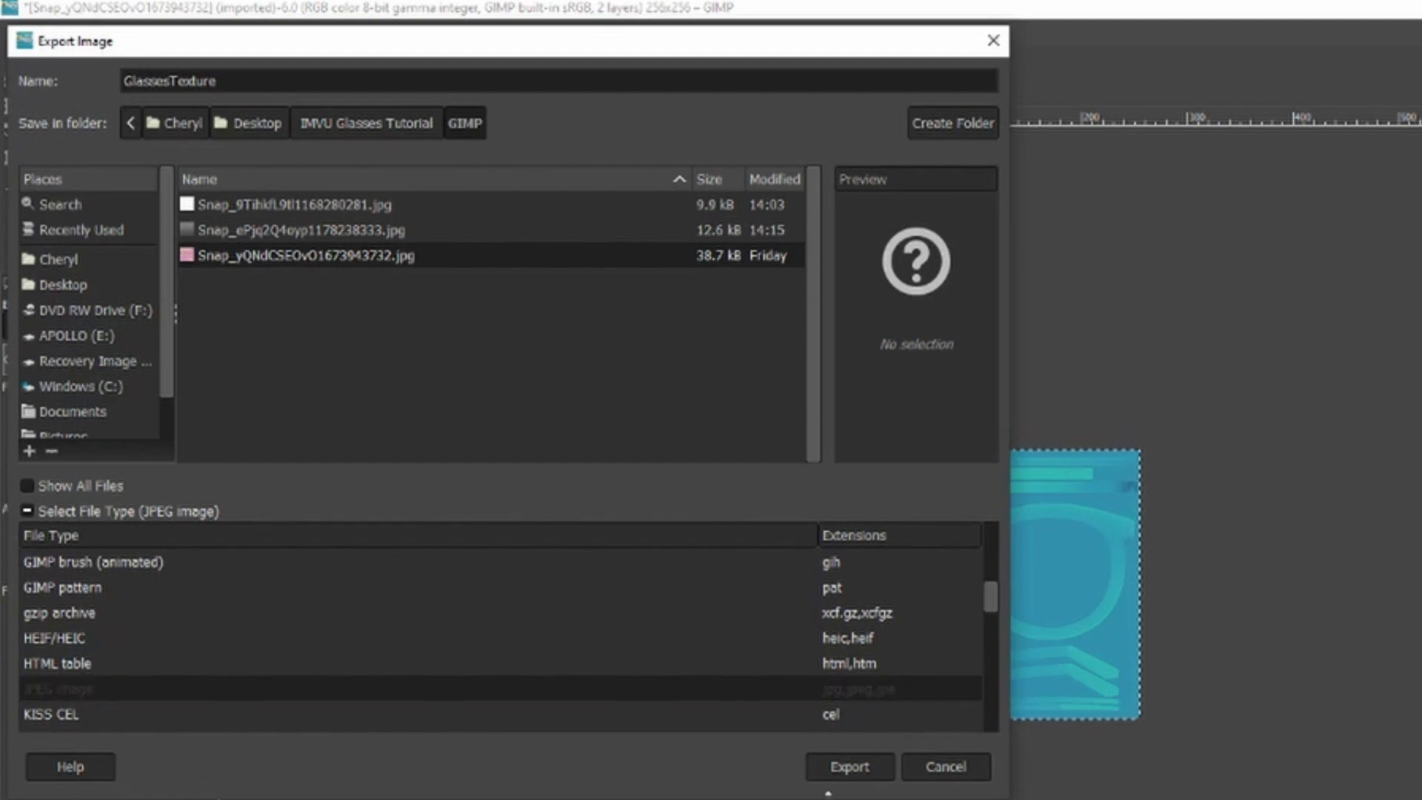
{"action": "left_click", "coordinate": [842, 770]}
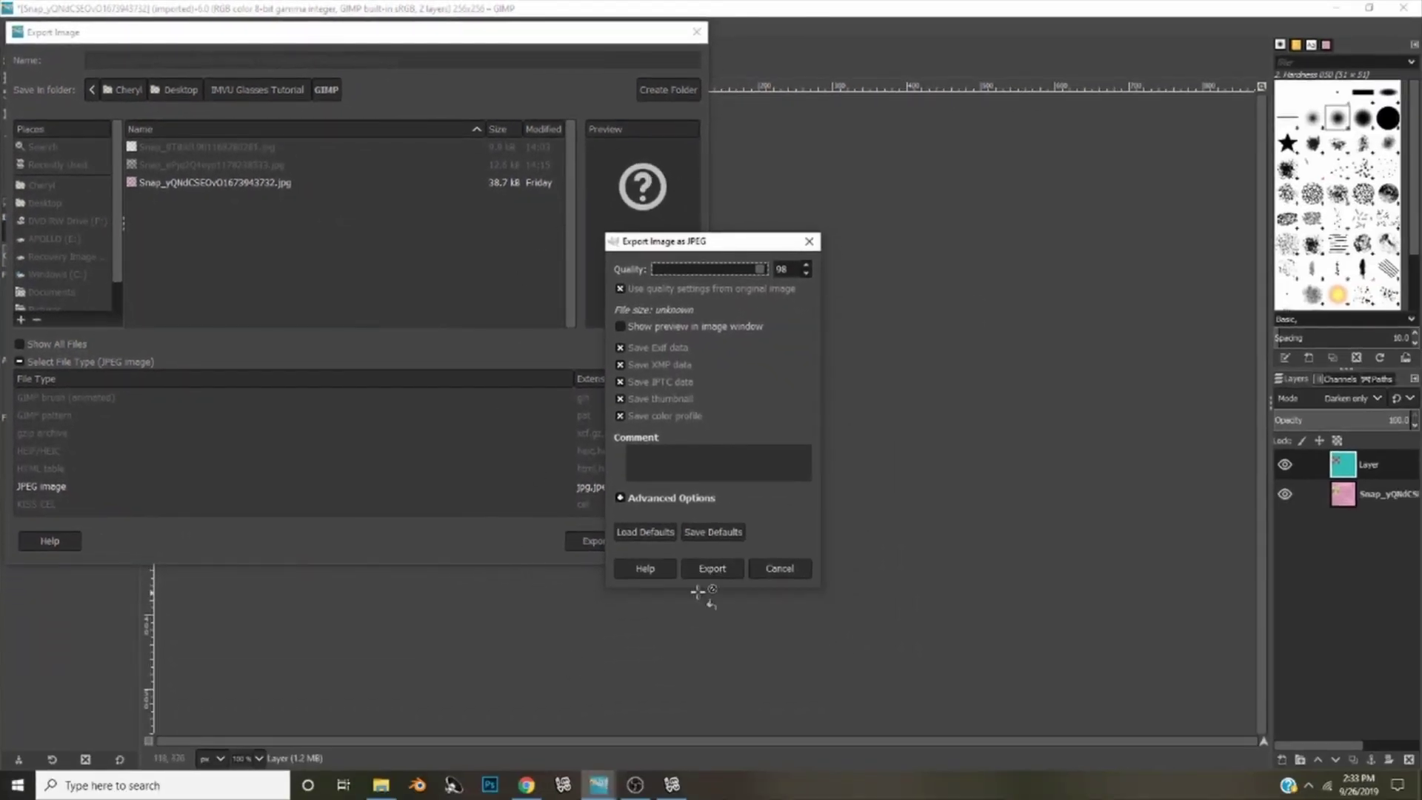
{"action": "left_click", "coordinate": [708, 571]}
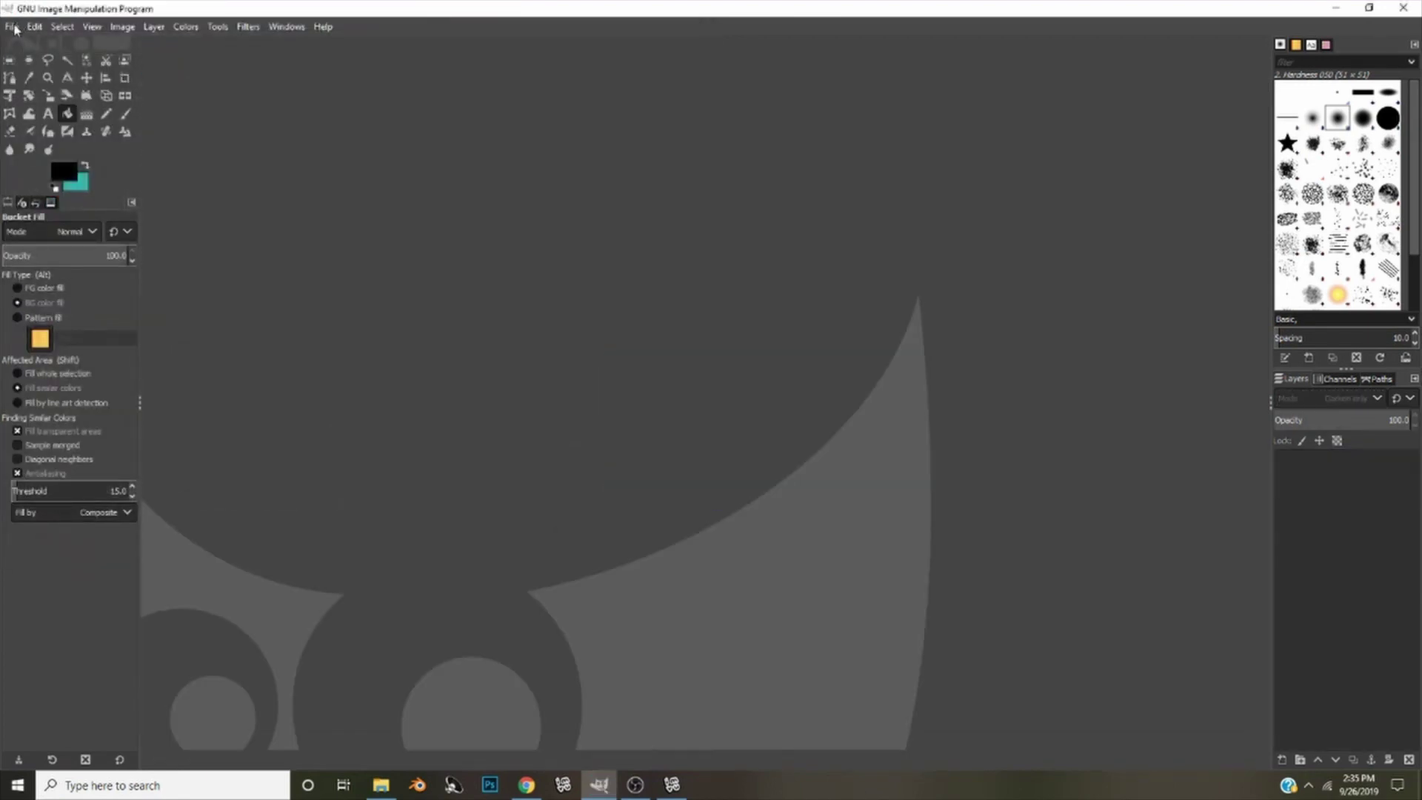
Open the plain white 256 × 256 px texture Snap_9TihkfL9tI1168280281.jpg from the GIMP folder
{"action": "left_click", "coordinate": [12, 26]}
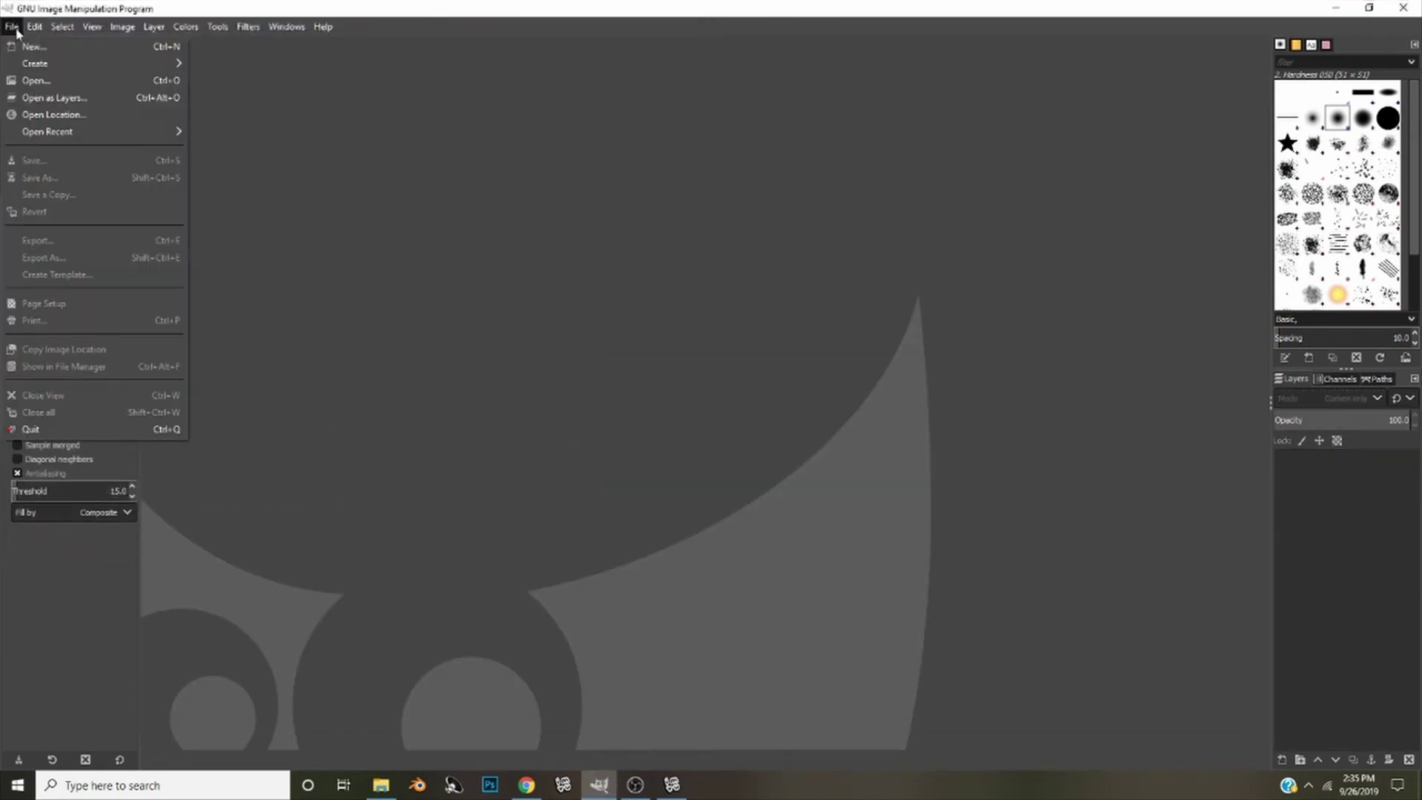
{"action": "left_click", "coordinate": [37, 81]}
{"action": "left_click", "coordinate": [611, 109]}
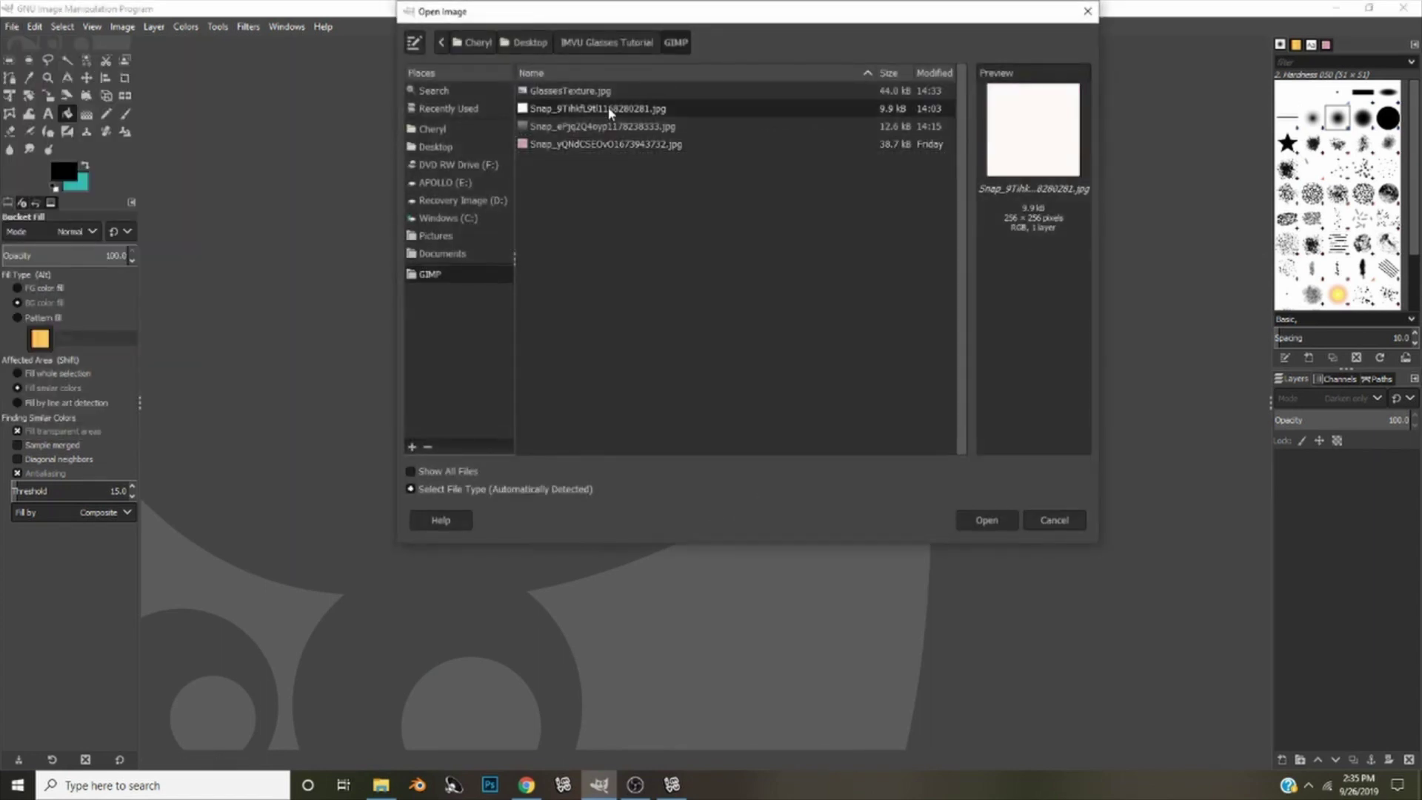
{"action": "left_click", "coordinate": [994, 525]}
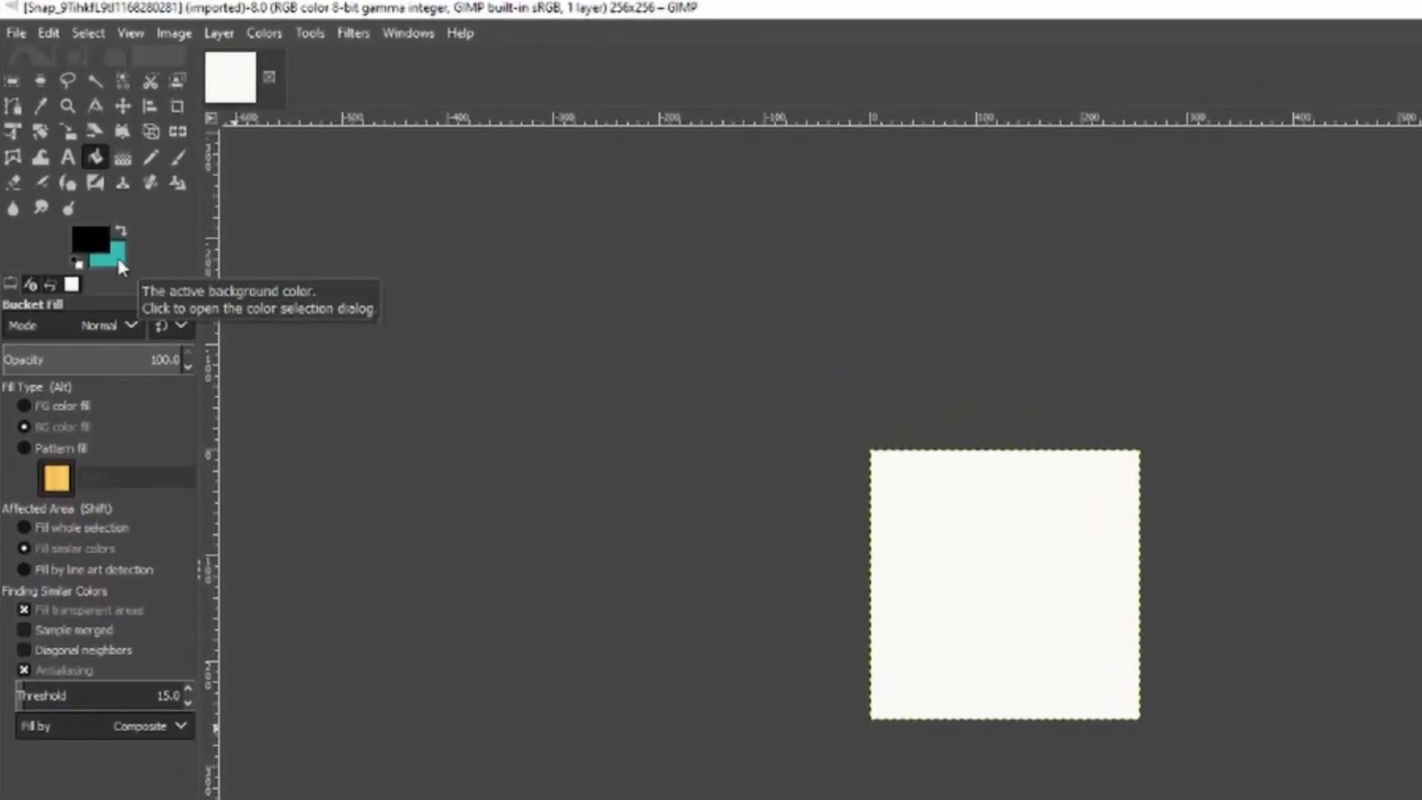
Set the background colour to HTML notation 005952
{"action": "left_click", "coordinate": [118, 261]}
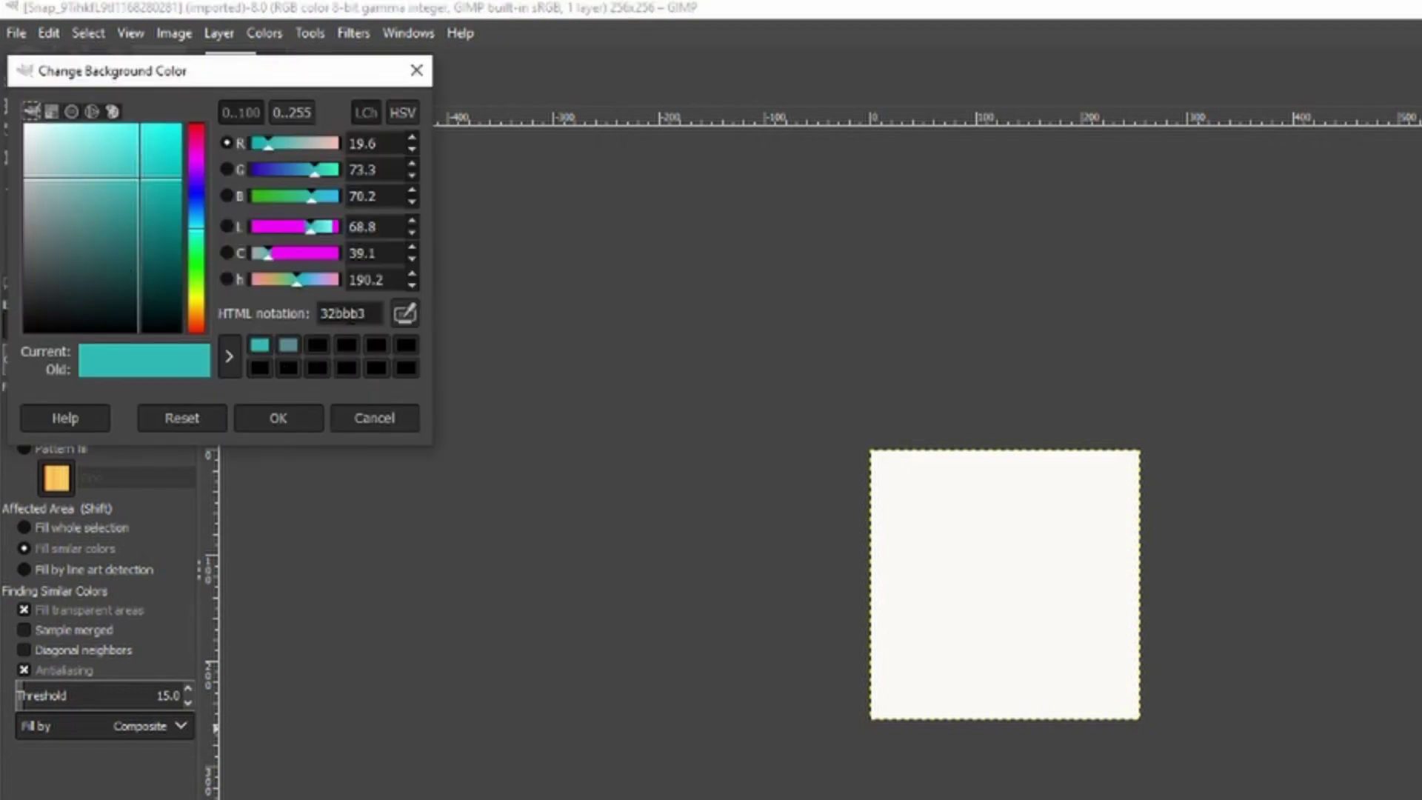
{"action": "left_click", "coordinate": [329, 314]}
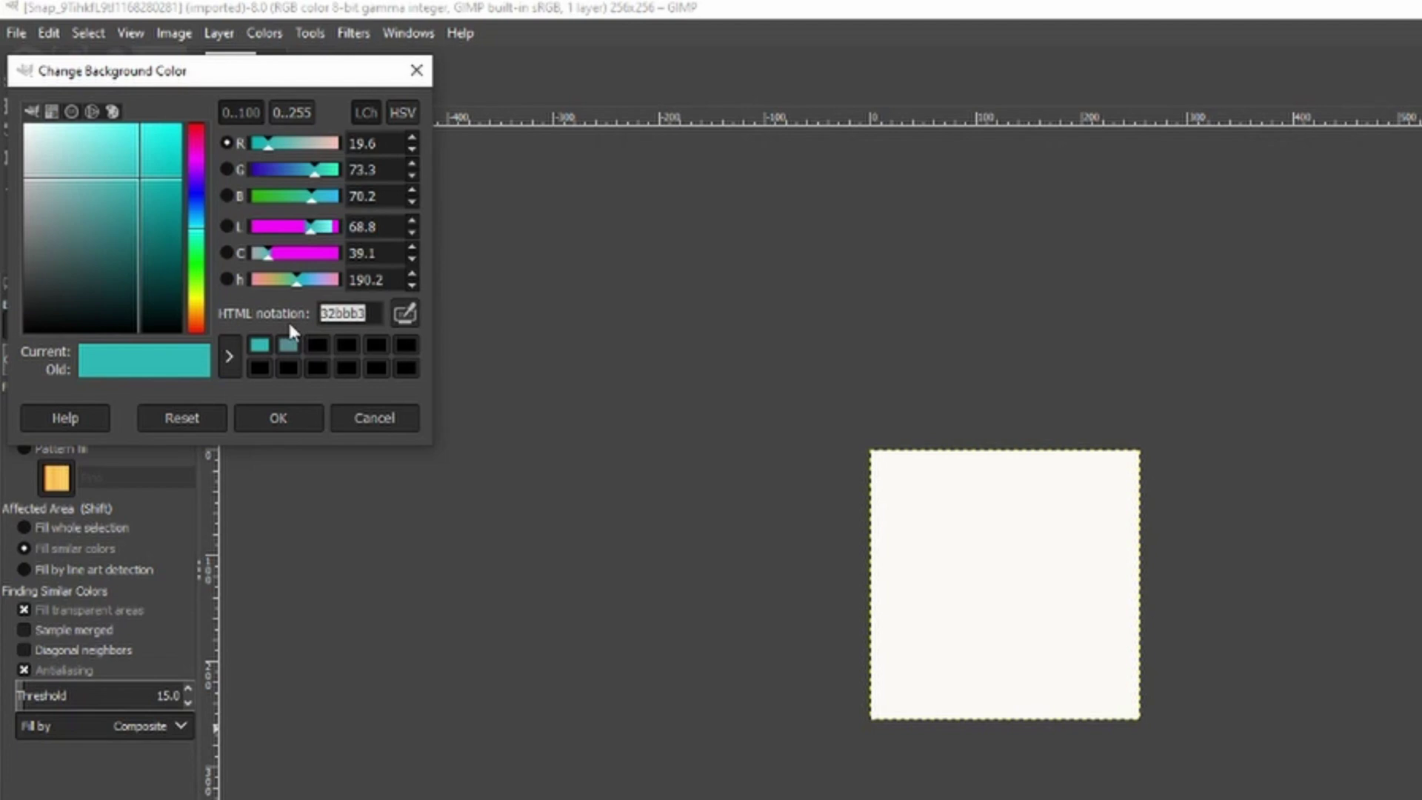
{"action": "type", "text": "005952"}
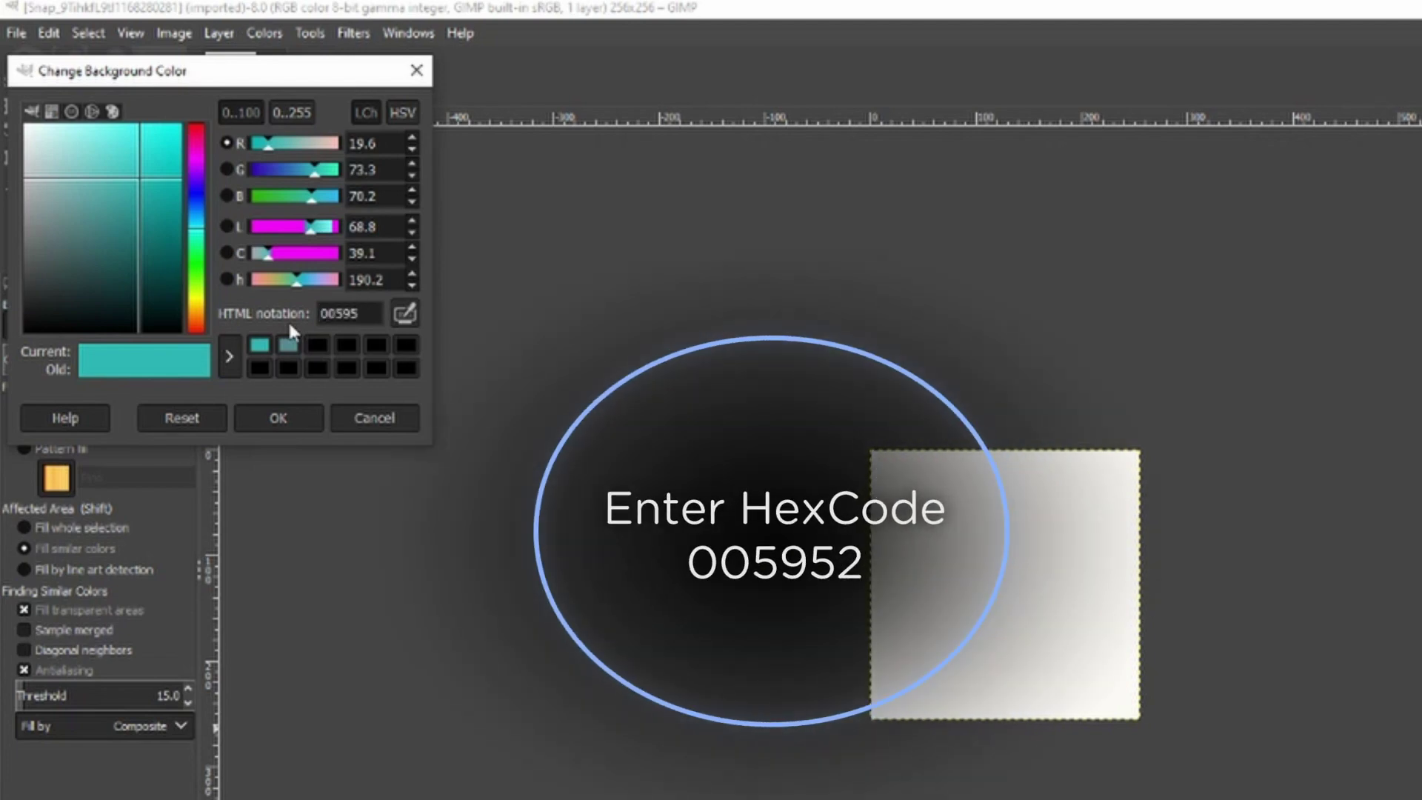
{"action": "left_click", "coordinate": [294, 419]}
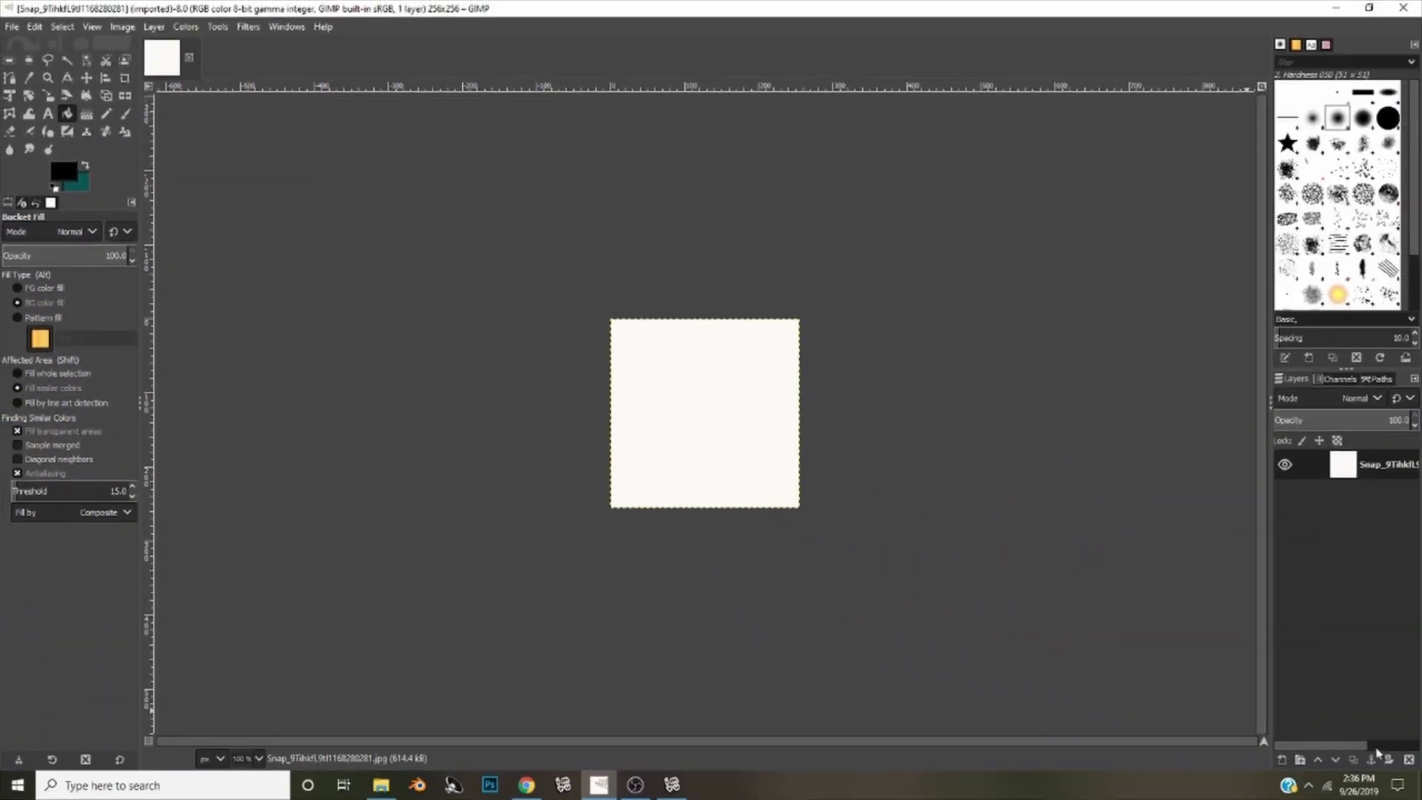
Add a transparent 256 × 256 px layer above the white texture and bucket-fill it with the background colour
{"action": "left_click", "coordinate": [1264, 755]}
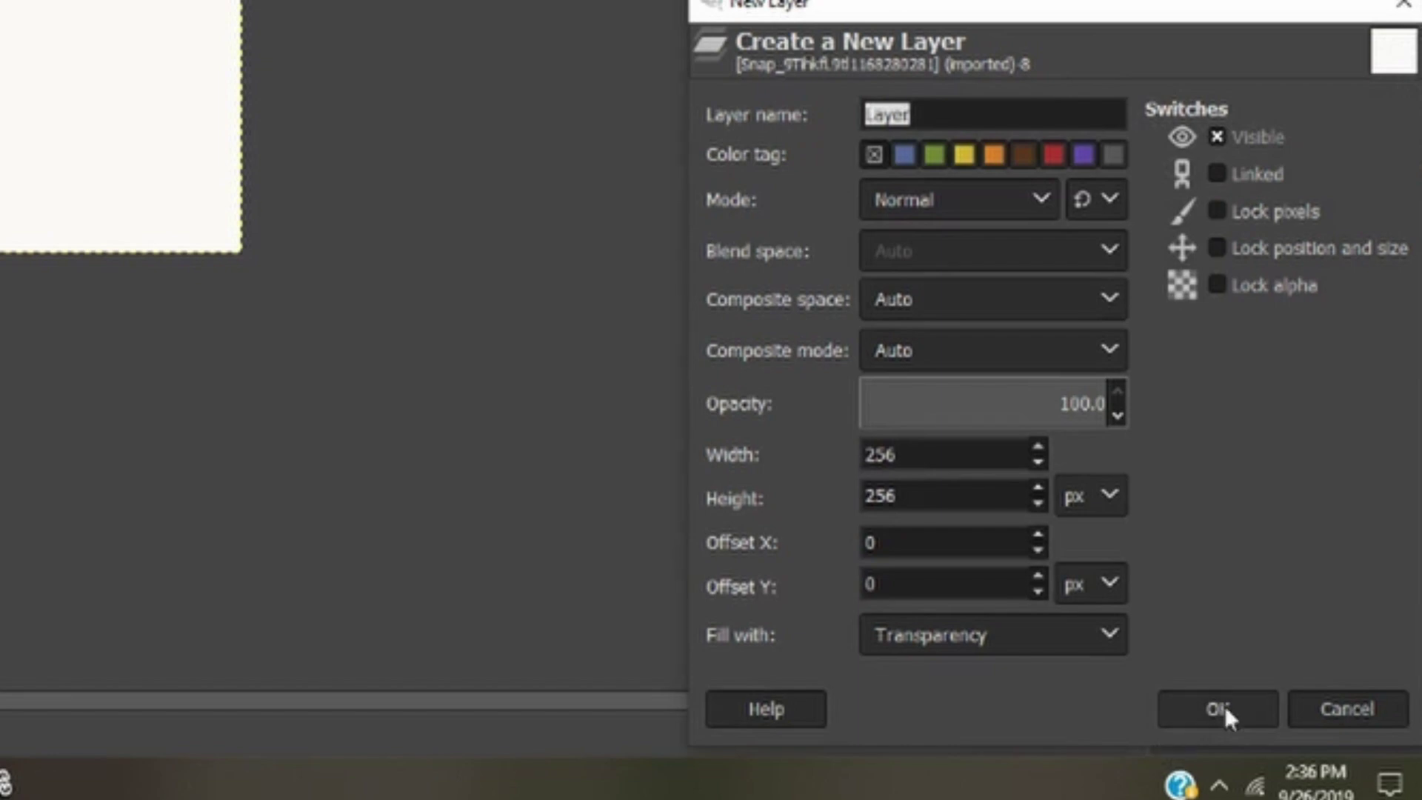
{"action": "left_click", "coordinate": [1218, 708]}
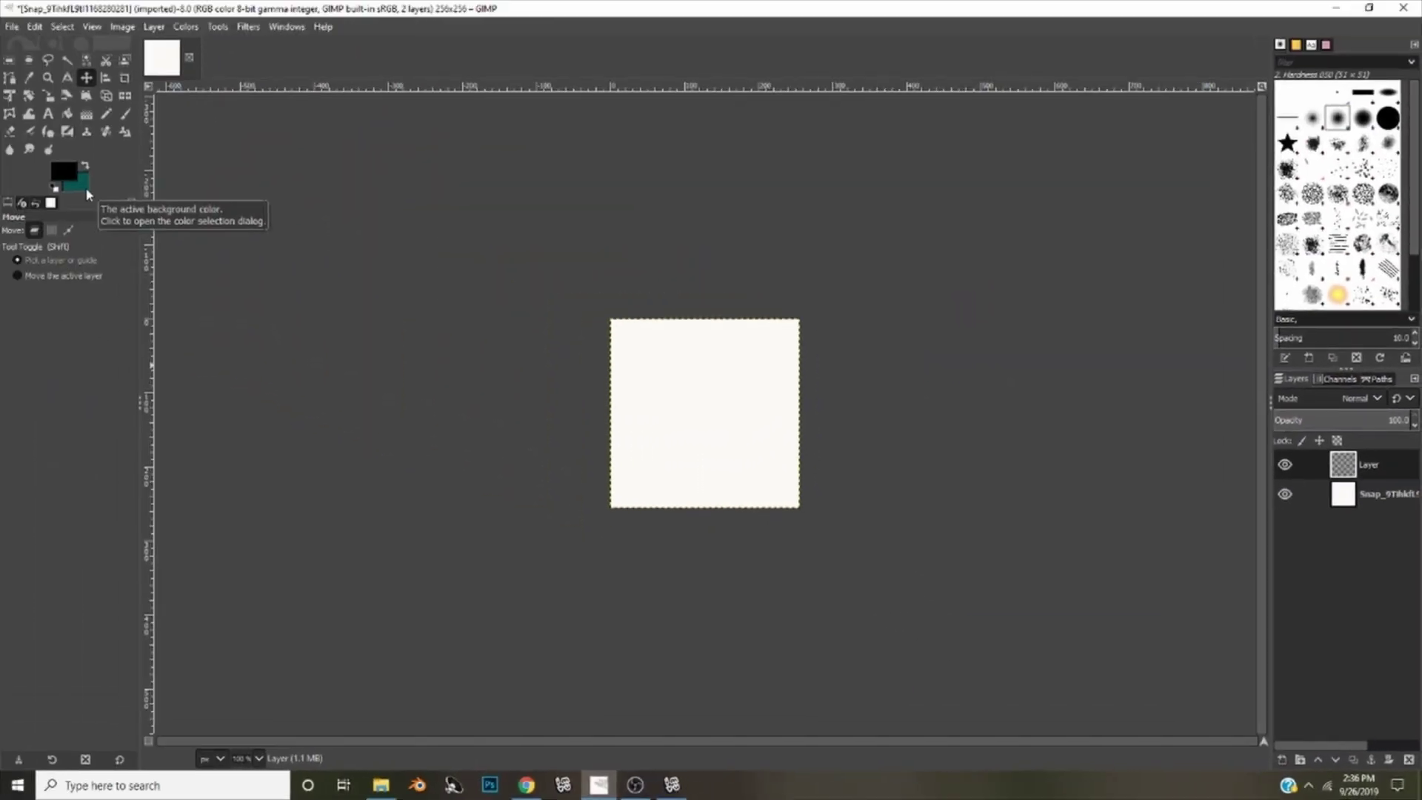
{"action": "left_click", "coordinate": [67, 116]}
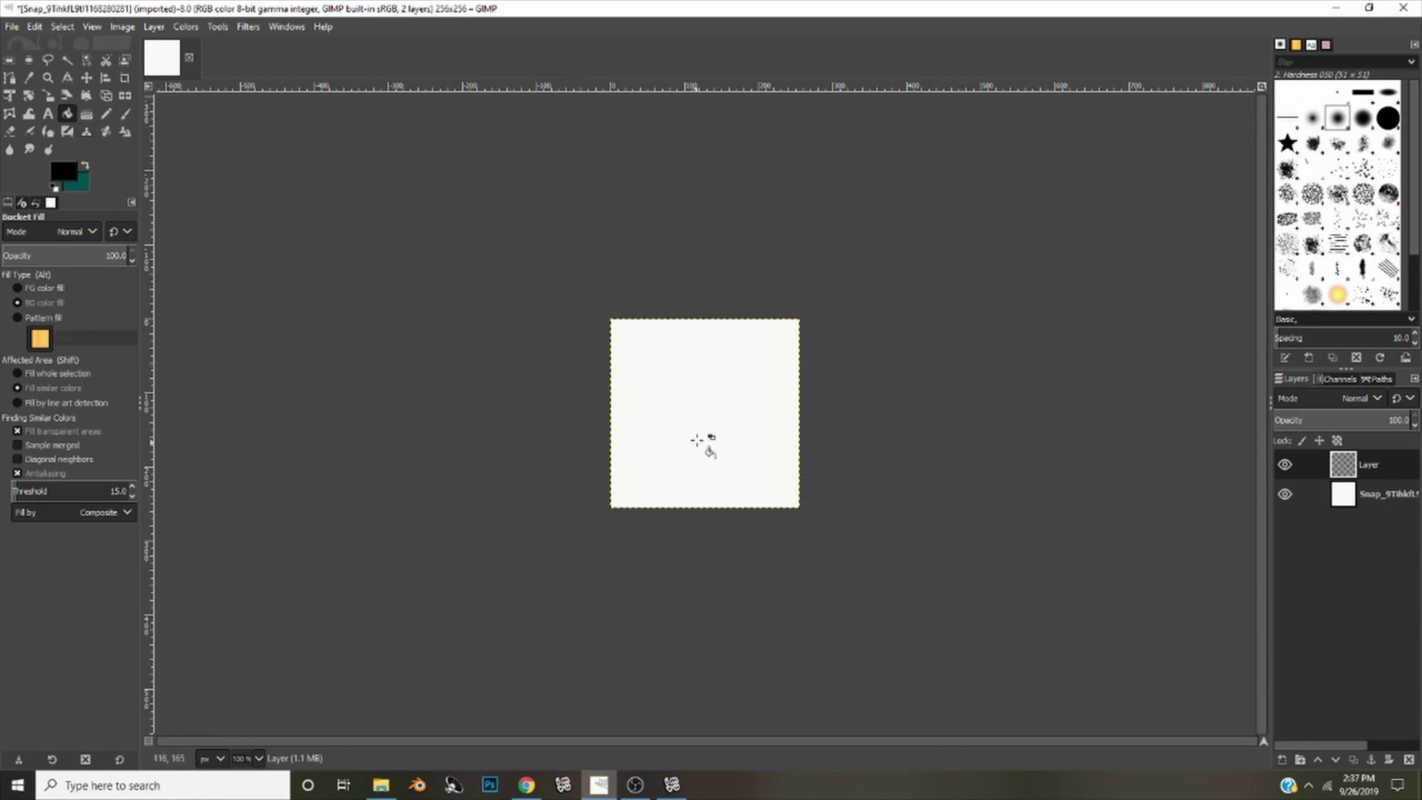
{"action": "left_click", "coordinate": [703, 418]}
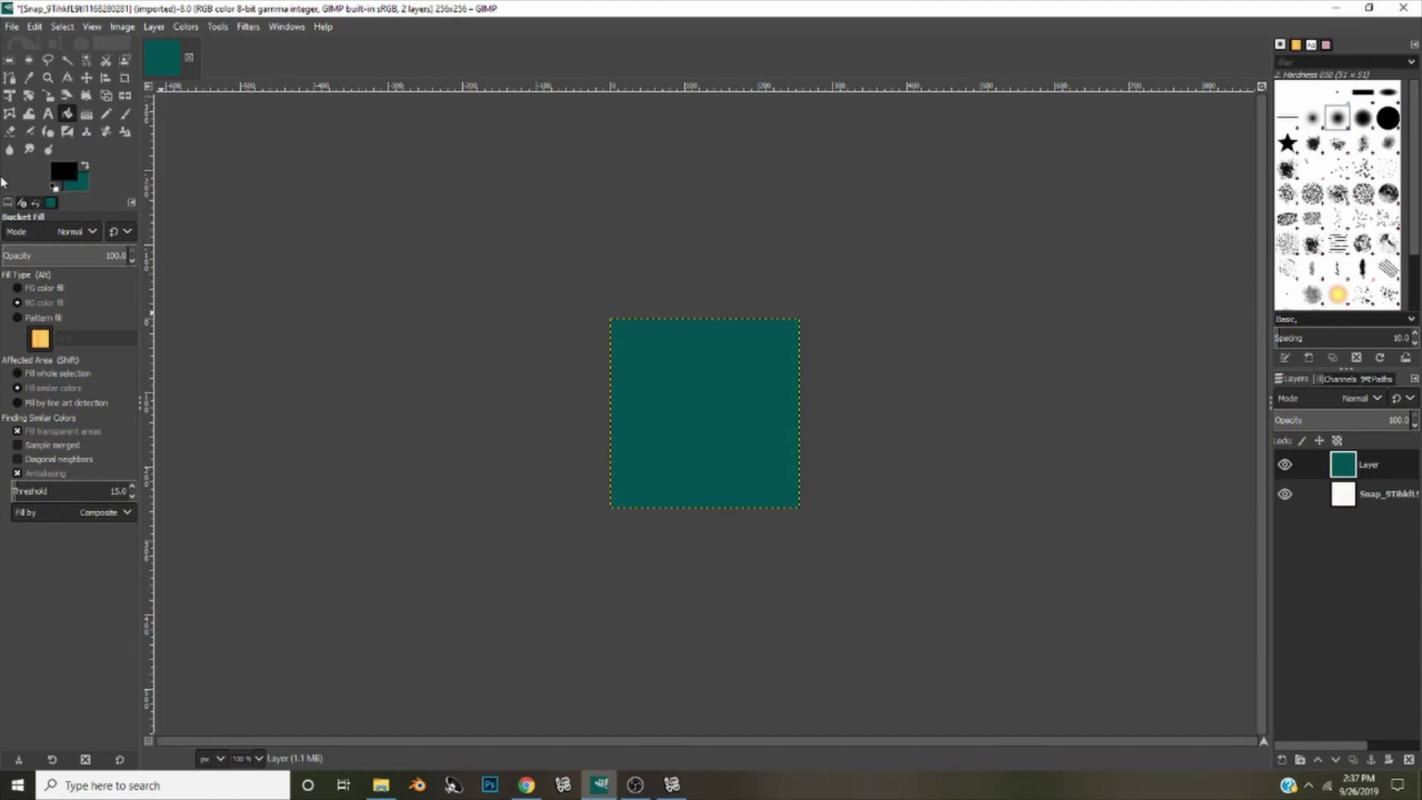
Start exporting the recoloured lens texture and choose JPEG image as the file type
{"action": "left_click", "coordinate": [14, 27]}
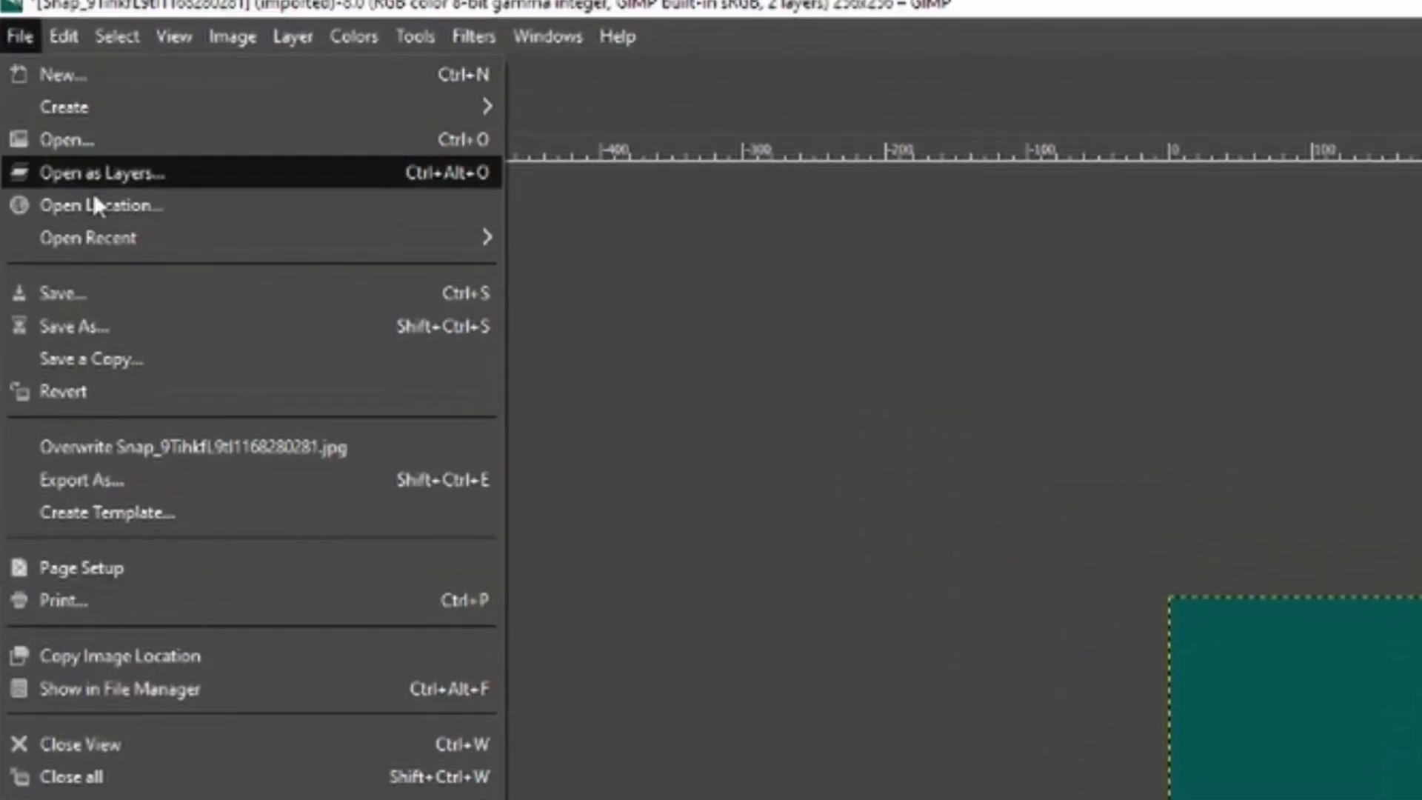
{"action": "left_click", "coordinate": [126, 475]}
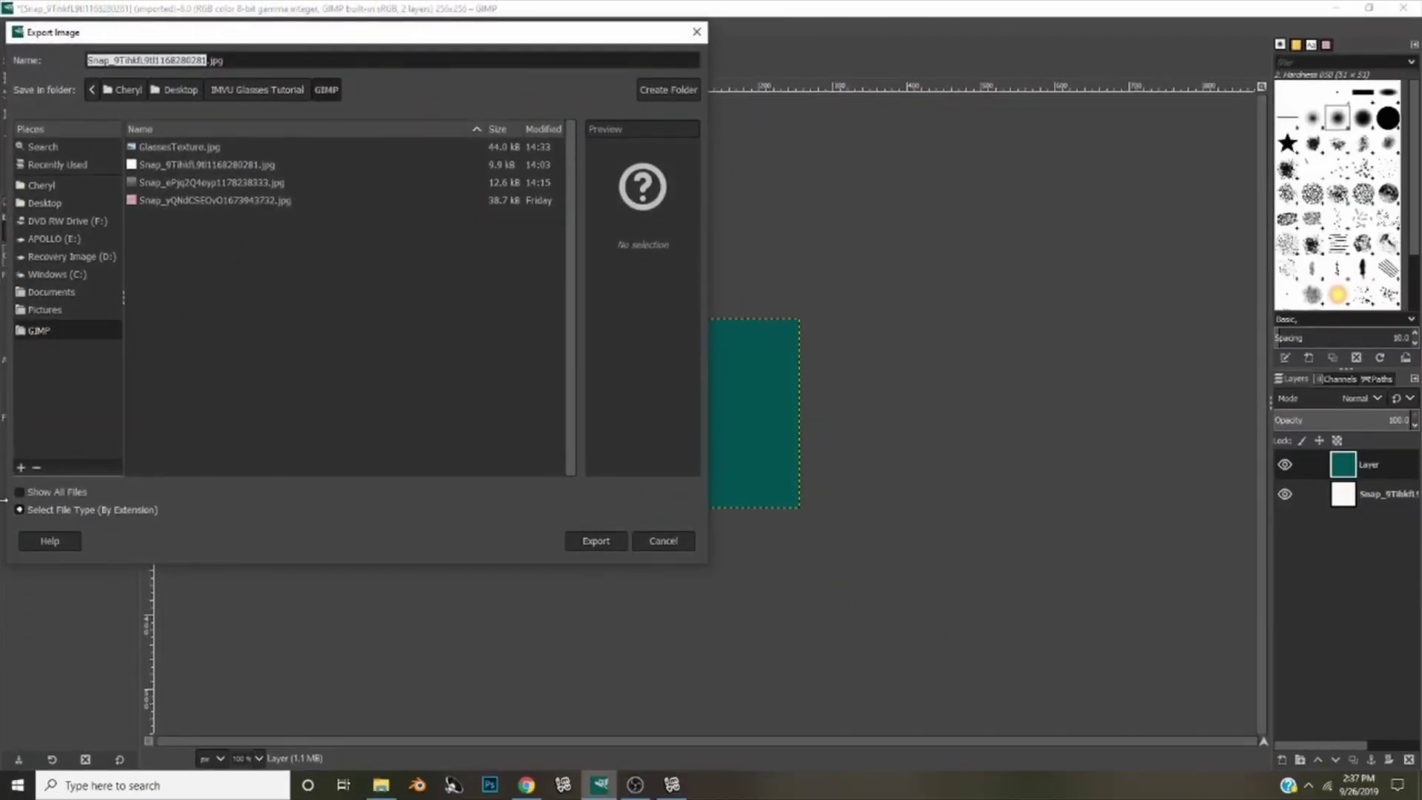
{"action": "left_click", "coordinate": [63, 510]}
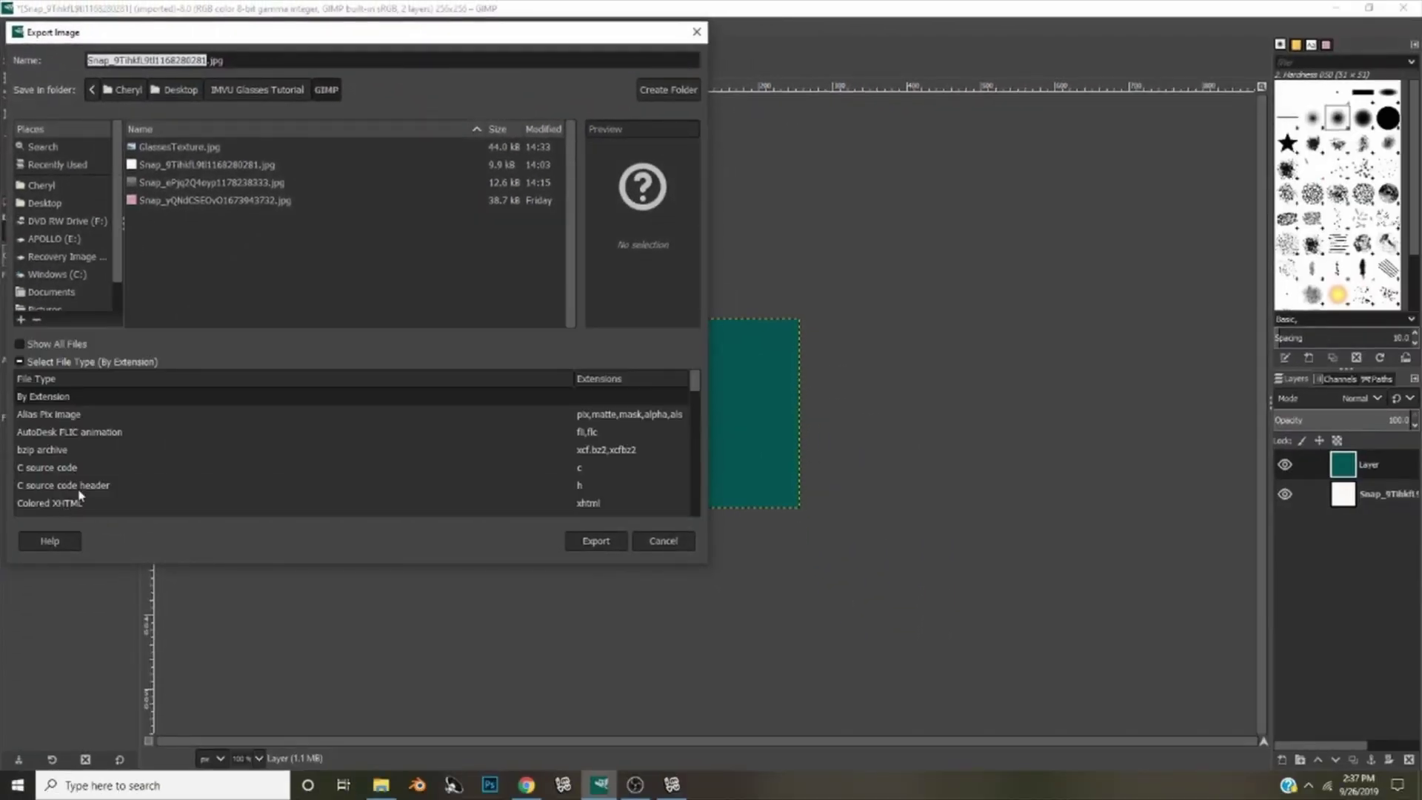
{"action": "scroll", "coordinate": [102, 428], "scroll_direction": "down", "scroll_amount": 2}
{"action": "scroll", "coordinate": [102, 428], "scroll_direction": "down", "scroll_amount": 5}
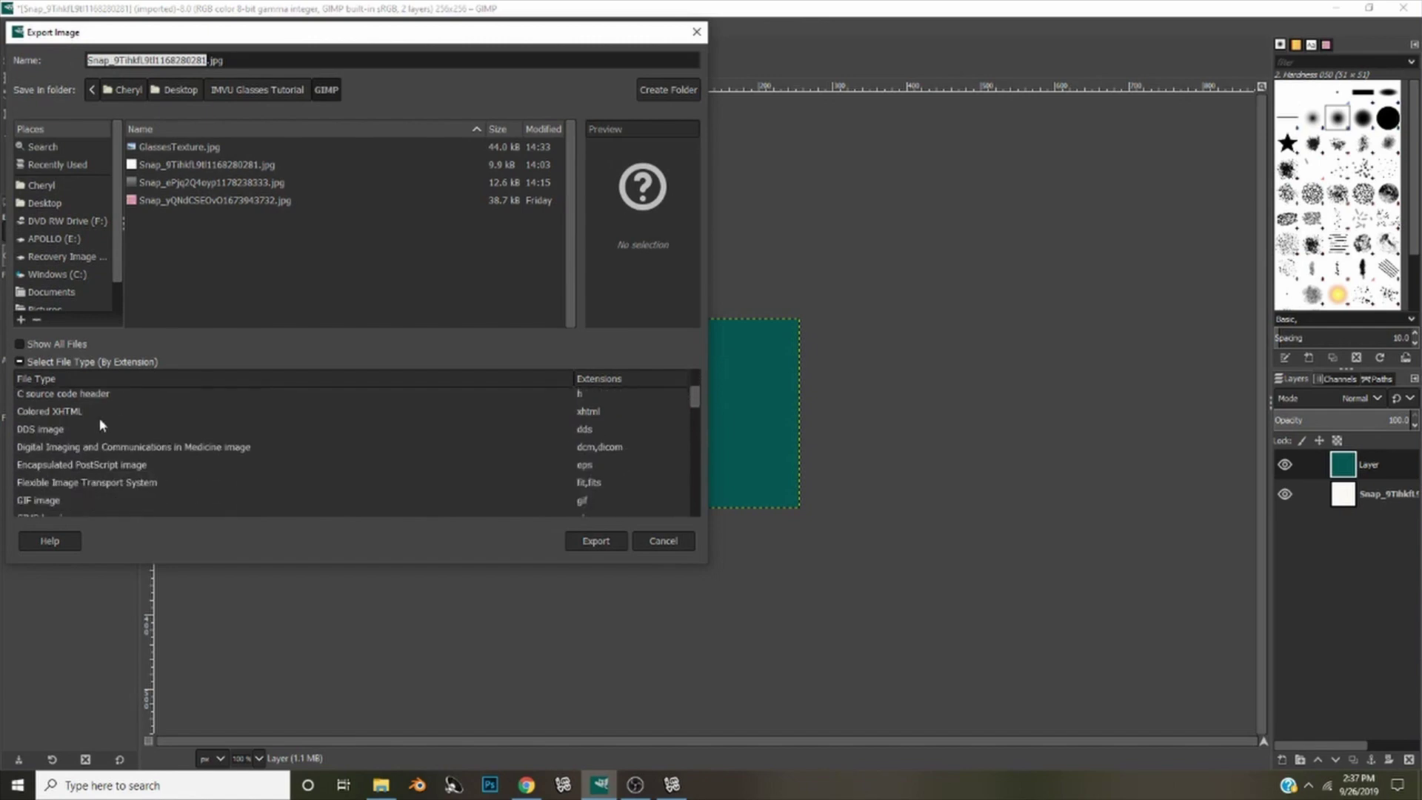
{"action": "left_click", "coordinate": [56, 465]}
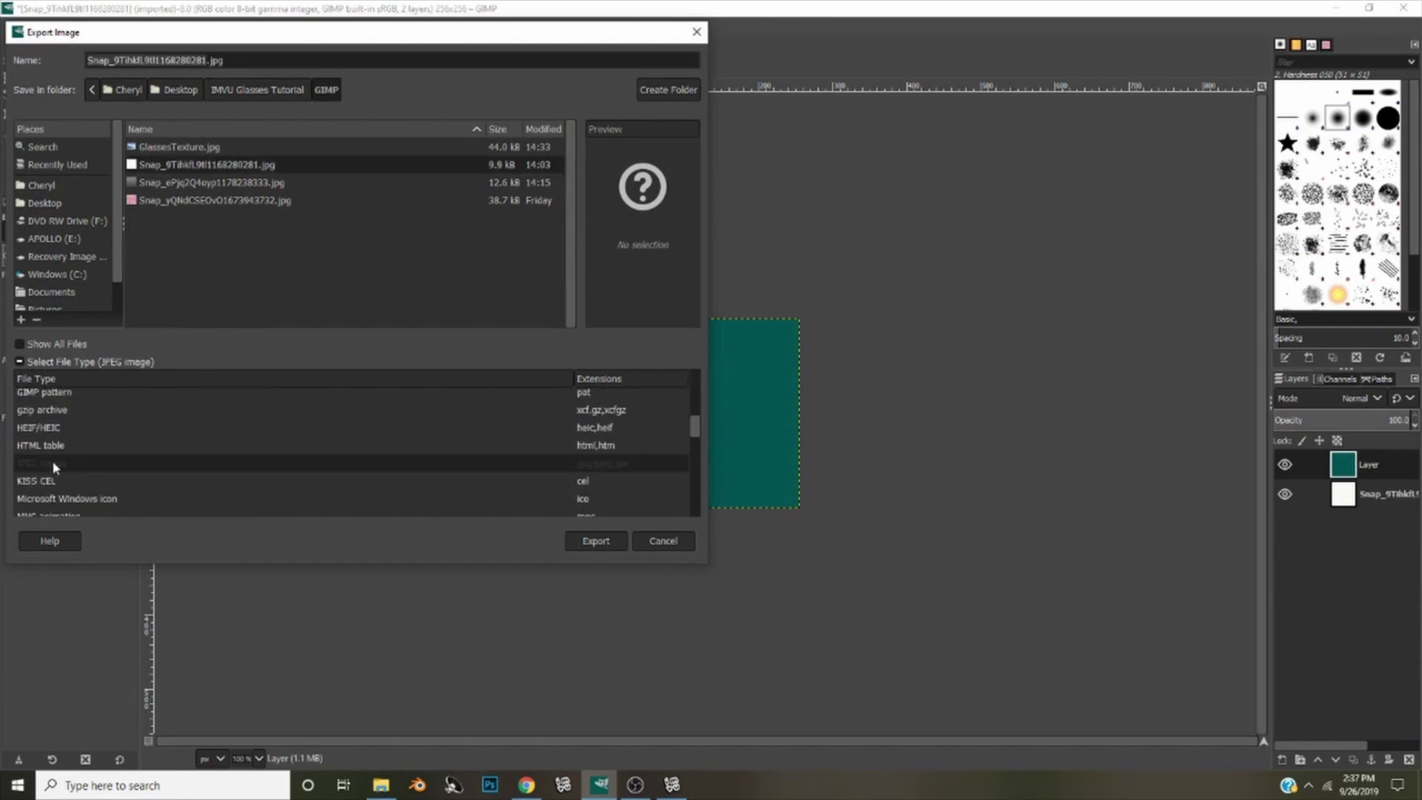
Name the file GlassesLenses and export it as a JPEG to the GIMP folder, keeping the original image's quality settings
{"action": "left_click", "coordinate": [196, 60]}
{"action": "left_click_drag", "start_coordinate": [208, 60], "coordinate": [74, 62]}
{"action": "type", "text": "GlassesLes"}
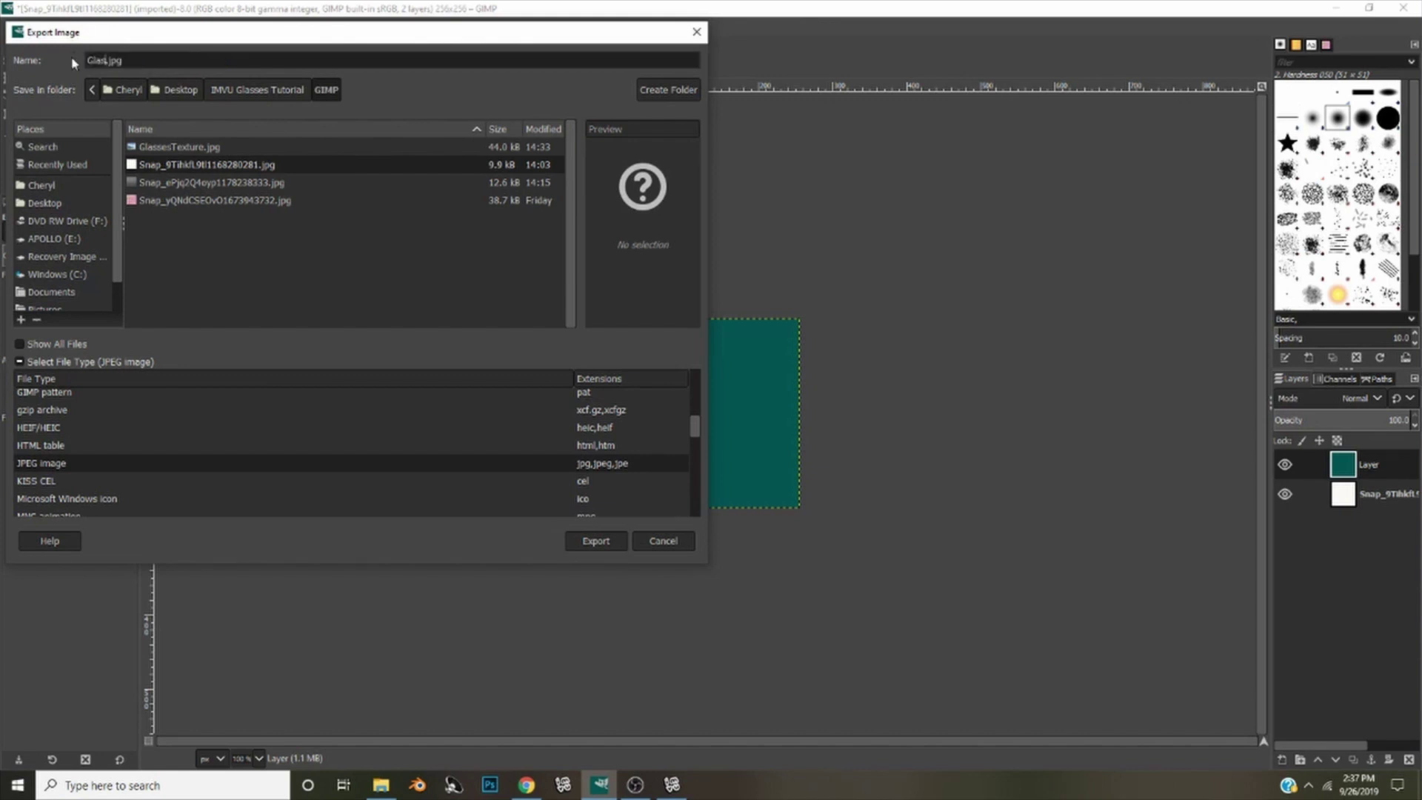
{"action": "type", "text": "sesLense"}
{"action": "left_click", "coordinate": [577, 542]}
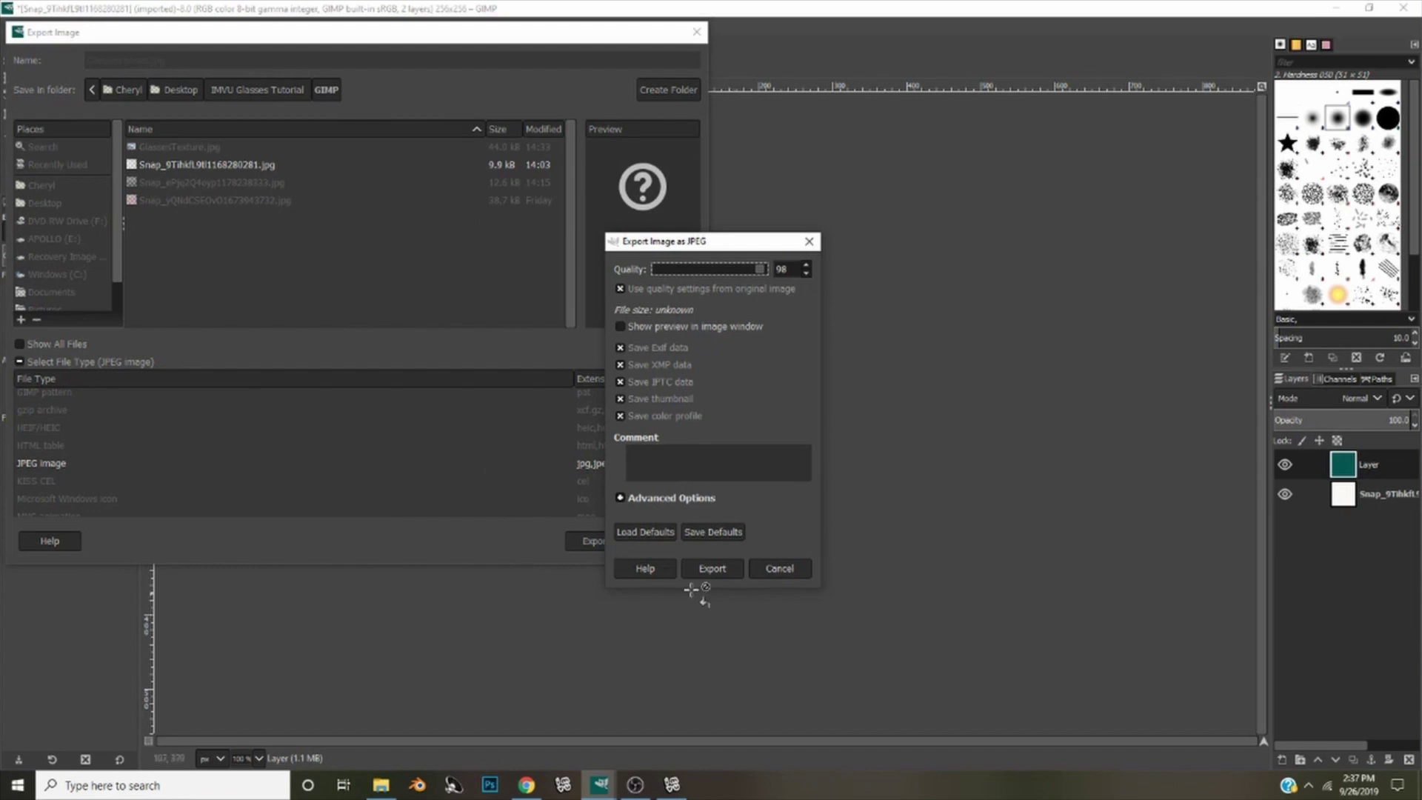
{"action": "left_click", "coordinate": [709, 570]}
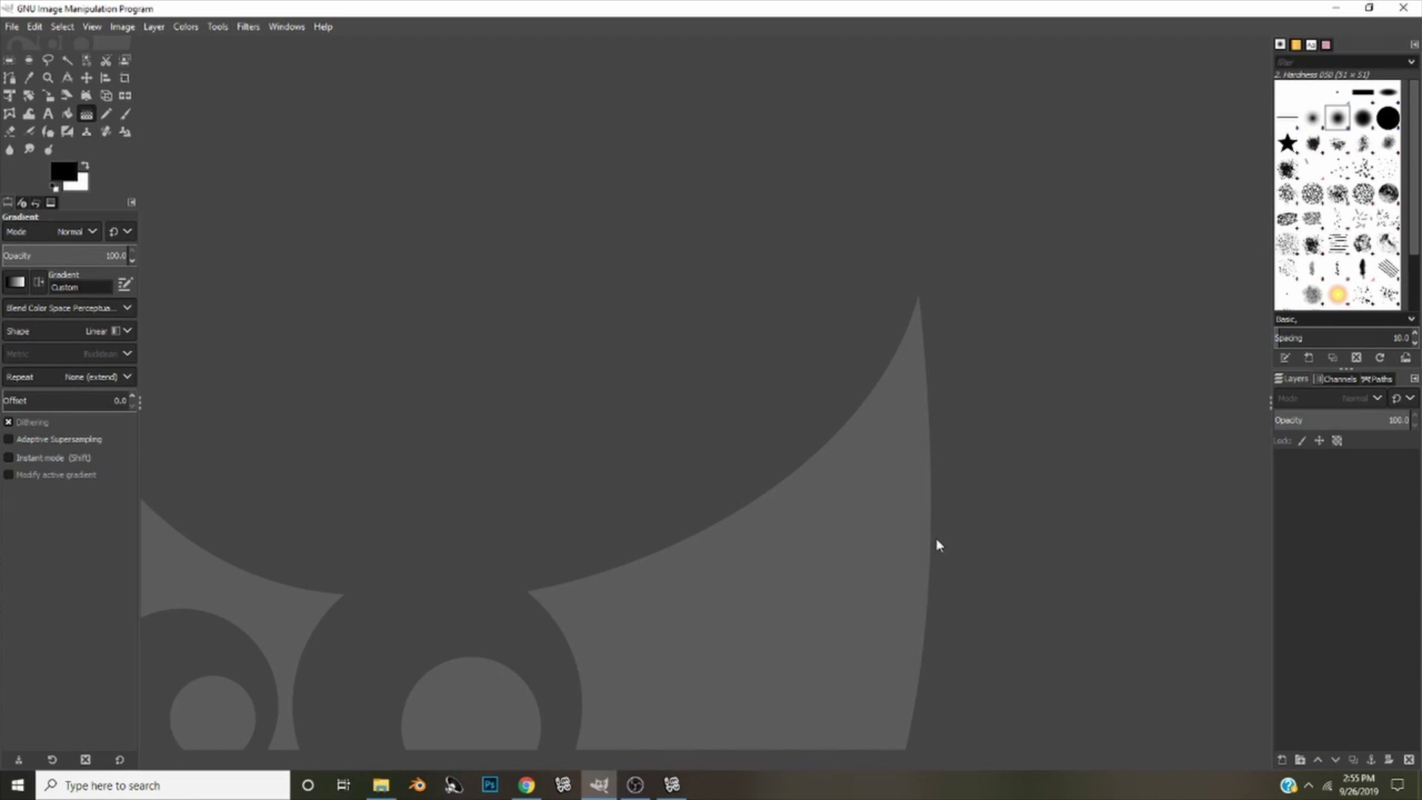
Open the grey gradient texture, the 256 × 256 px Snap image ending in 1178238333.jpg, from the GIMP folder
{"action": "left_click", "coordinate": [18, 28]}
{"action": "left_click", "coordinate": [36, 74]}
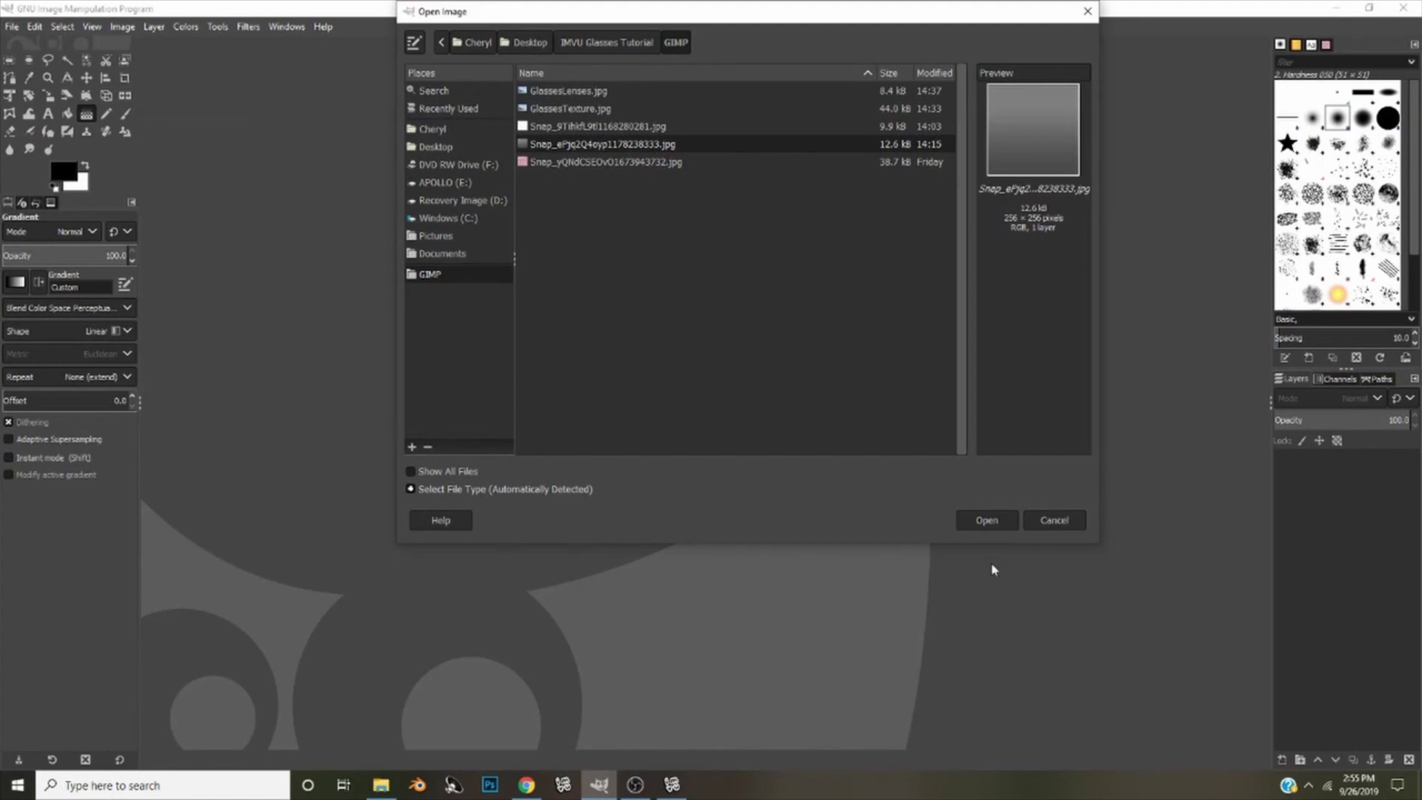
{"action": "left_click", "coordinate": [987, 521]}
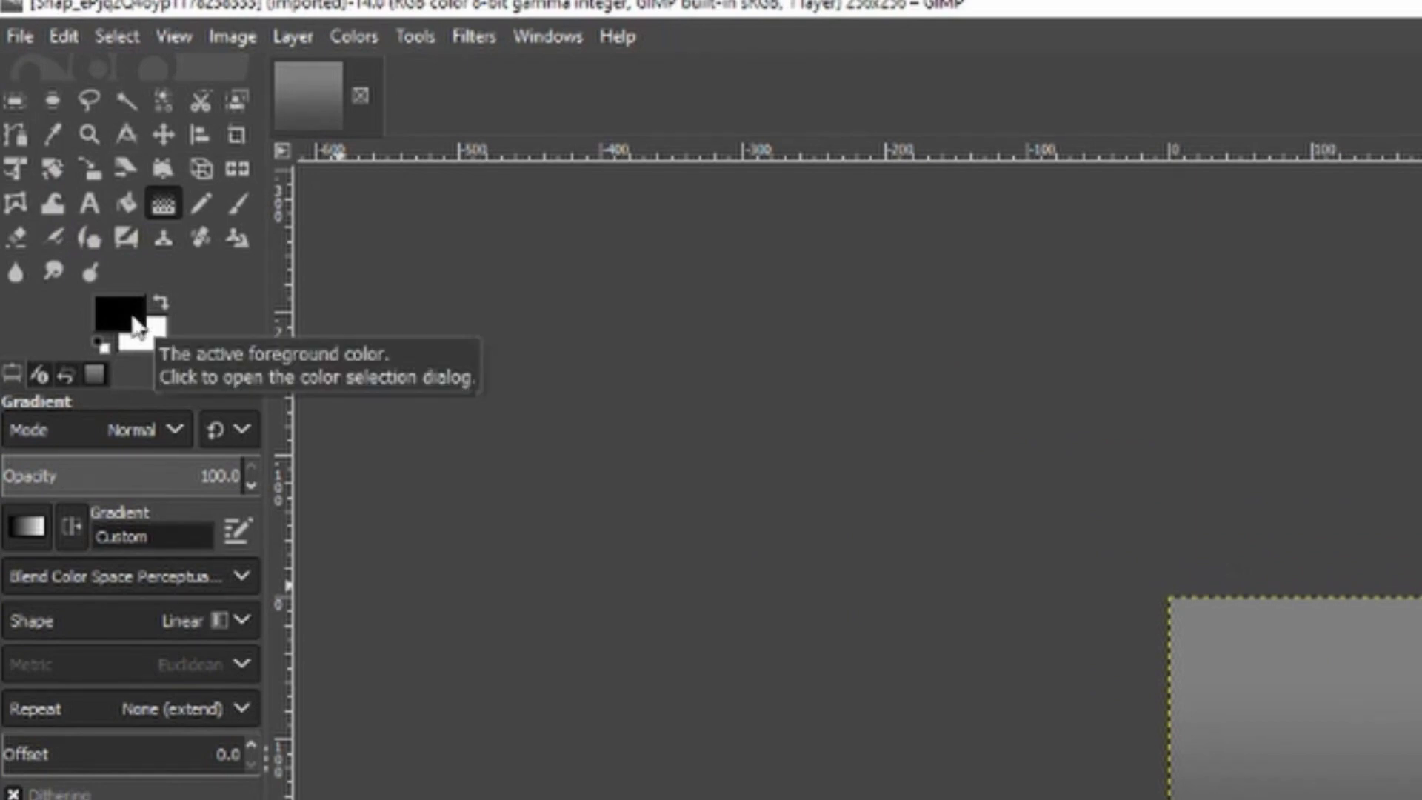
Keep white as the background colour and choose the FG to BG (RGB) gradient for the Gradient tool
{"action": "left_click", "coordinate": [165, 348]}
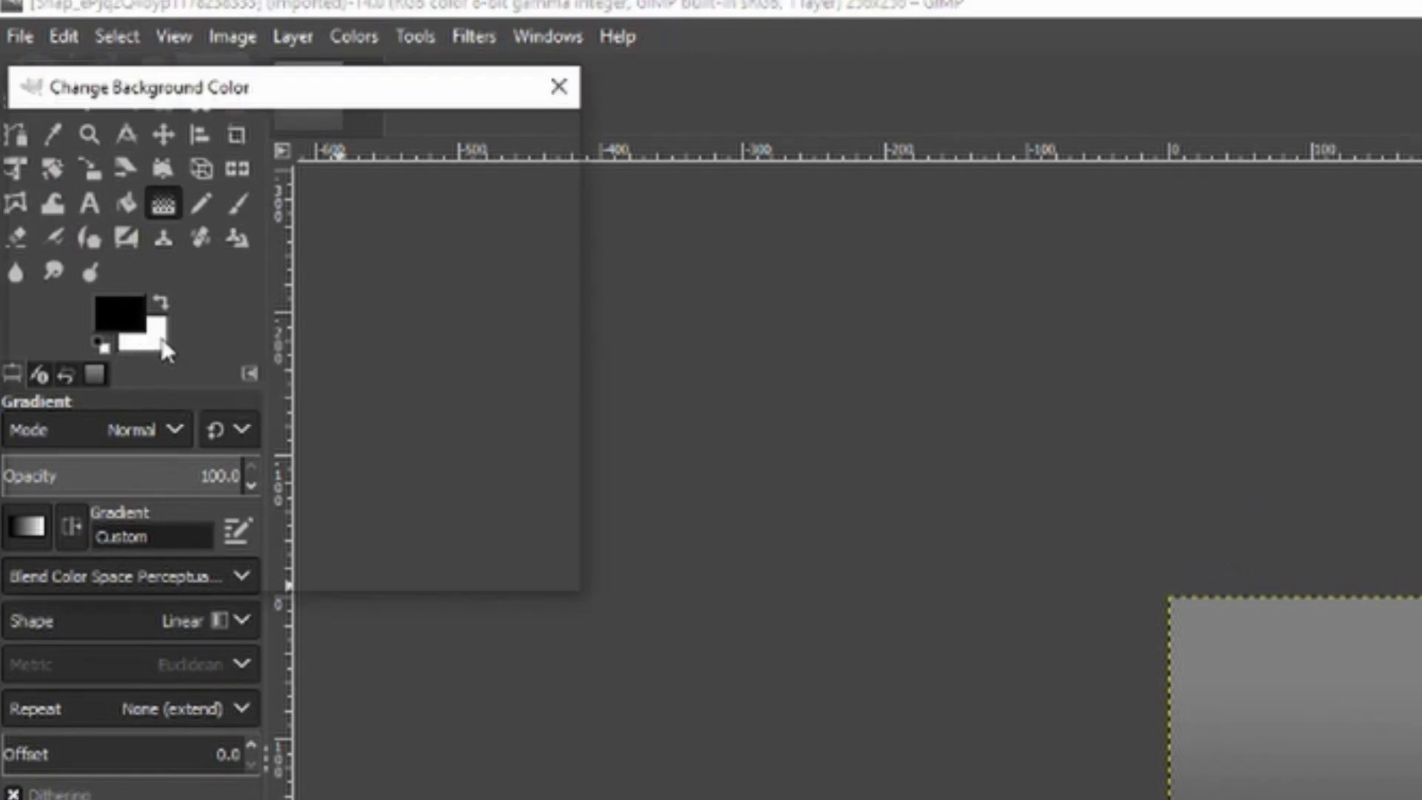
{"action": "left_click_drag", "start_coordinate": [465, 413], "coordinate": [404, 412]}
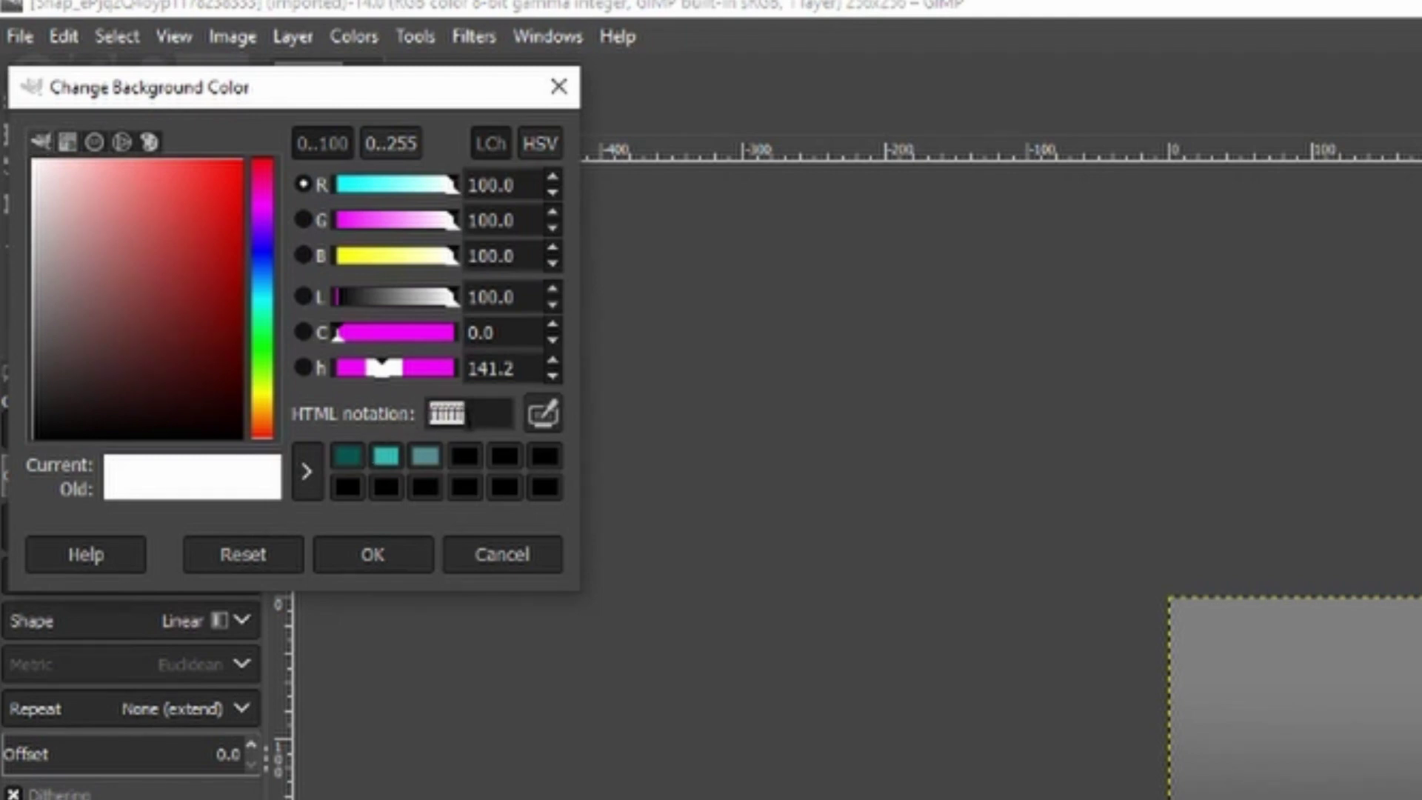
{"action": "key", "text": "Return"}
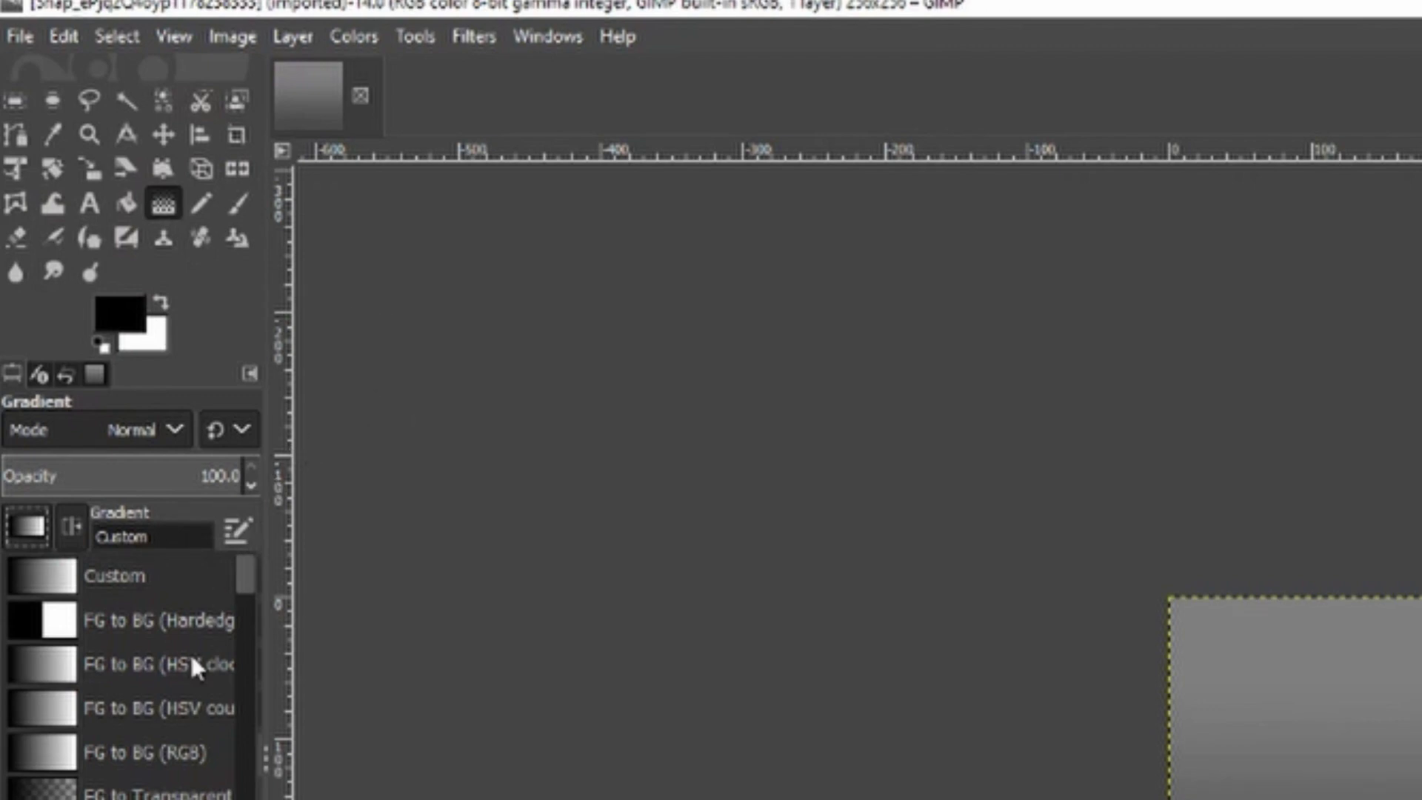
{"action": "left_click", "coordinate": [72, 752]}
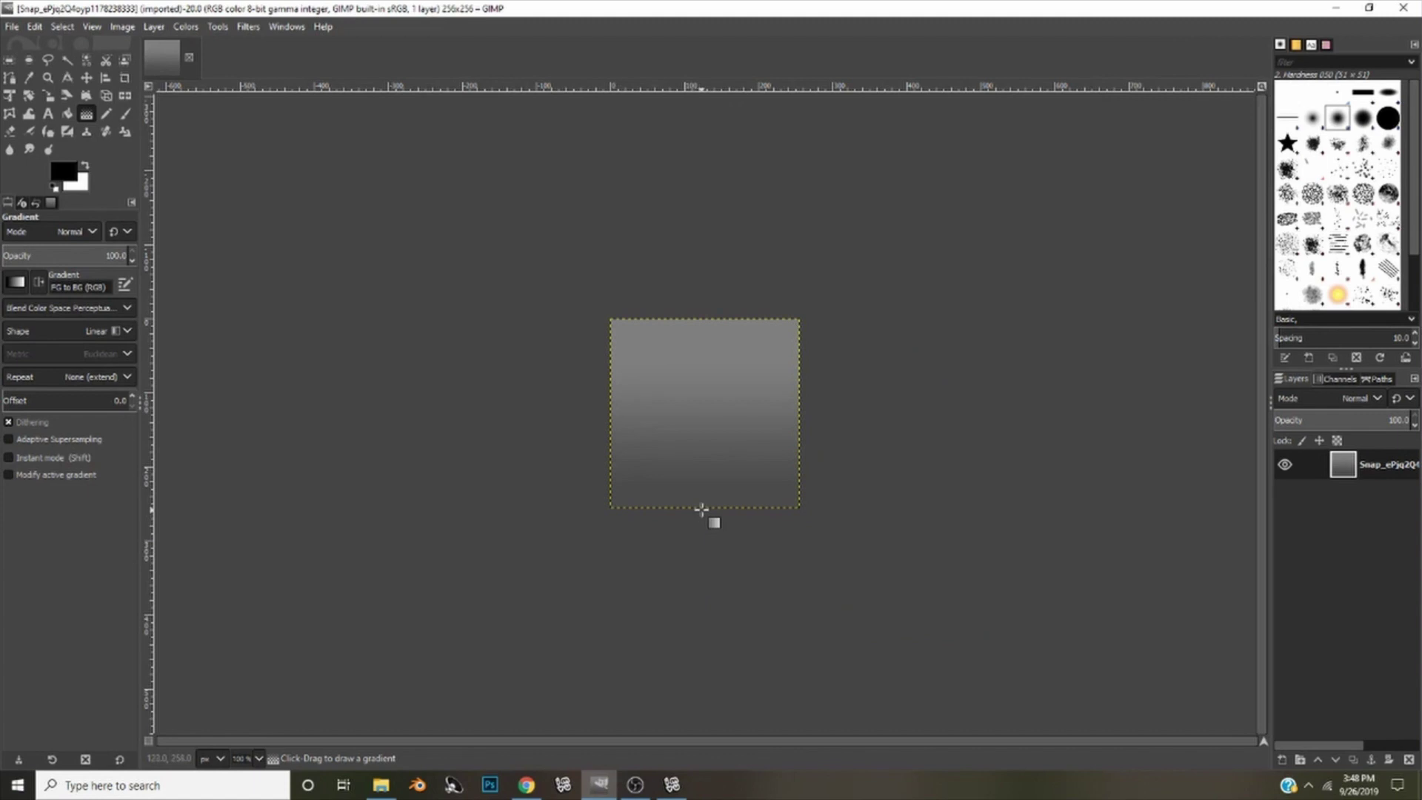
Draw a vertical linear gradient from the texture's bottom centre to its top edge and set the end endpoint's X to 125 px
{"action": "left_click_drag", "start_coordinate": [699, 508], "coordinate": [705, 319]}
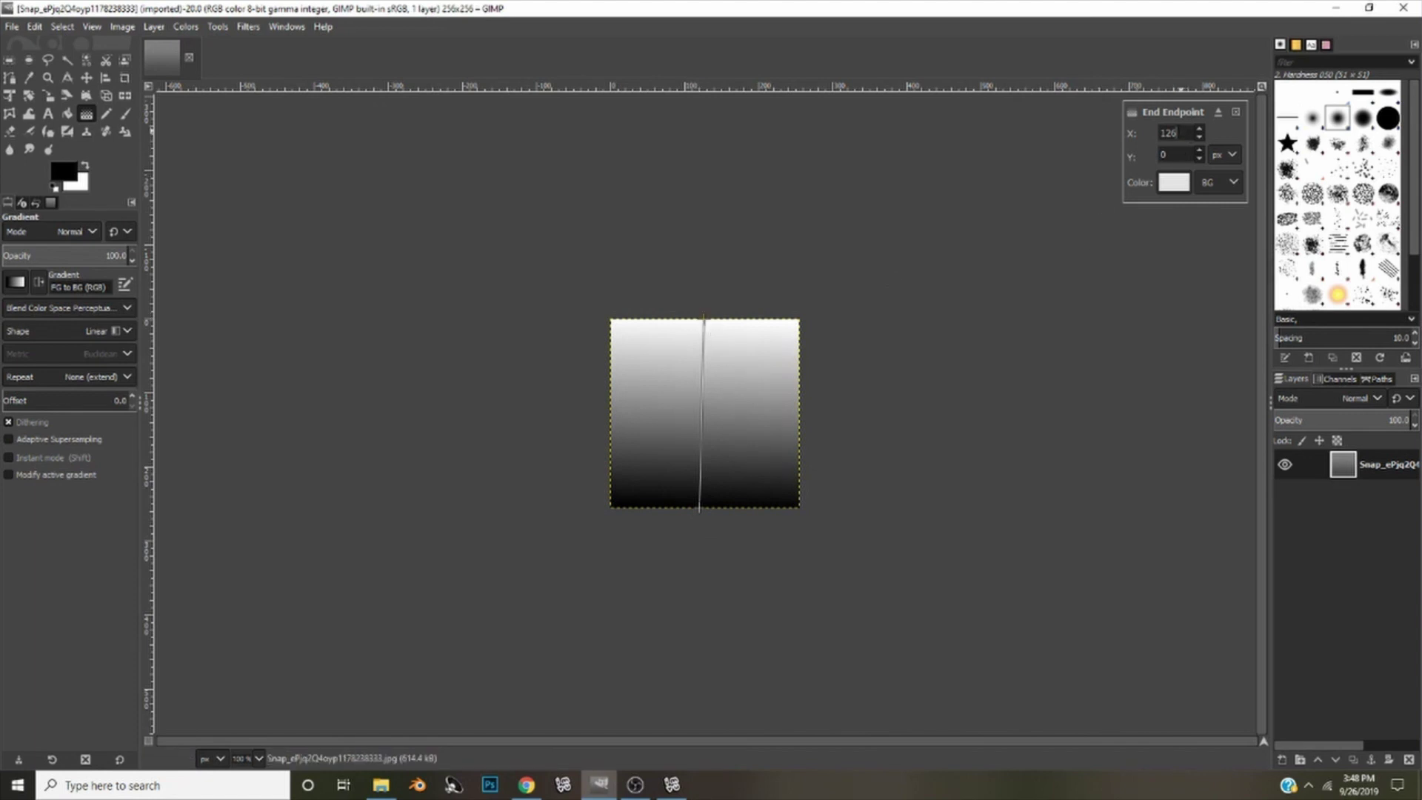
{"action": "key", "text": "BackSpace"}
{"action": "type", "text": "5"}
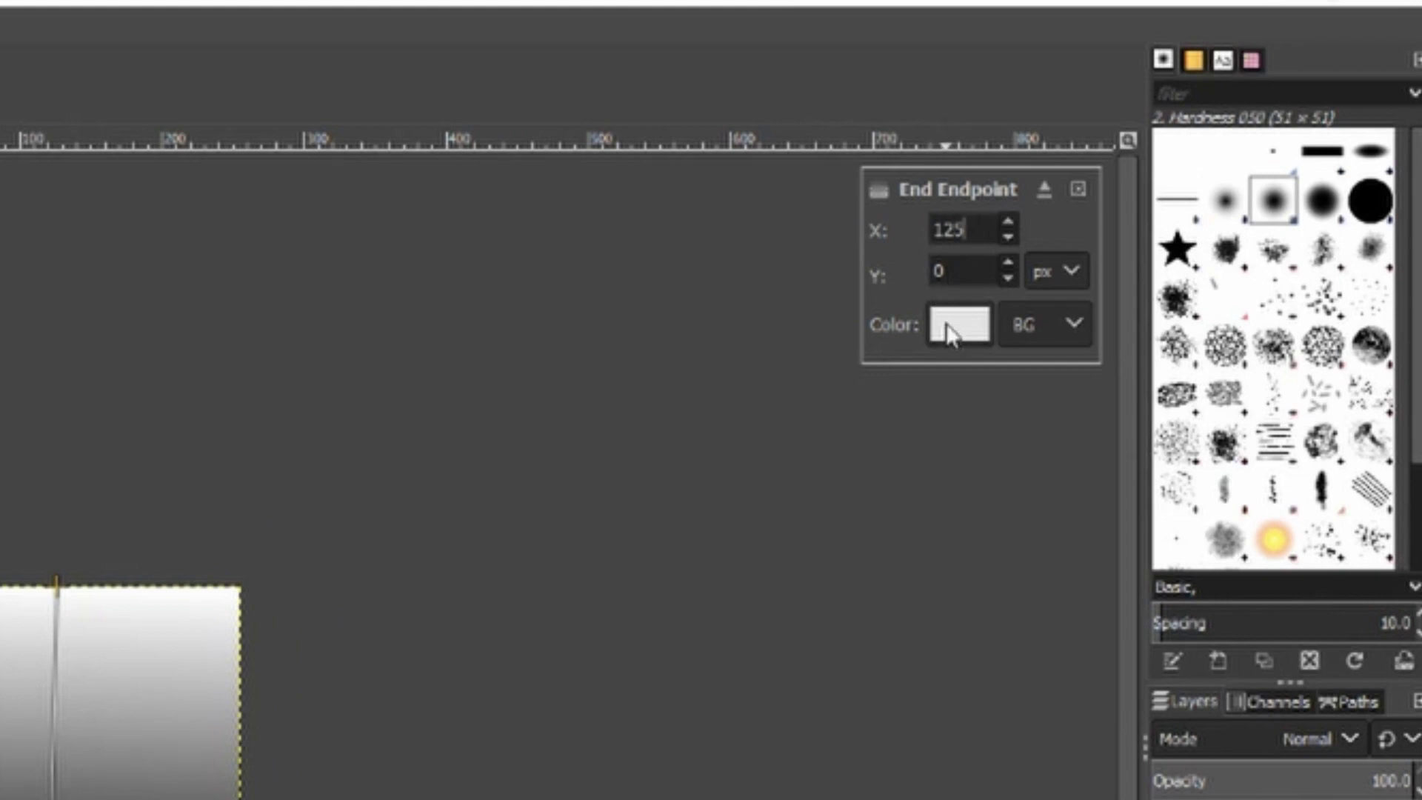
{"action": "key", "text": "Return"}
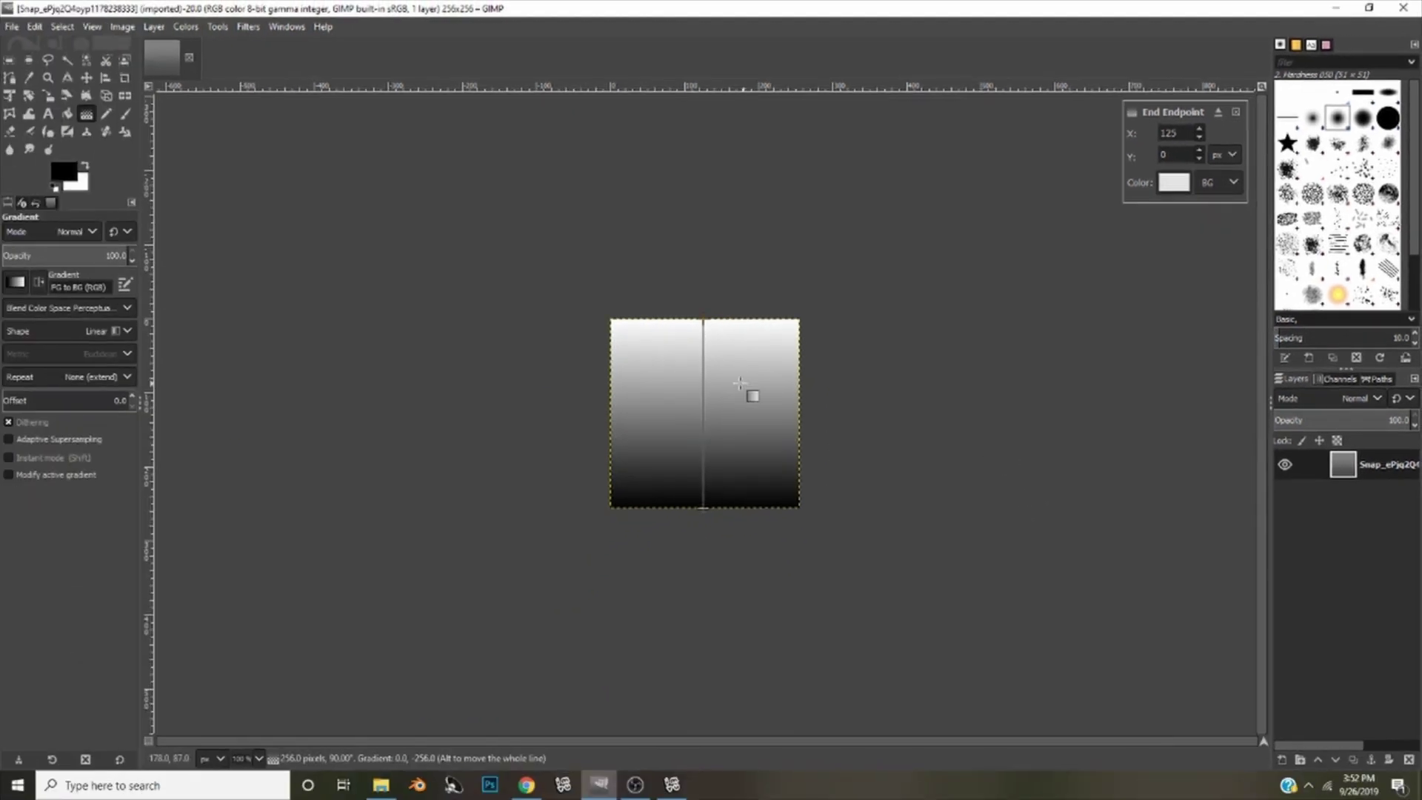
Add two colour stops on the gradient line at positions of about 24 and 68, and select its start endpoint
{"action": "left_click", "coordinate": [702, 463]}
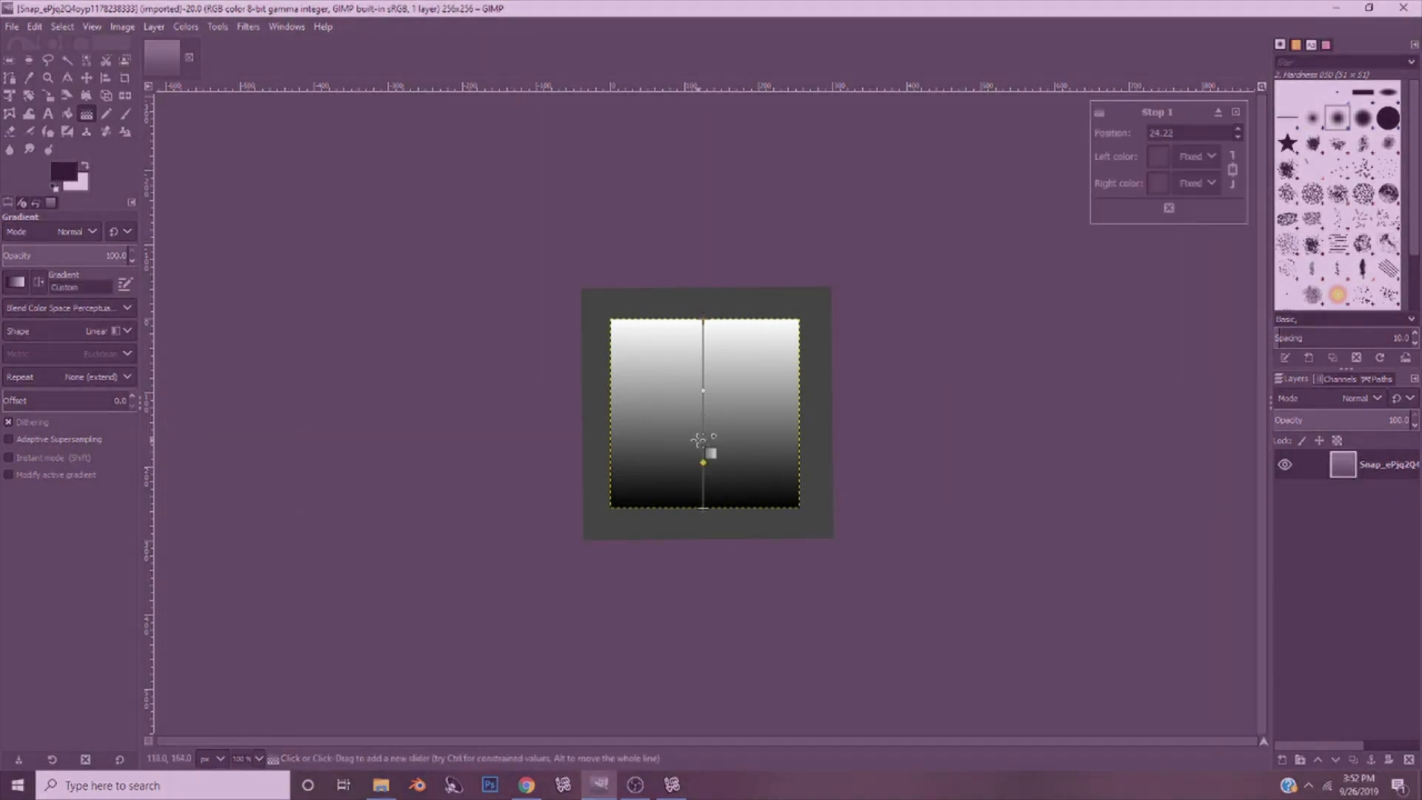
{"action": "left_click", "coordinate": [703, 380]}
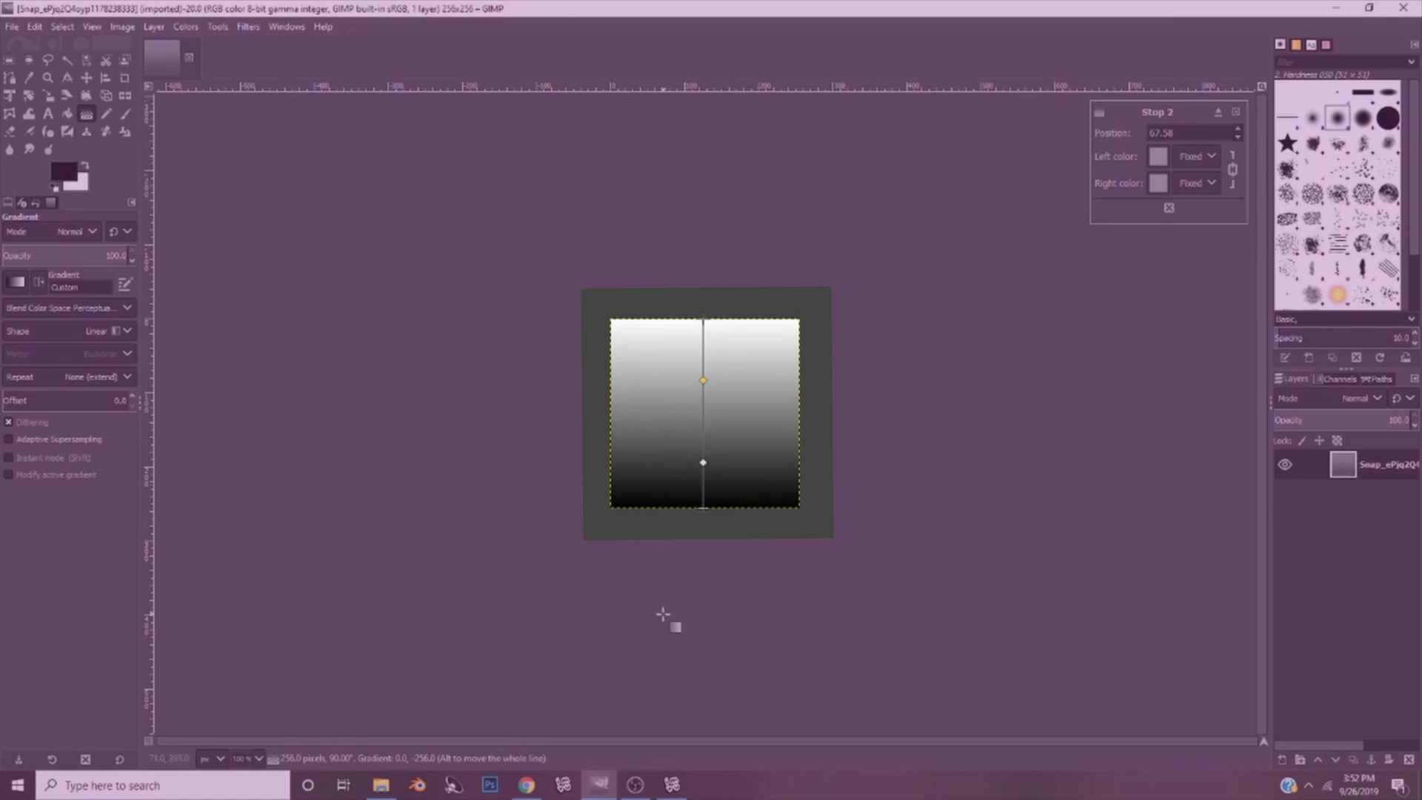
{"action": "left_click", "coordinate": [704, 507]}
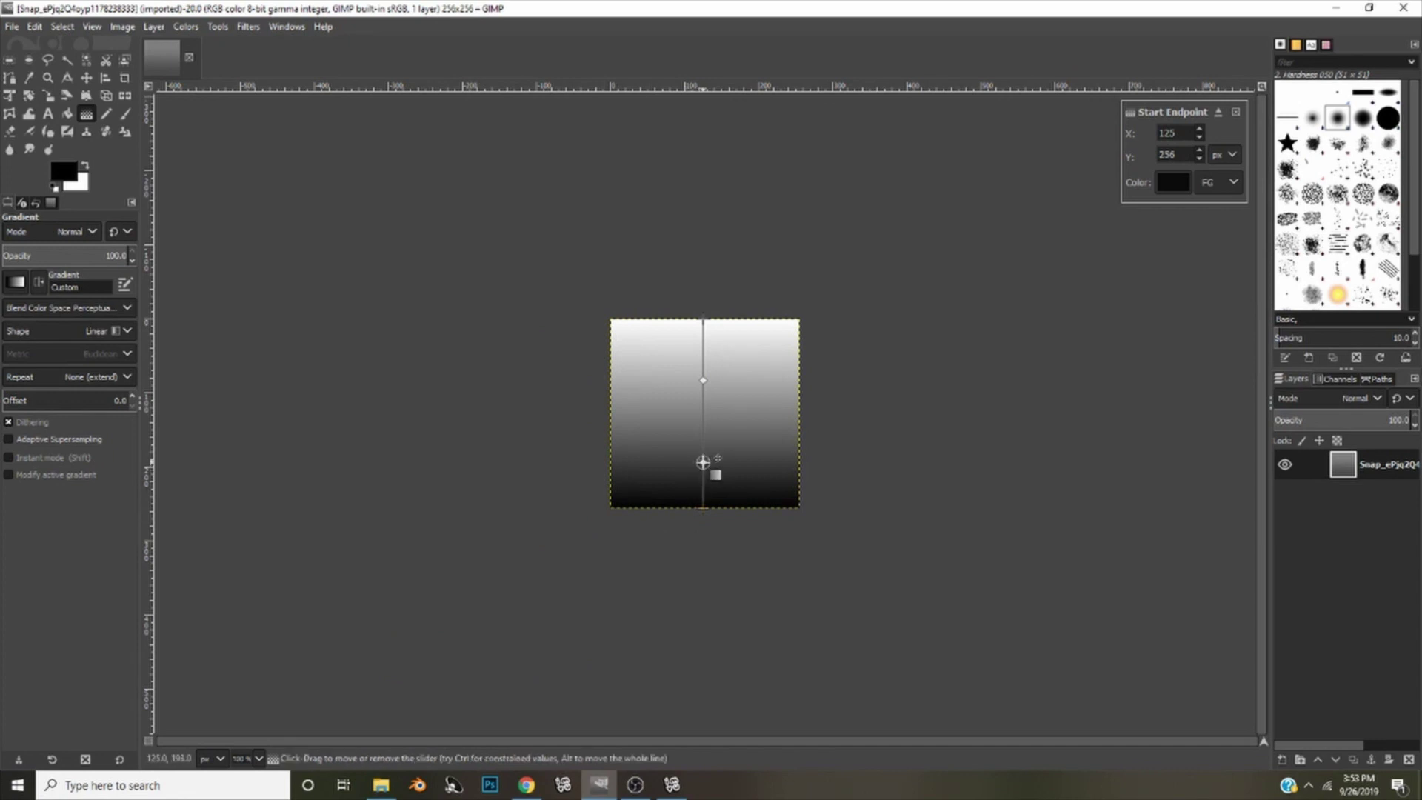
Set the gradient's lower colour stop to position 15.00 and its colour to black (000000)
{"action": "left_click", "coordinate": [703, 462]}
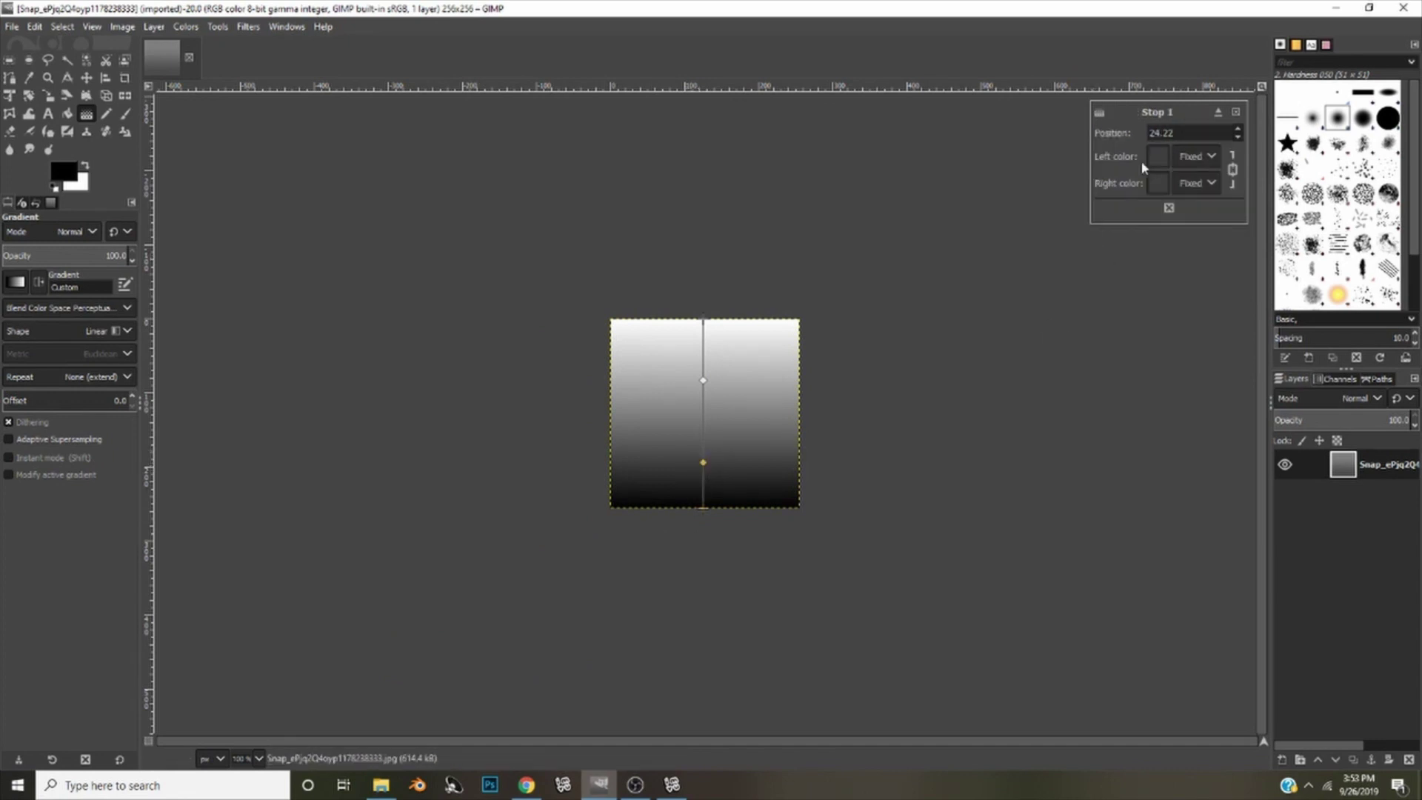
{"action": "left_click_drag", "start_coordinate": [1174, 133], "coordinate": [1119, 135]}
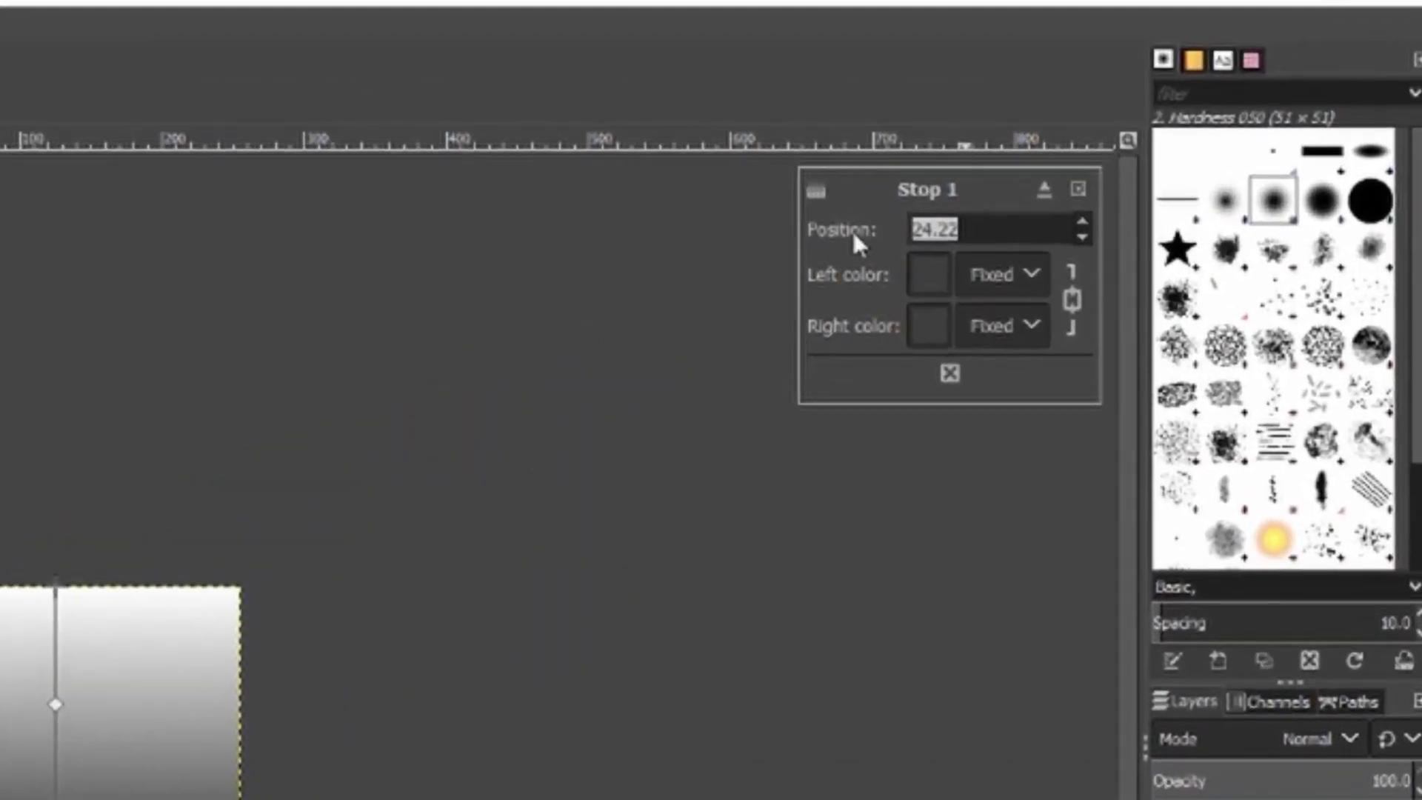
{"action": "type", "text": "15"}
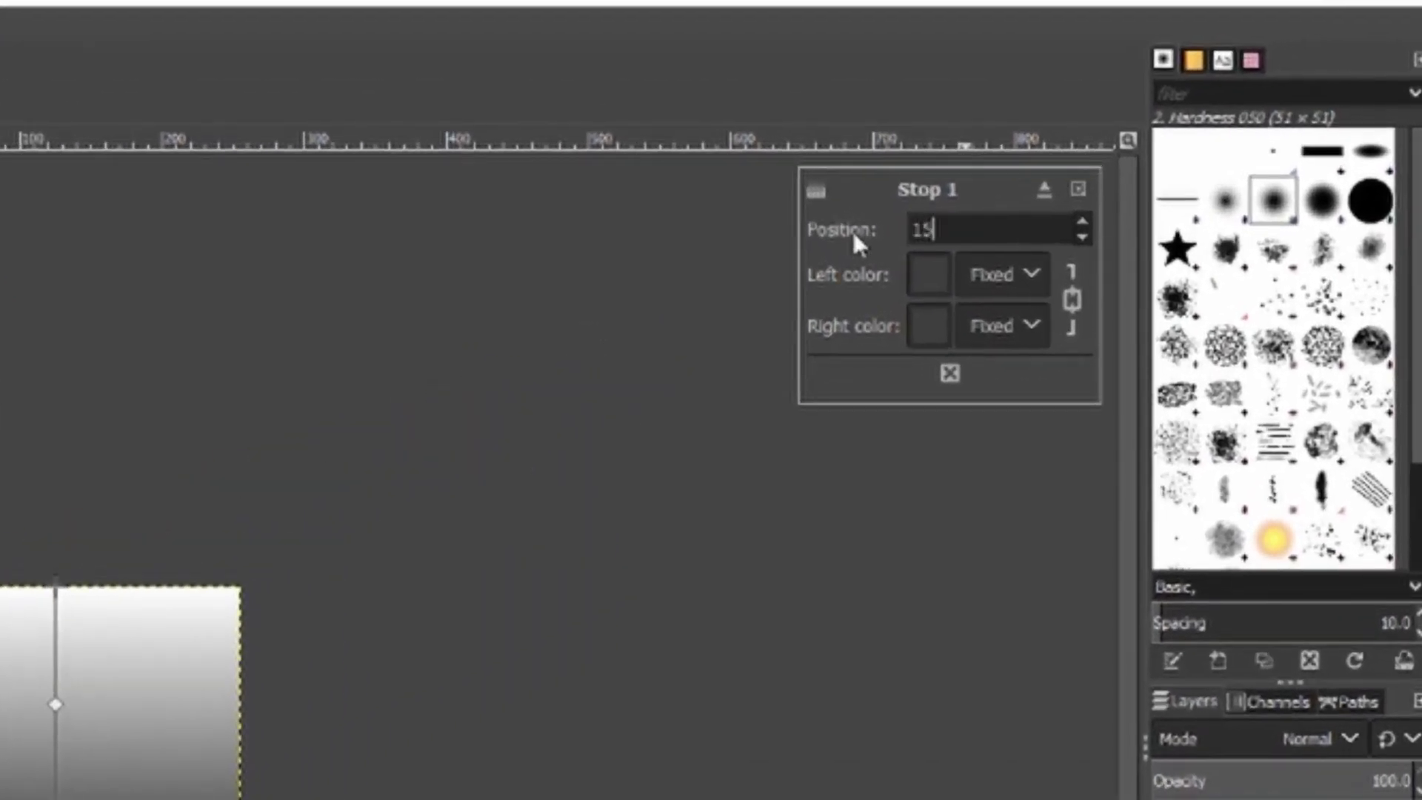
{"action": "type", "text": ".00"}
{"action": "left_click", "coordinate": [927, 286]}
{"action": "left_click_drag", "start_coordinate": [695, 435], "coordinate": [659, 460]}
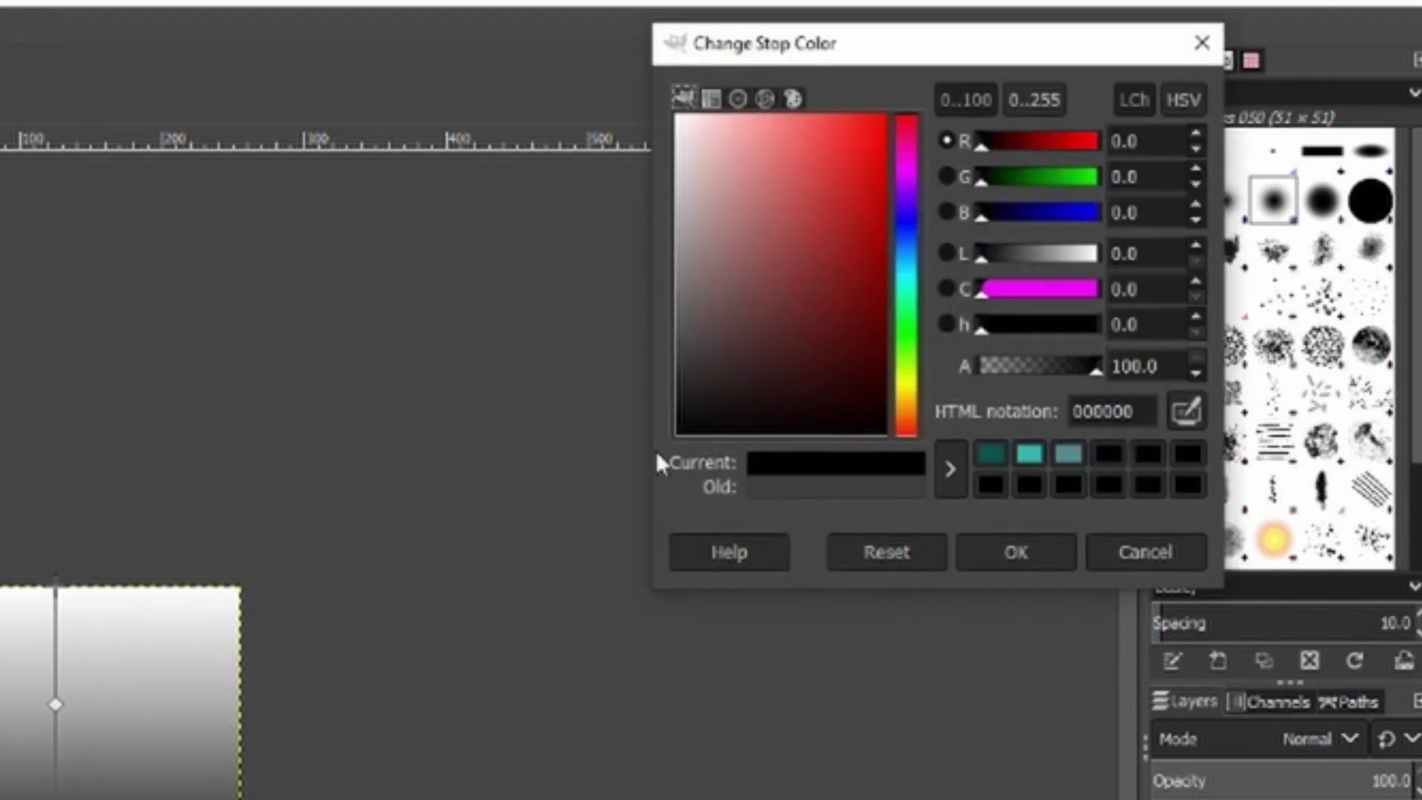
{"action": "left_click", "coordinate": [1017, 556]}
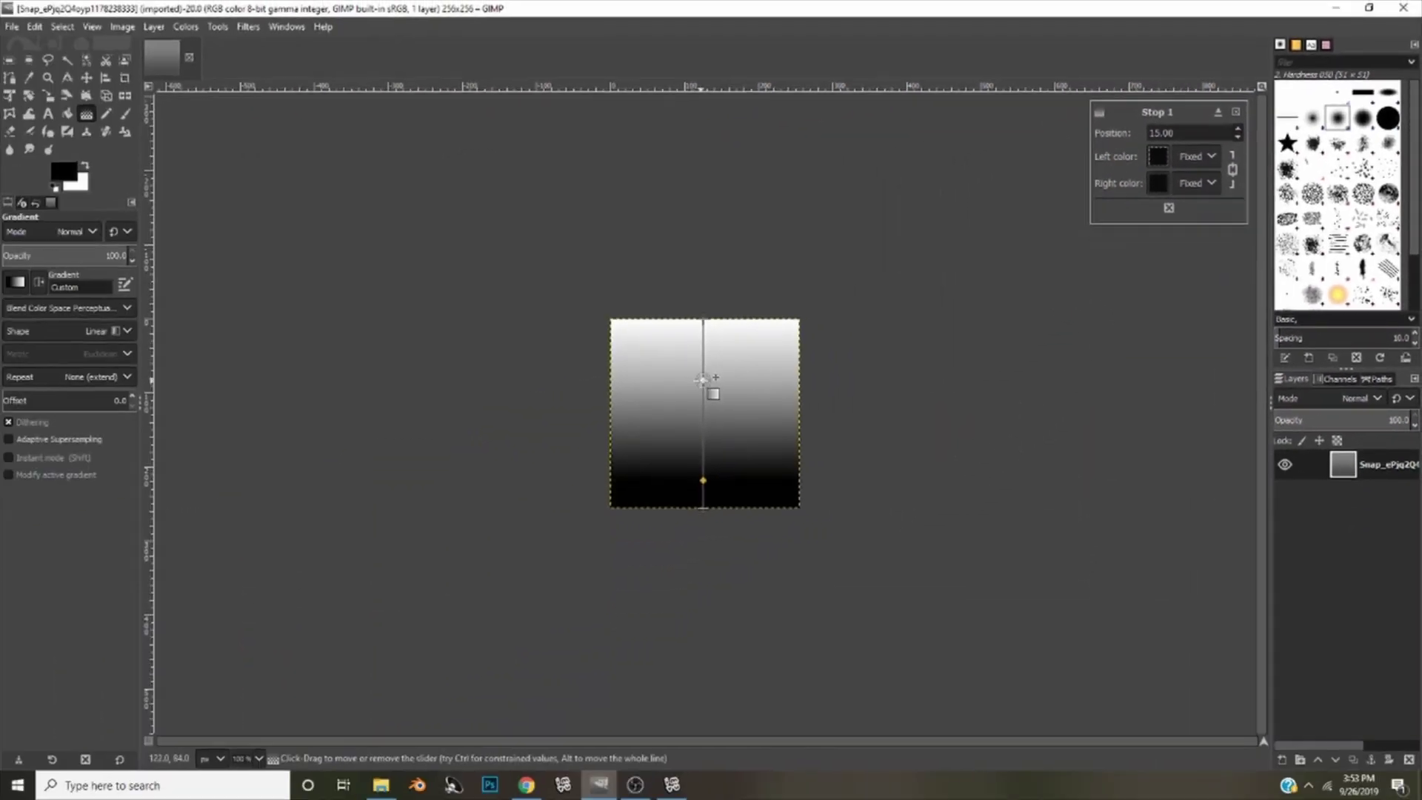
Set the gradient's upper colour stop to position 74.00 and its colour to white (ffffff), and apply the gradient
{"action": "left_click", "coordinate": [701, 379]}
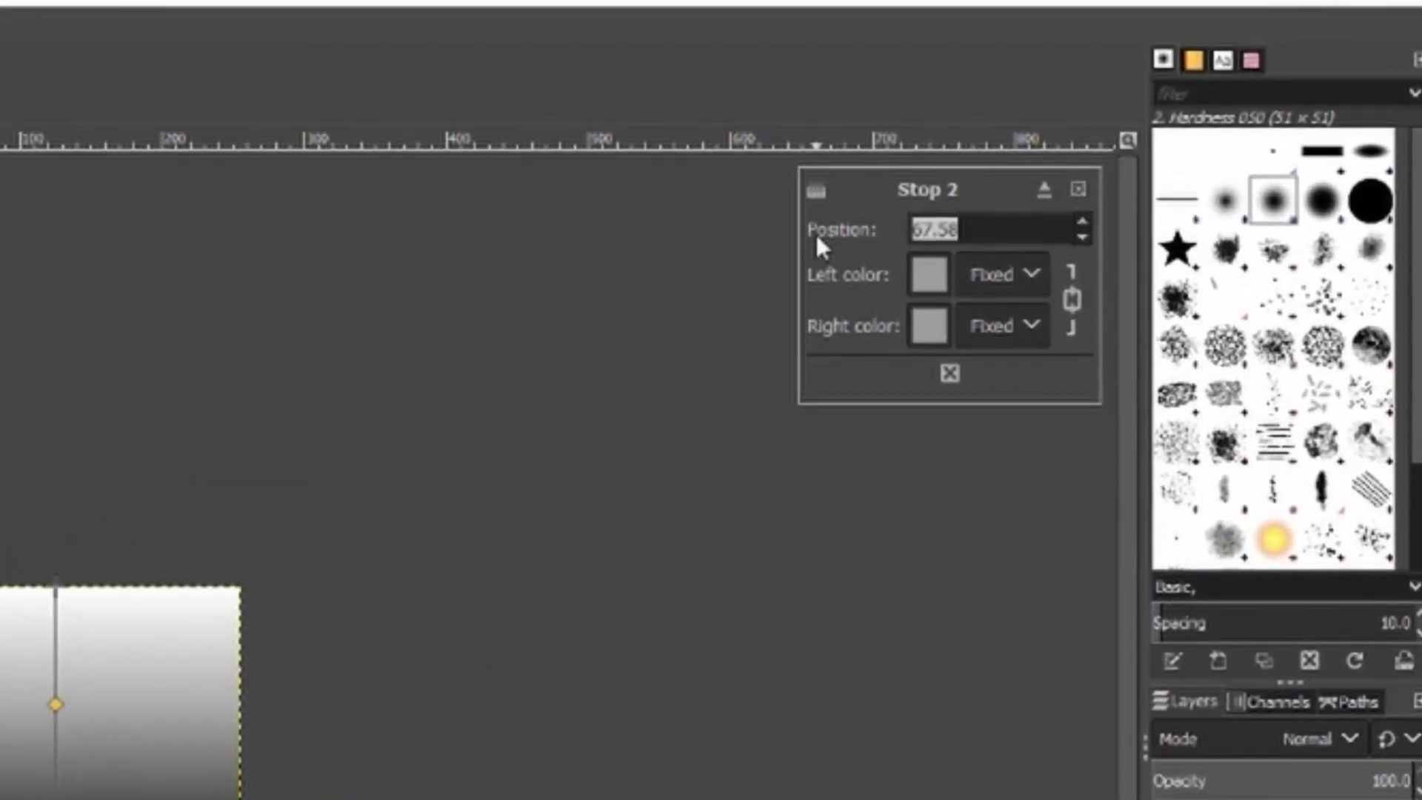
{"action": "type", "text": "74.00"}
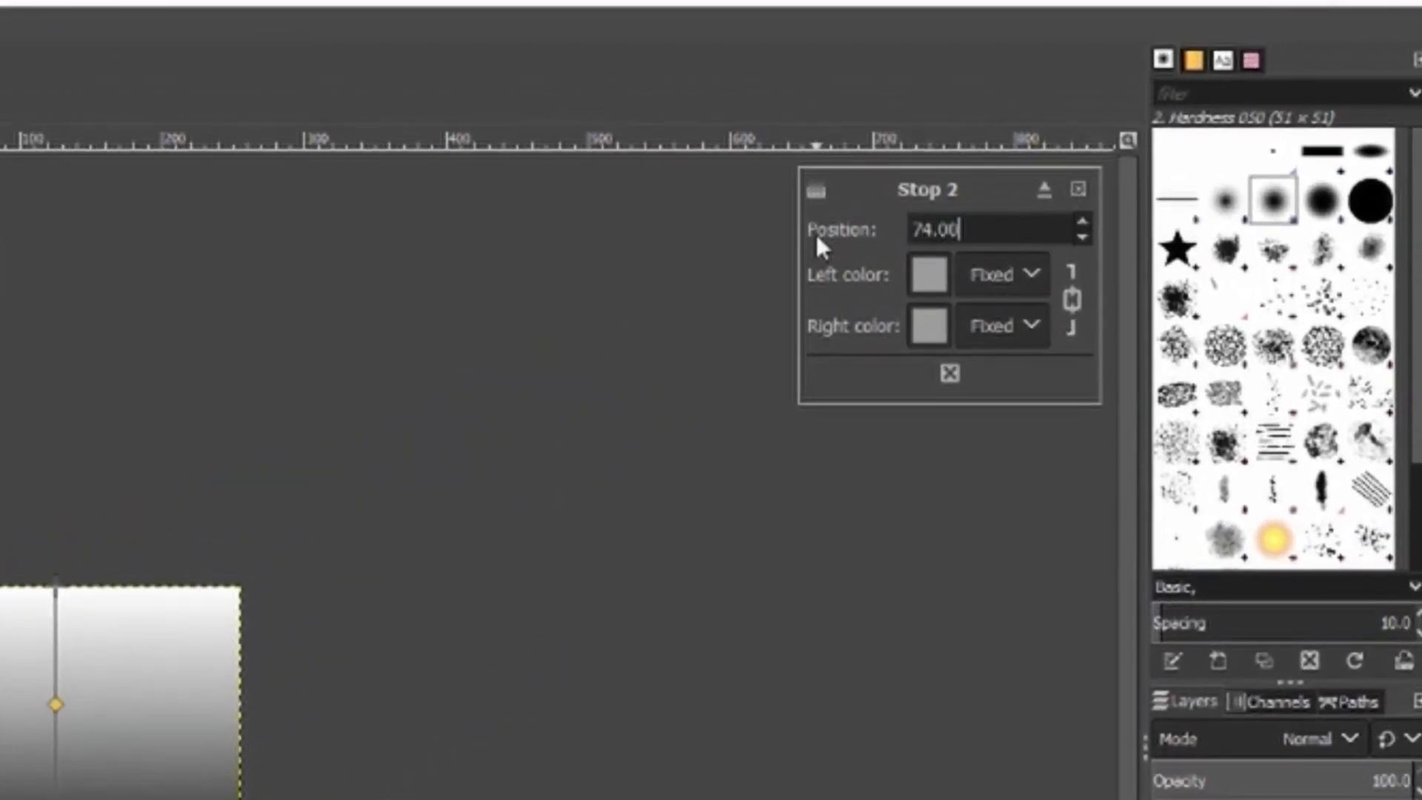
{"action": "left_click", "coordinate": [927, 273]}
{"action": "left_click_drag", "start_coordinate": [684, 135], "coordinate": [669, 102]}
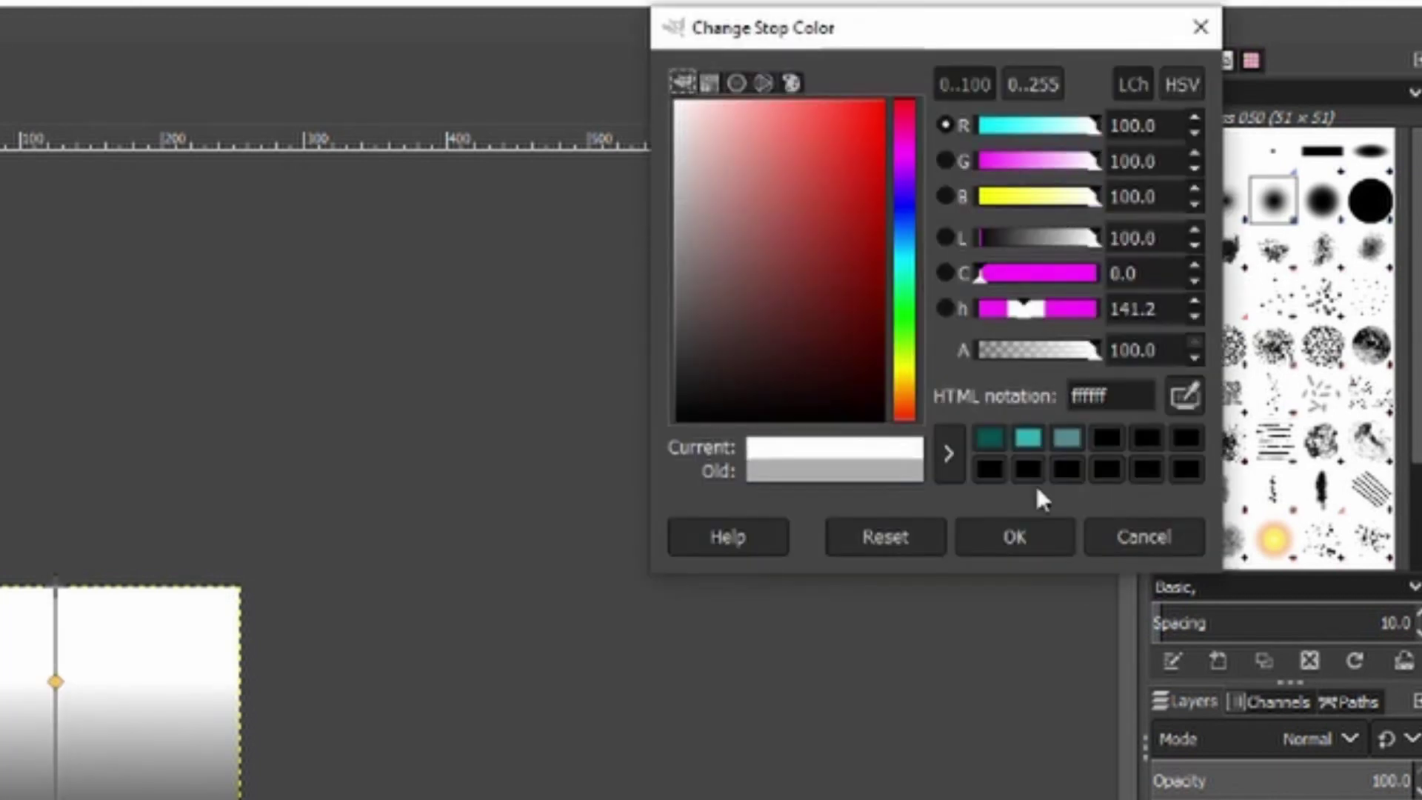
{"action": "left_click", "coordinate": [1013, 539]}
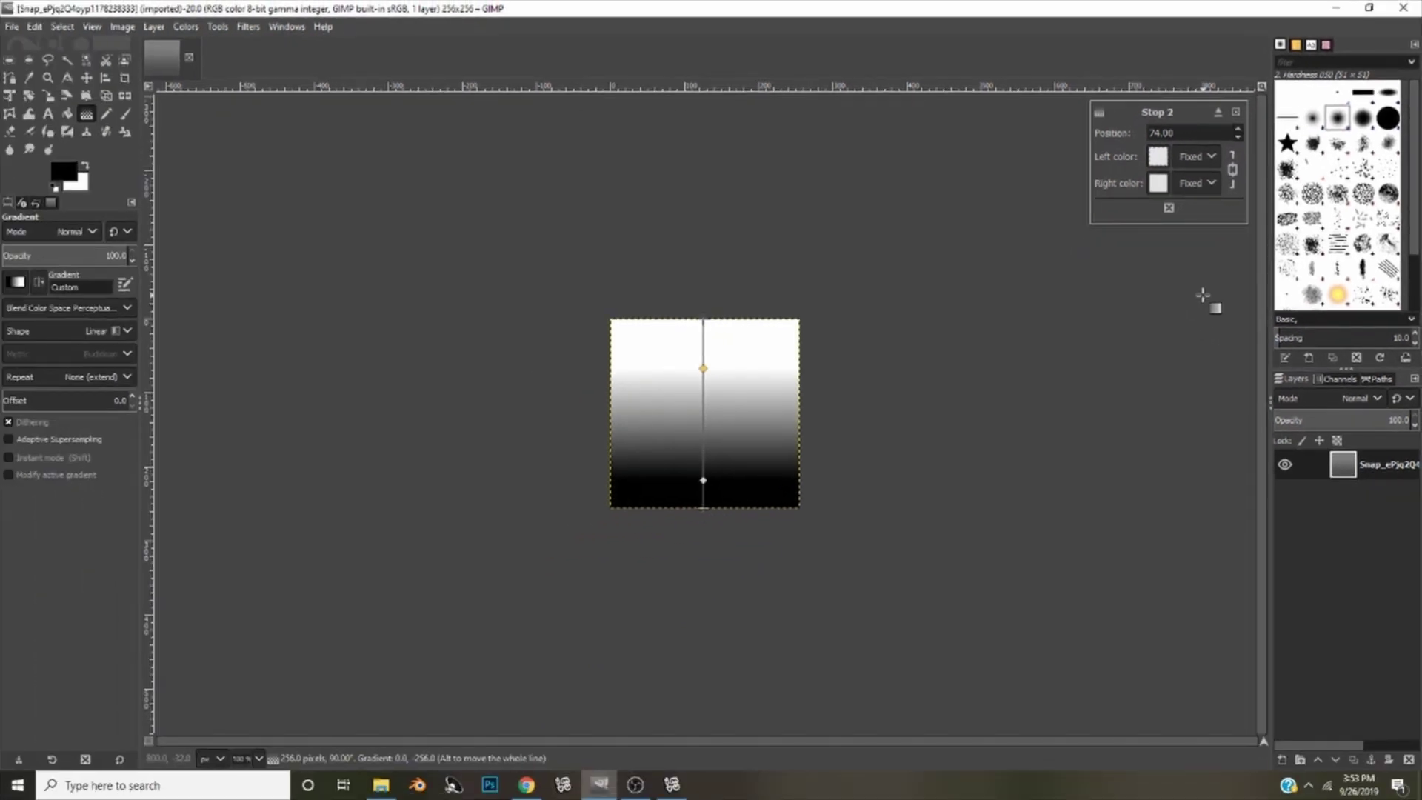
{"action": "left_click", "coordinate": [703, 319]}
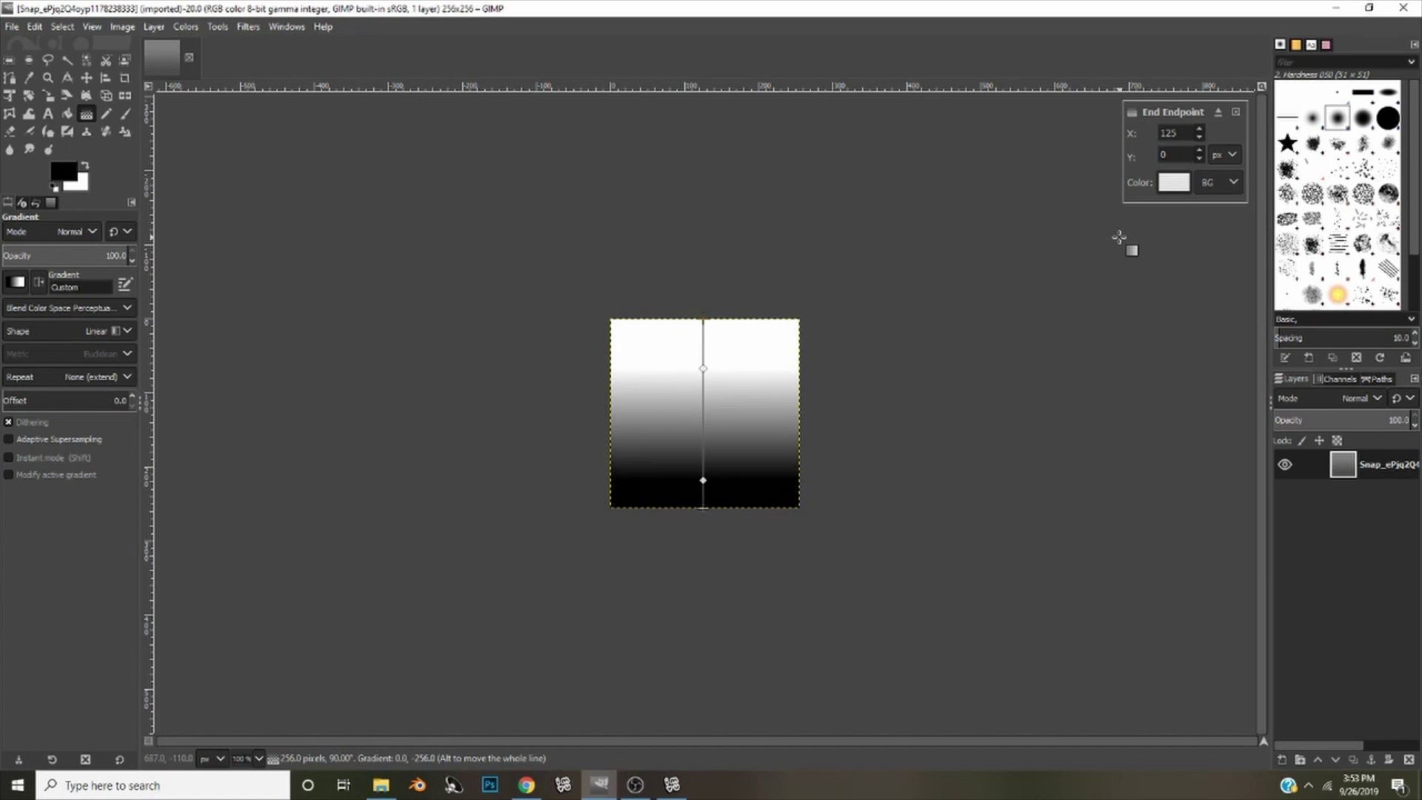
{"action": "key", "text": "Return"}
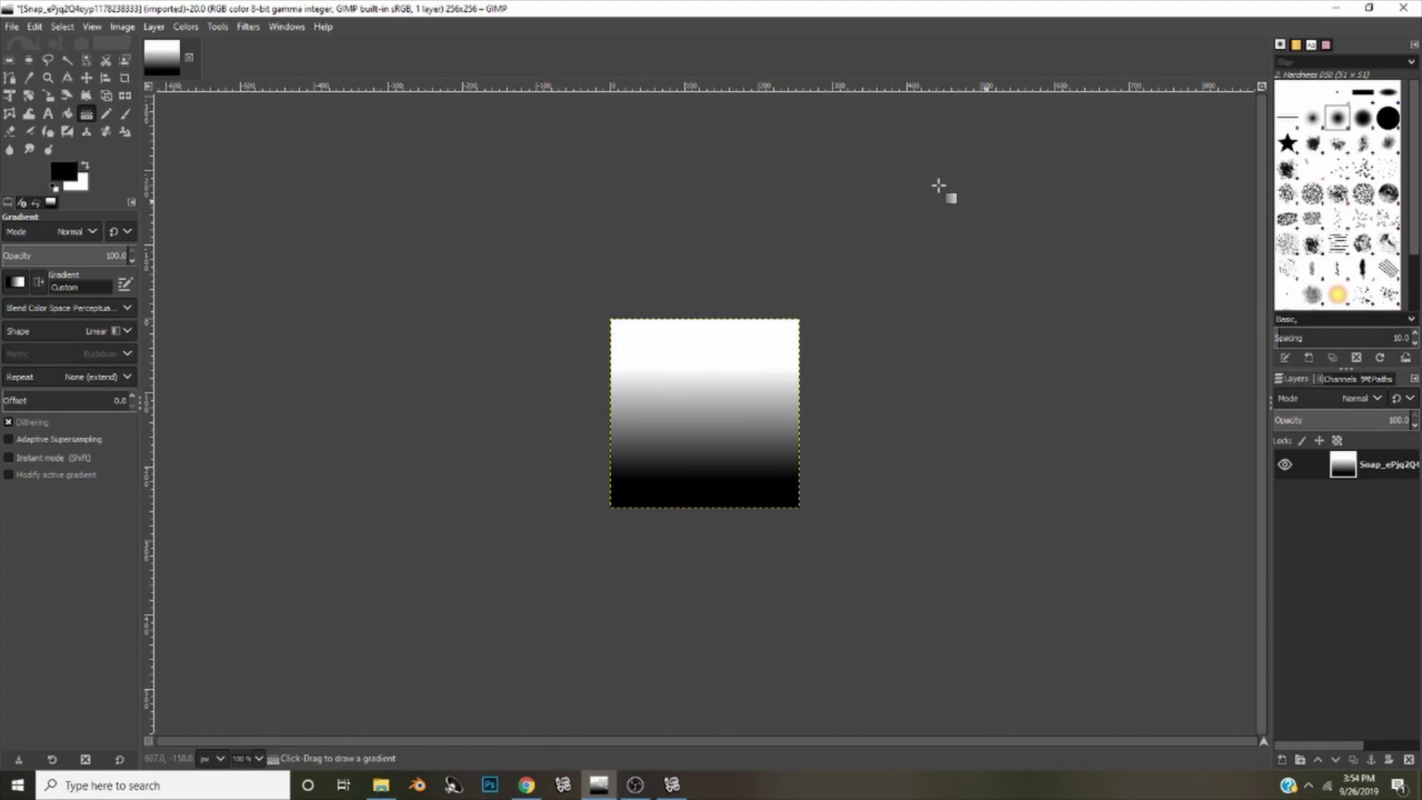
Export the gradient texture as the JPEG image LenseOpacity.jpg in the GIMP folder, keeping the offered export settings
{"action": "left_click", "coordinate": [11, 28]}
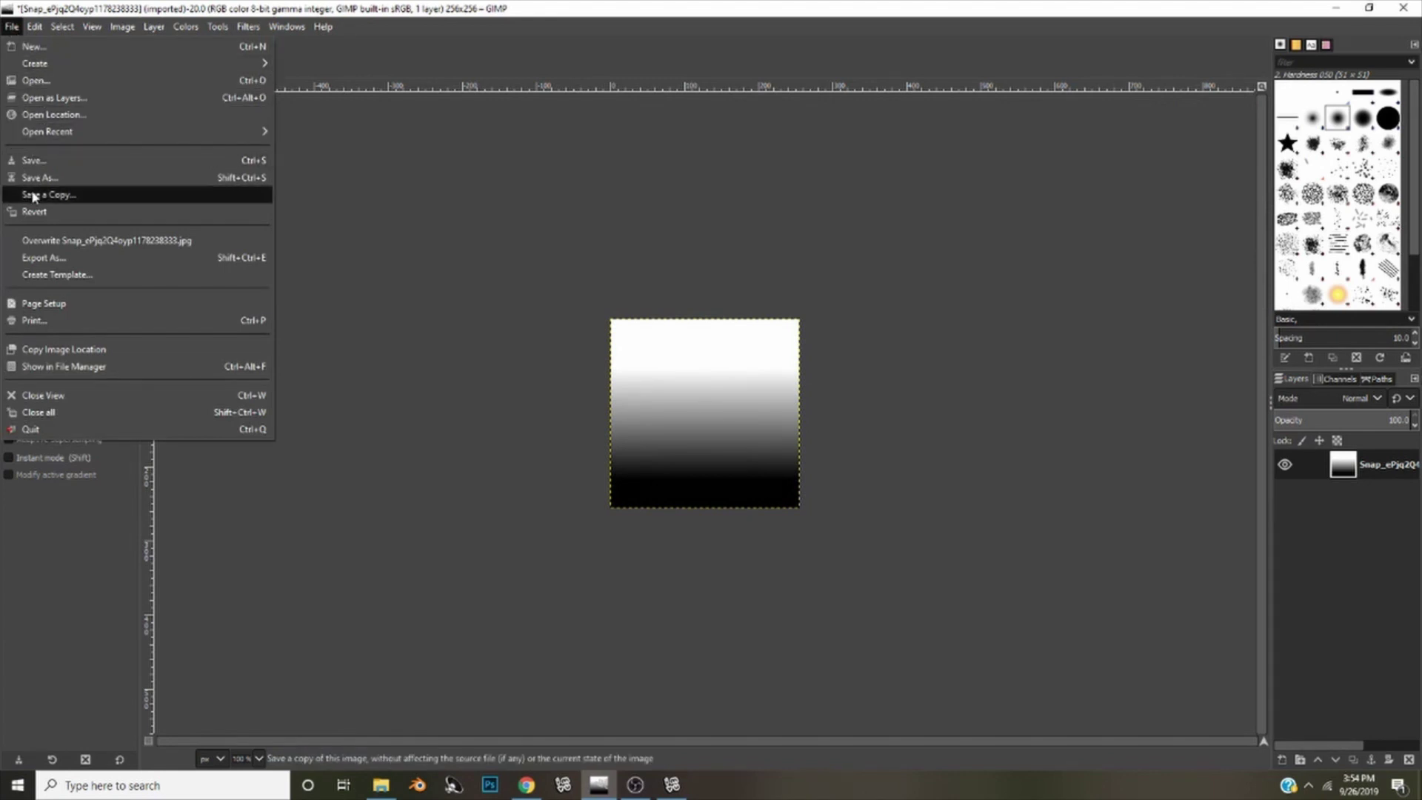
{"action": "left_click", "coordinate": [59, 258]}
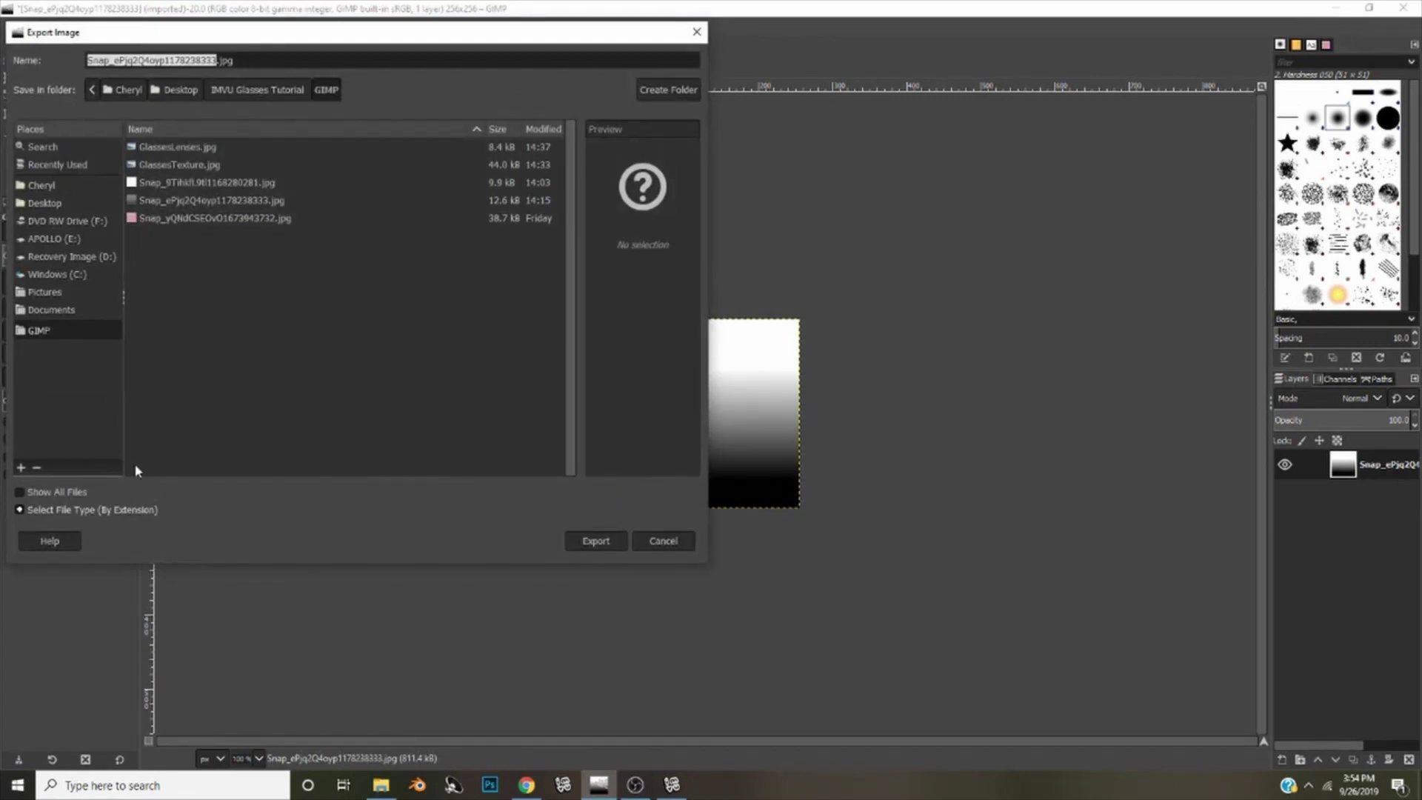
{"action": "left_click", "coordinate": [89, 511]}
{"action": "scroll", "coordinate": [109, 459], "scroll_direction": "down", "scroll_amount": 5}
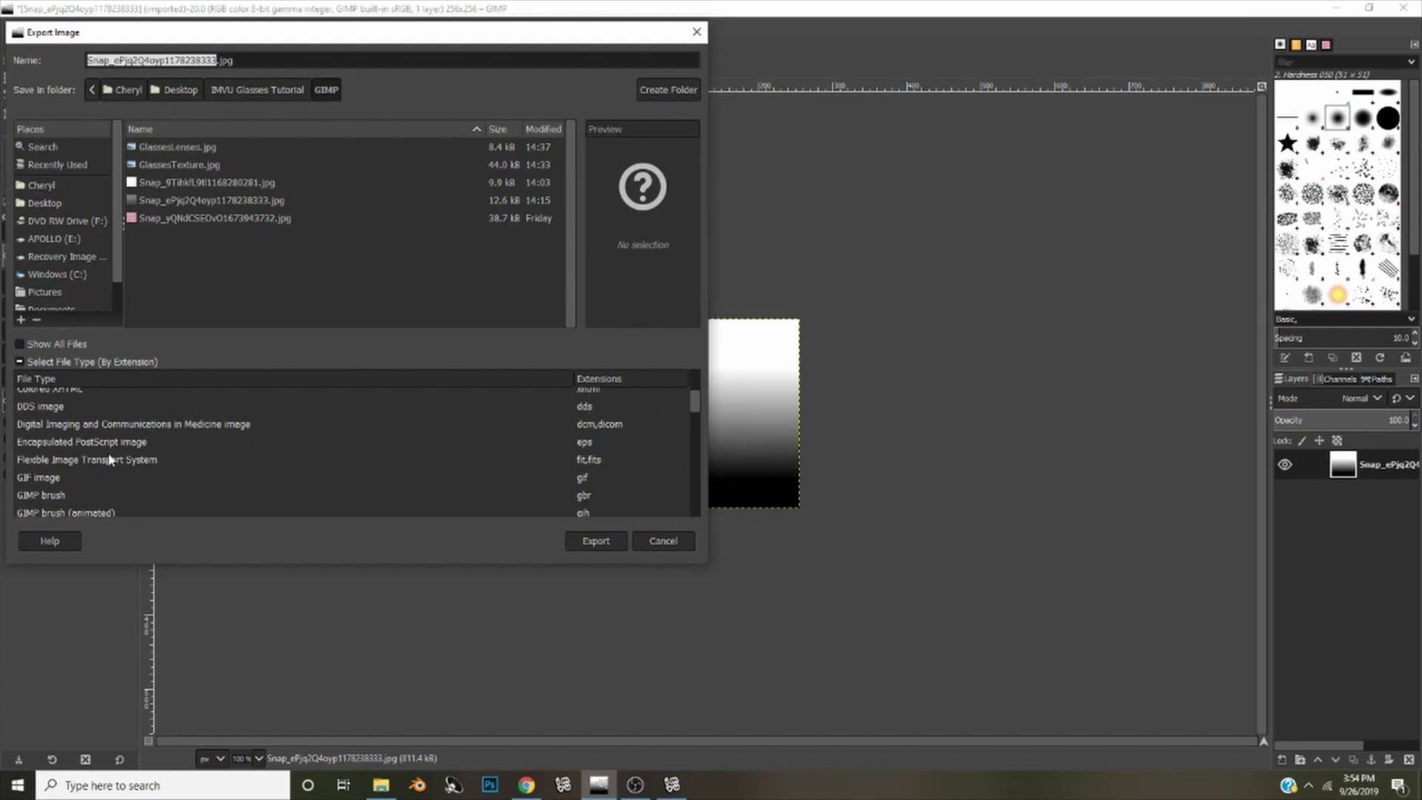
{"action": "left_click", "coordinate": [45, 488]}
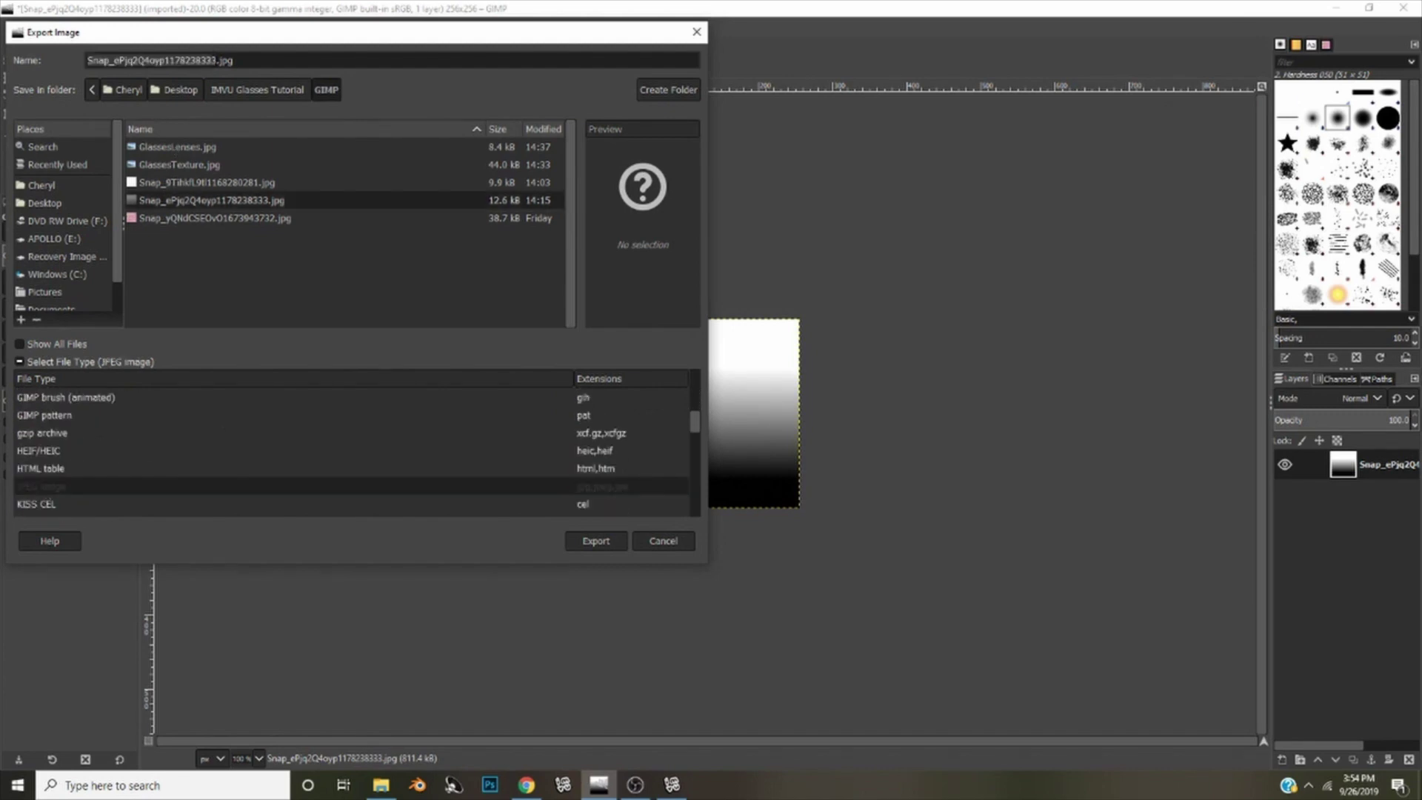
{"action": "left_click", "coordinate": [215, 60]}
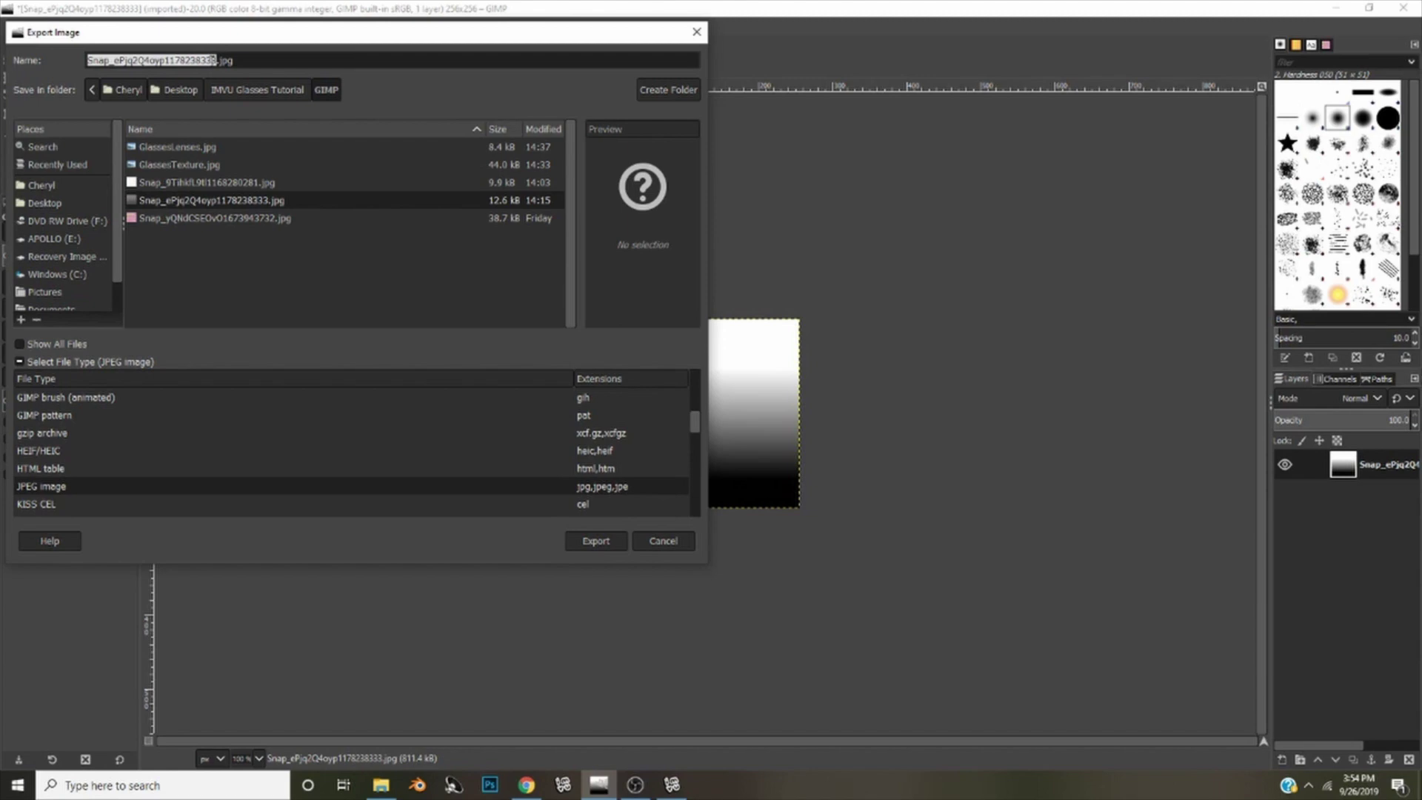
{"action": "type", "text": "LenseOpacity"}
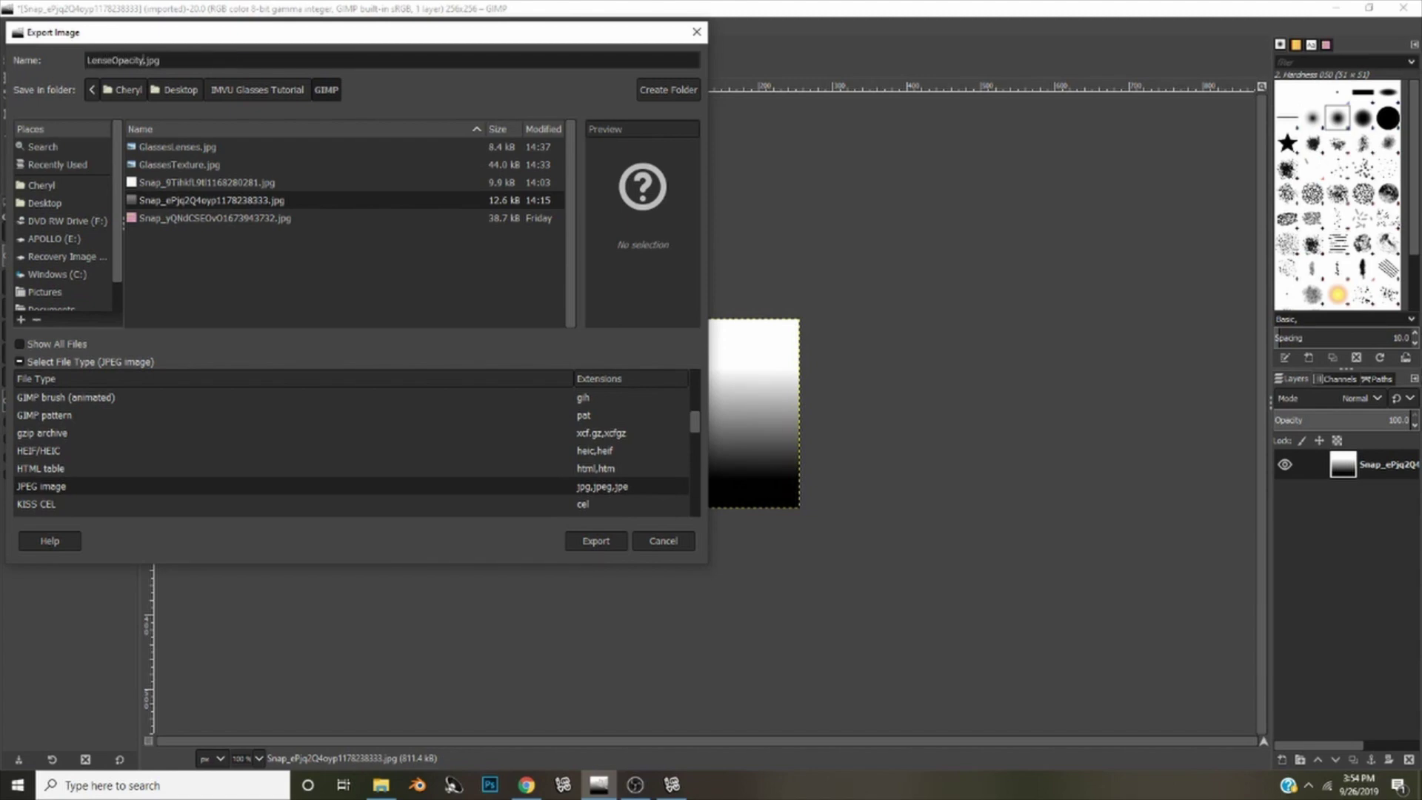
{"action": "left_click", "coordinate": [590, 542]}
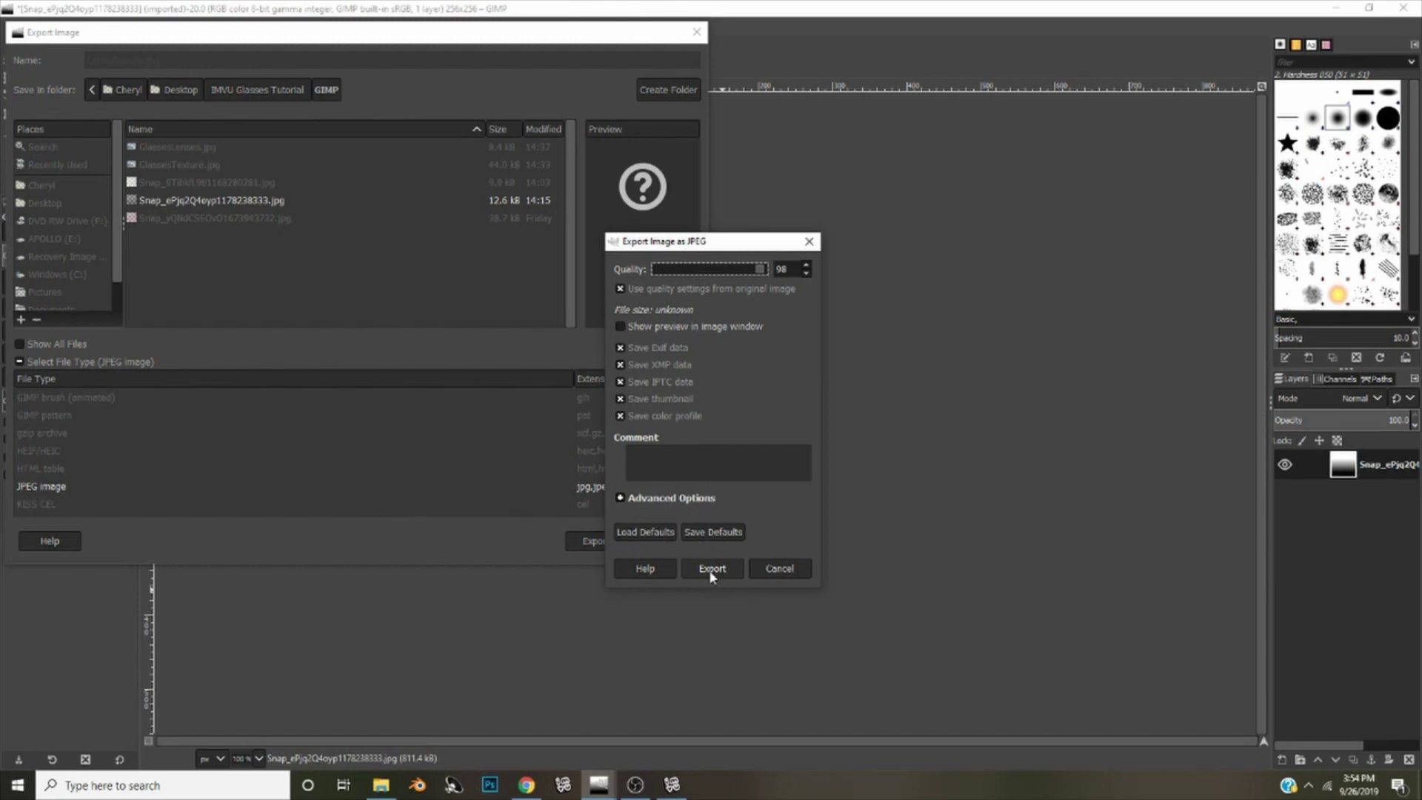
{"action": "left_click", "coordinate": [709, 568]}
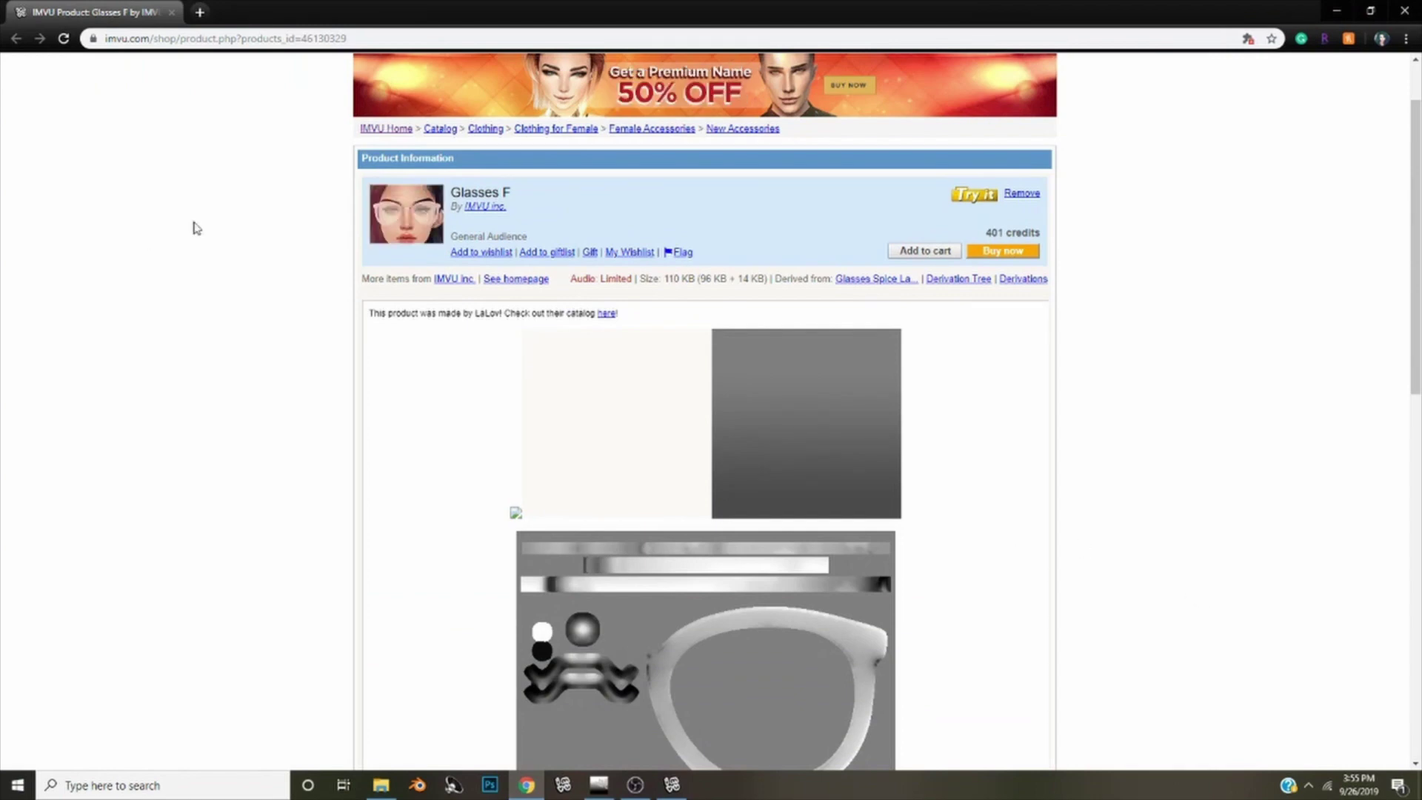
On the Glasses F product page in Chrome, copy the product ID 46130329 shown in red under Creator Tools
{"action": "left_click_drag", "start_coordinate": [345, 37], "coordinate": [299, 38]}
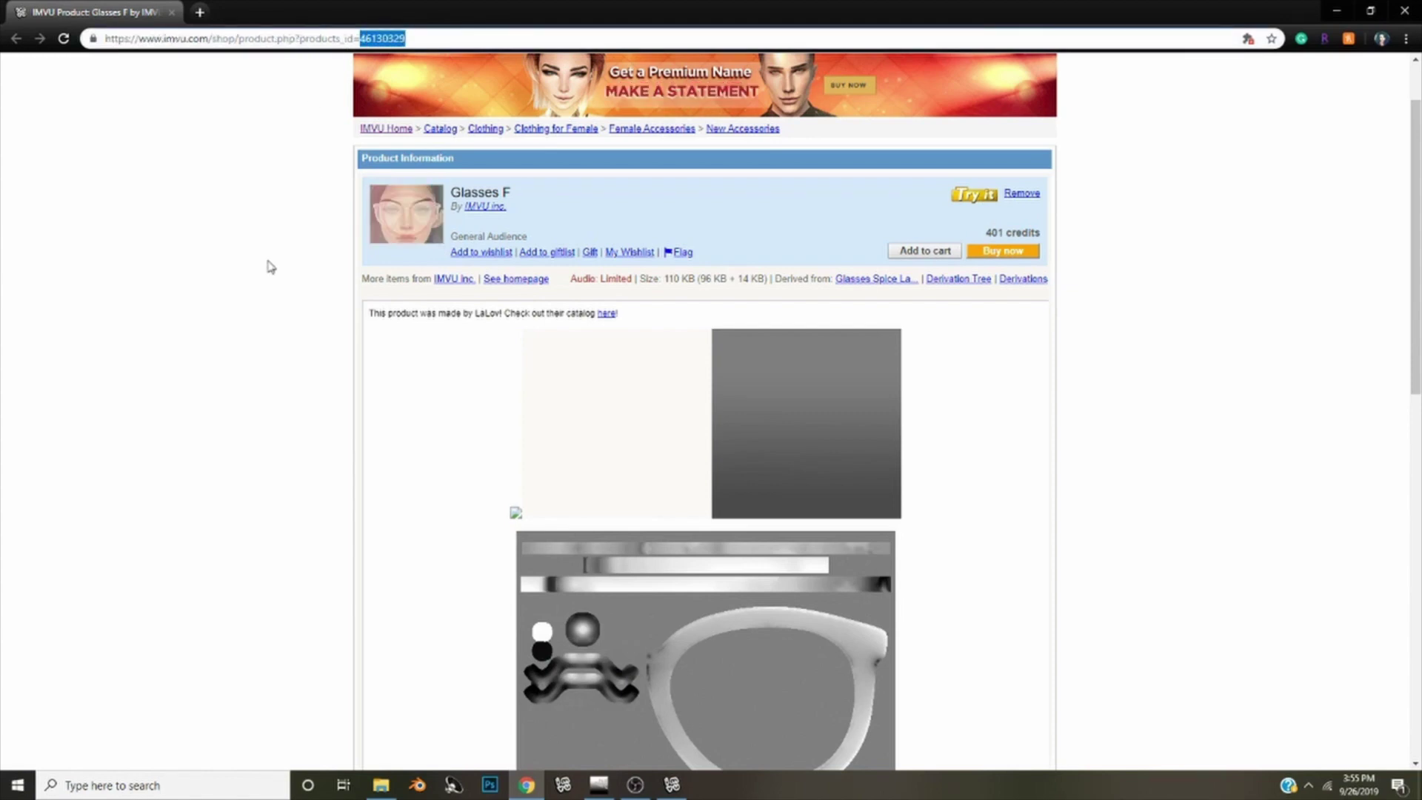
{"action": "scroll", "coordinate": [268, 270], "scroll_direction": "down", "scroll_amount": 10}
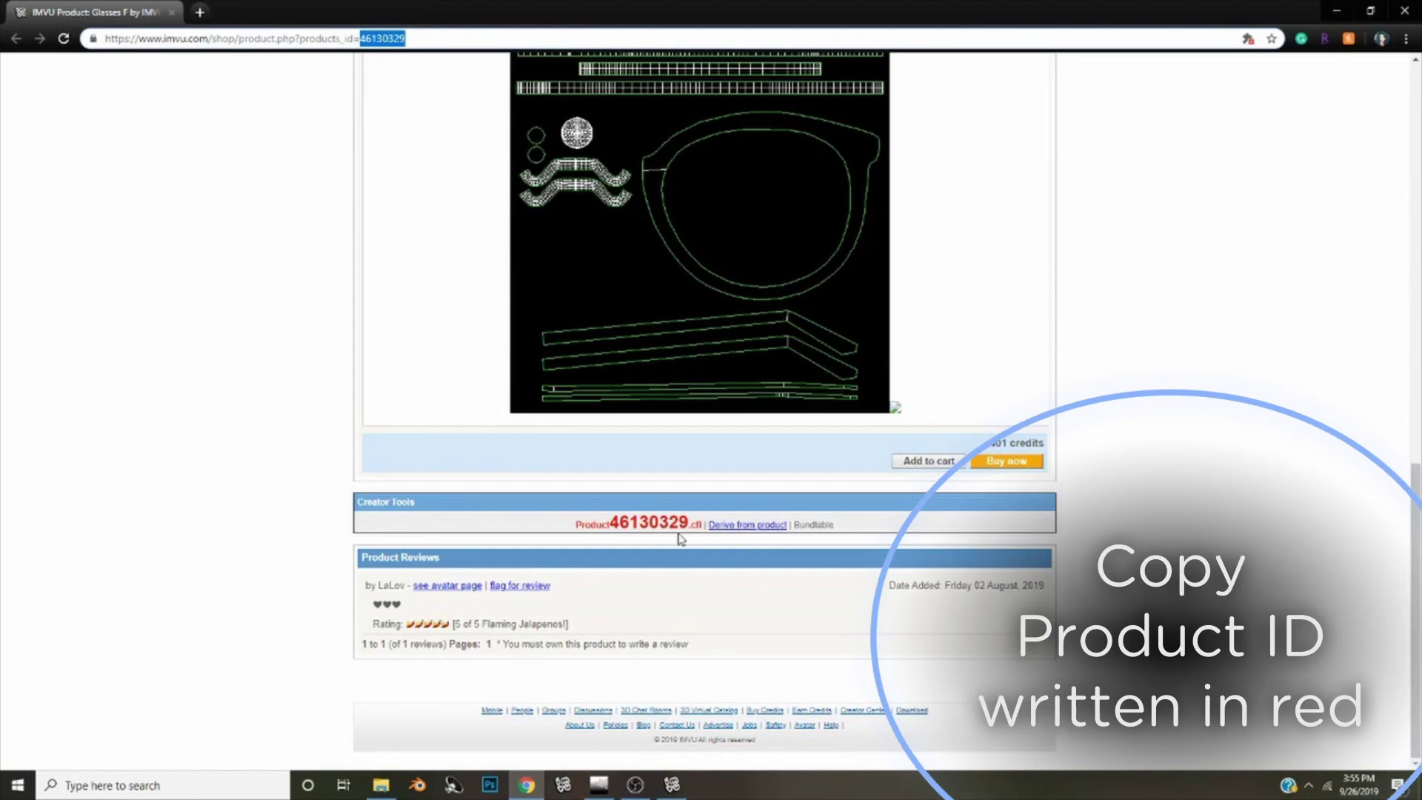
{"action": "left_click_drag", "start_coordinate": [691, 523], "coordinate": [613, 528]}
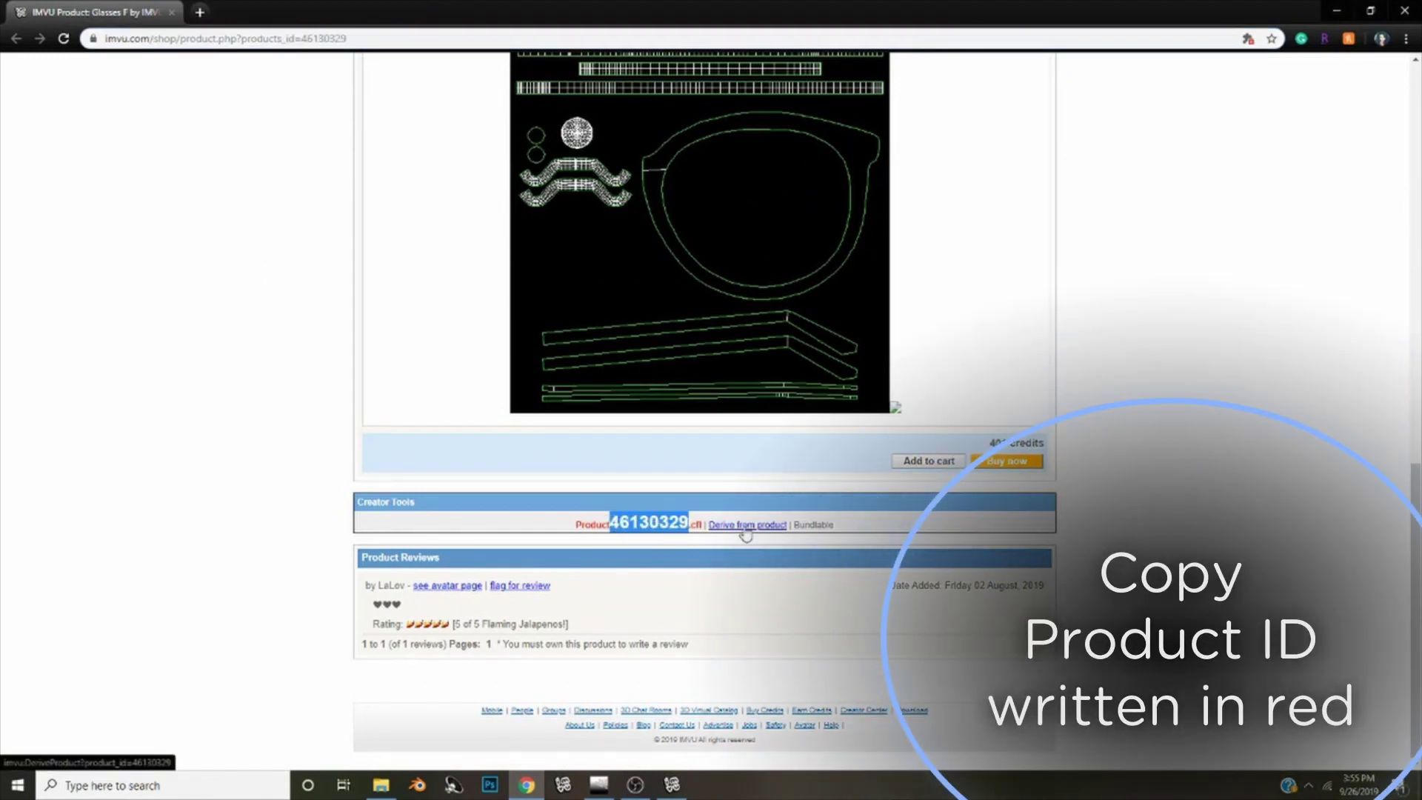
{"action": "right_click", "coordinate": [643, 526]}
{"action": "left_click", "coordinate": [670, 539]}
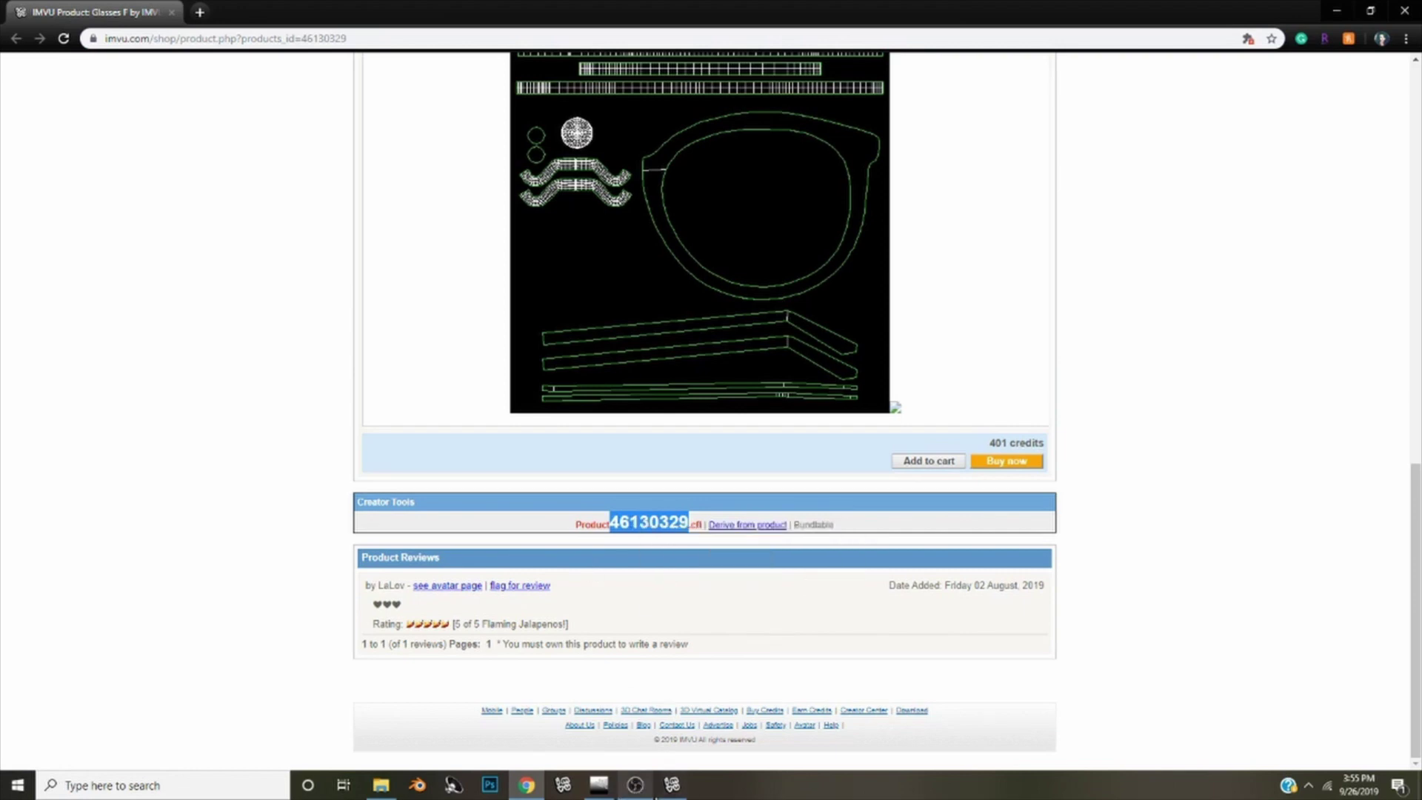
Switch to the IMVU client, look through the home pages for the Create option, and show The Creator Program page
{"action": "left_click", "coordinate": [671, 785]}
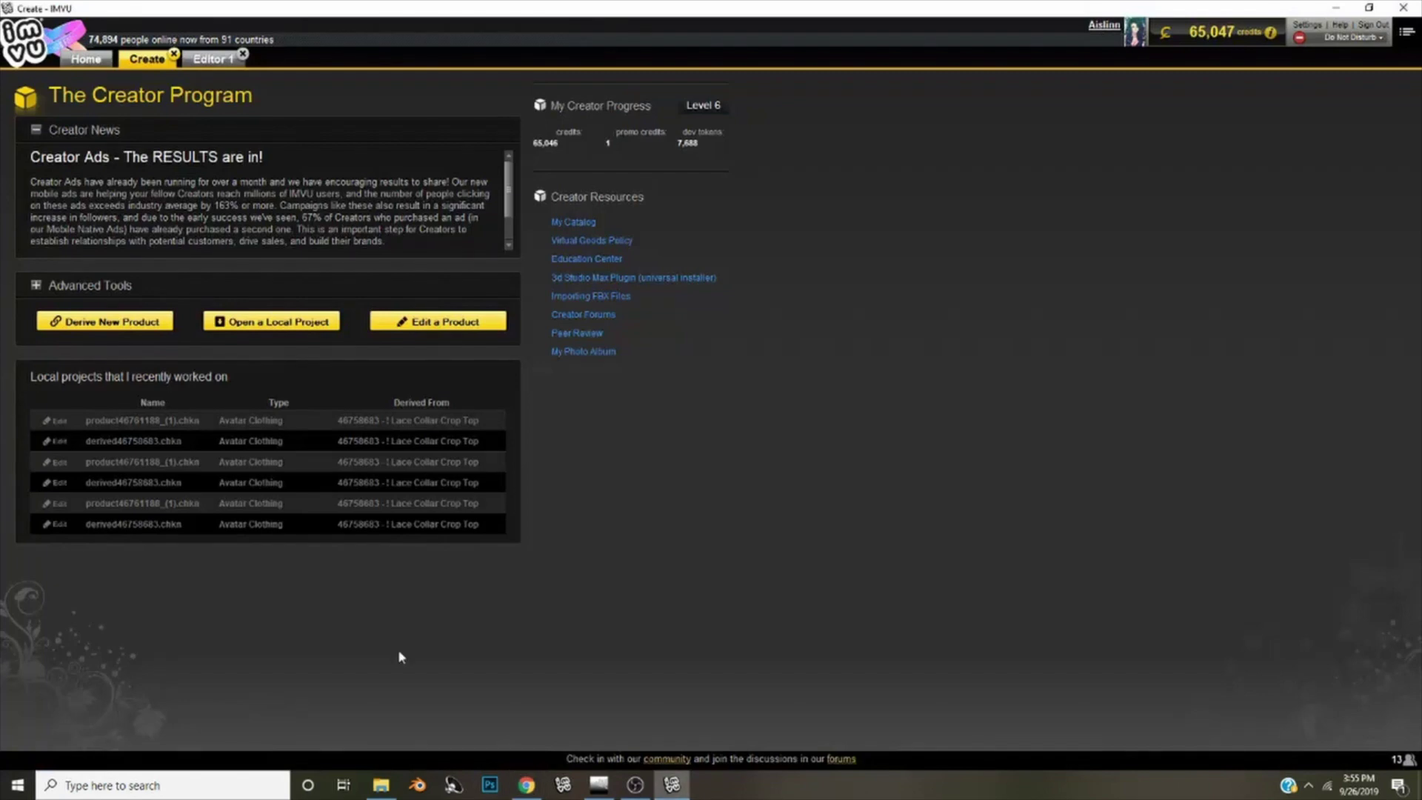
{"action": "left_click", "coordinate": [85, 59]}
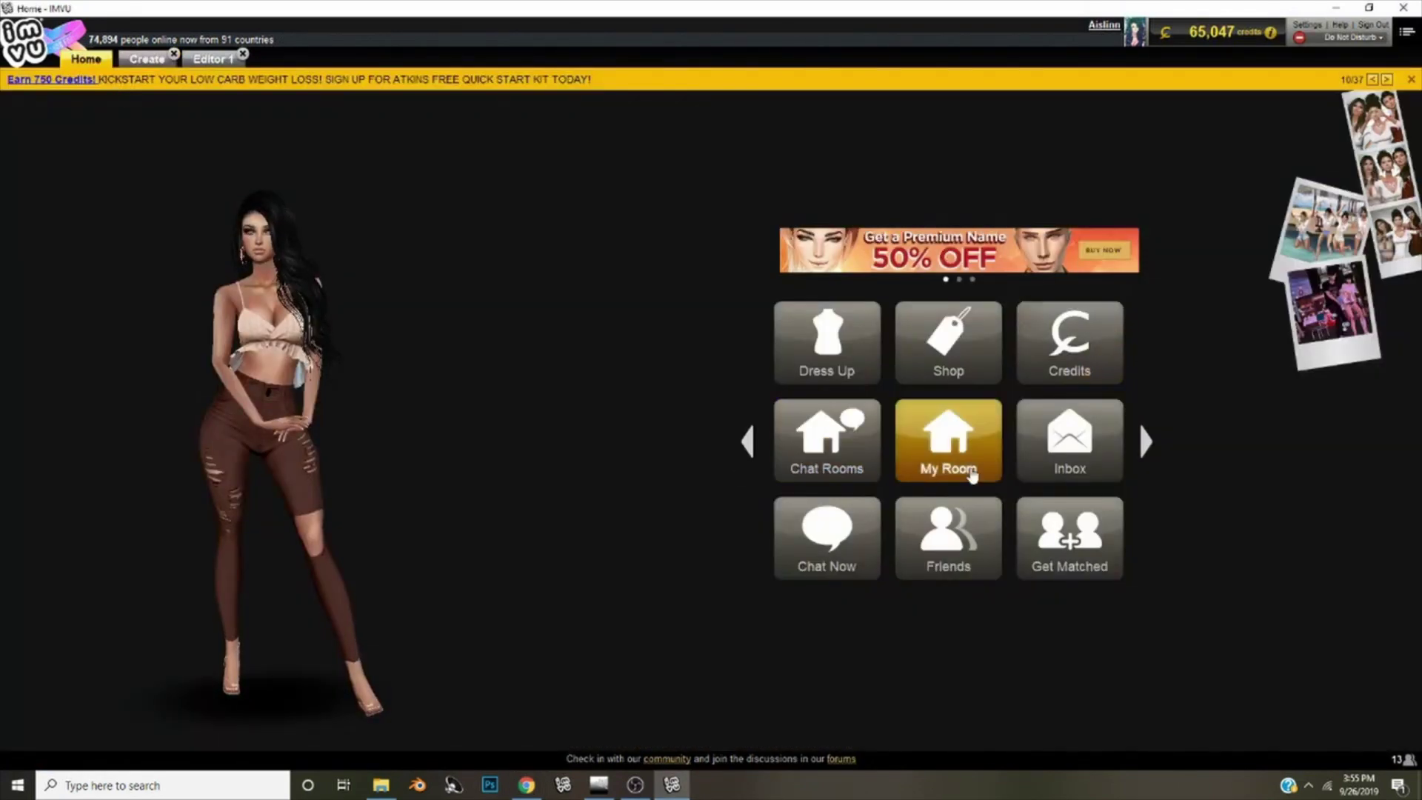
{"action": "left_click", "coordinate": [1145, 442]}
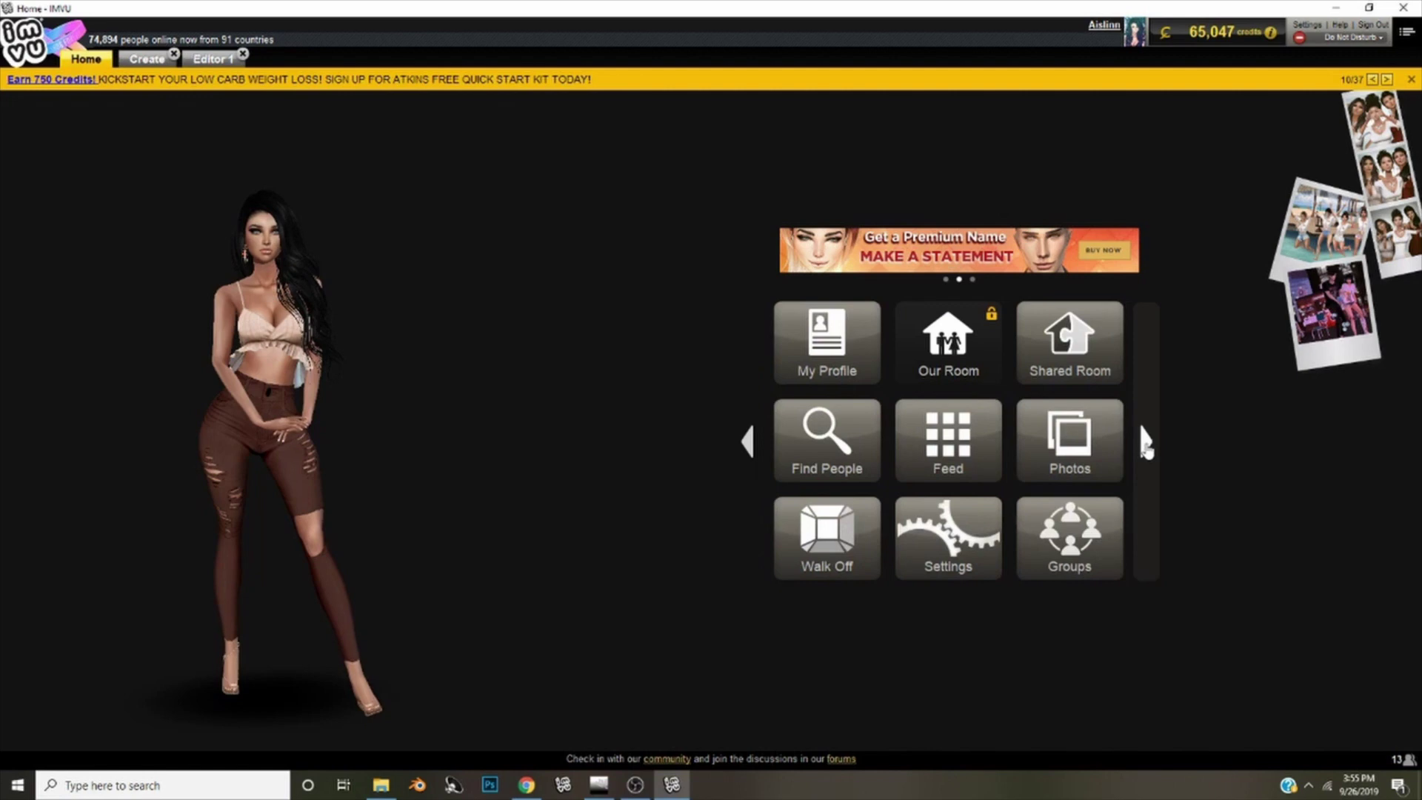
{"action": "left_click", "coordinate": [1146, 442]}
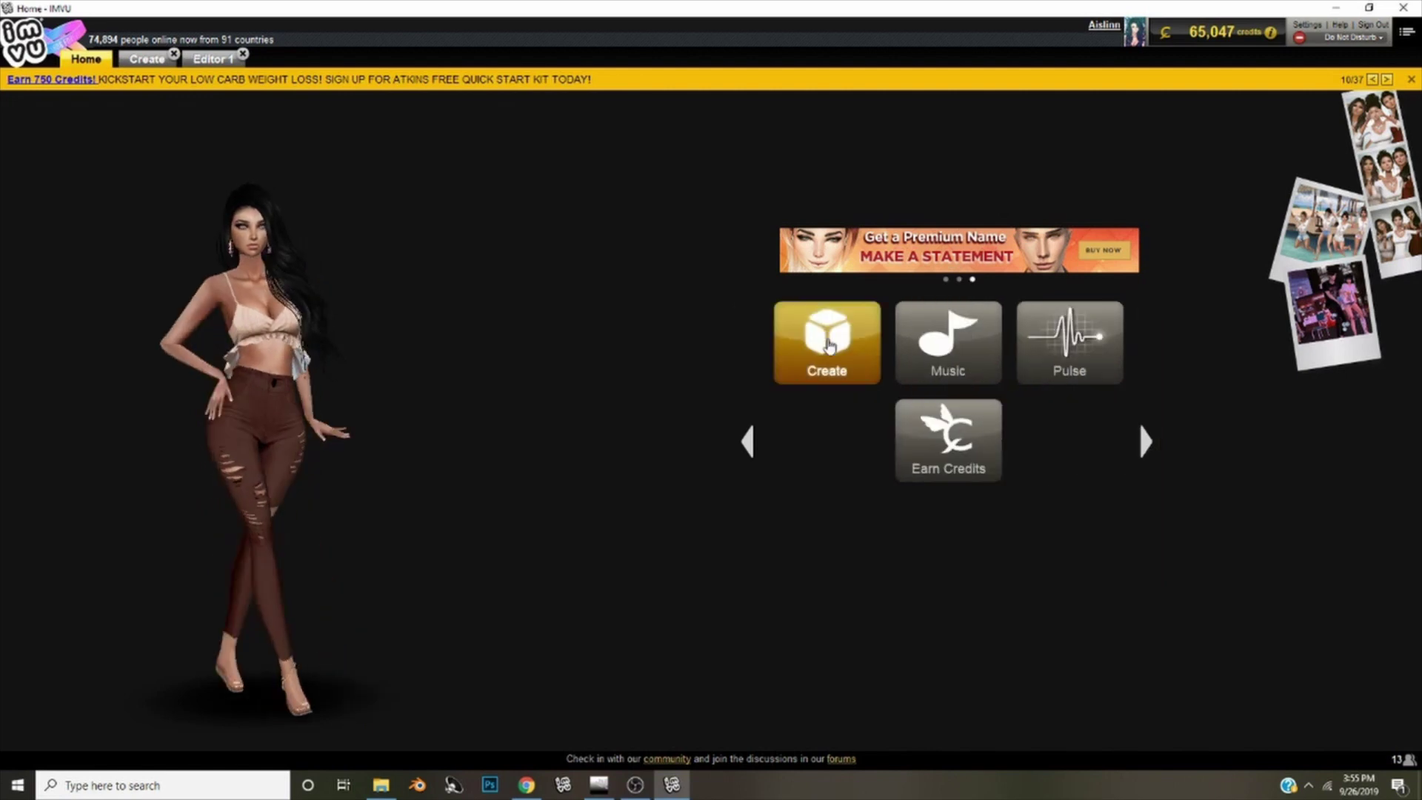
{"action": "left_click", "coordinate": [142, 59]}
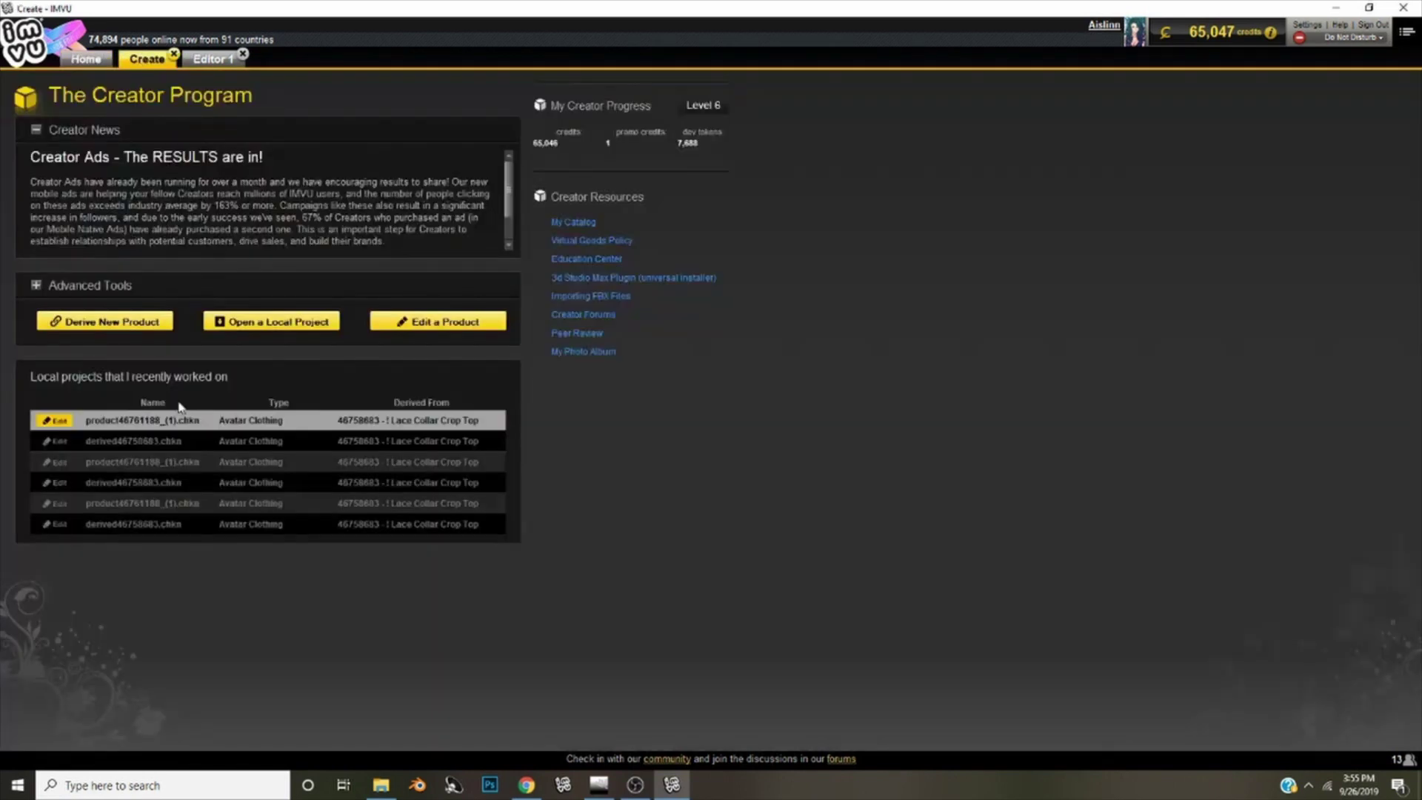
Enter the copied product ID 46130329 for deriving a new 3D product, and close the dialog without deriving it
{"action": "left_click", "coordinate": [133, 326]}
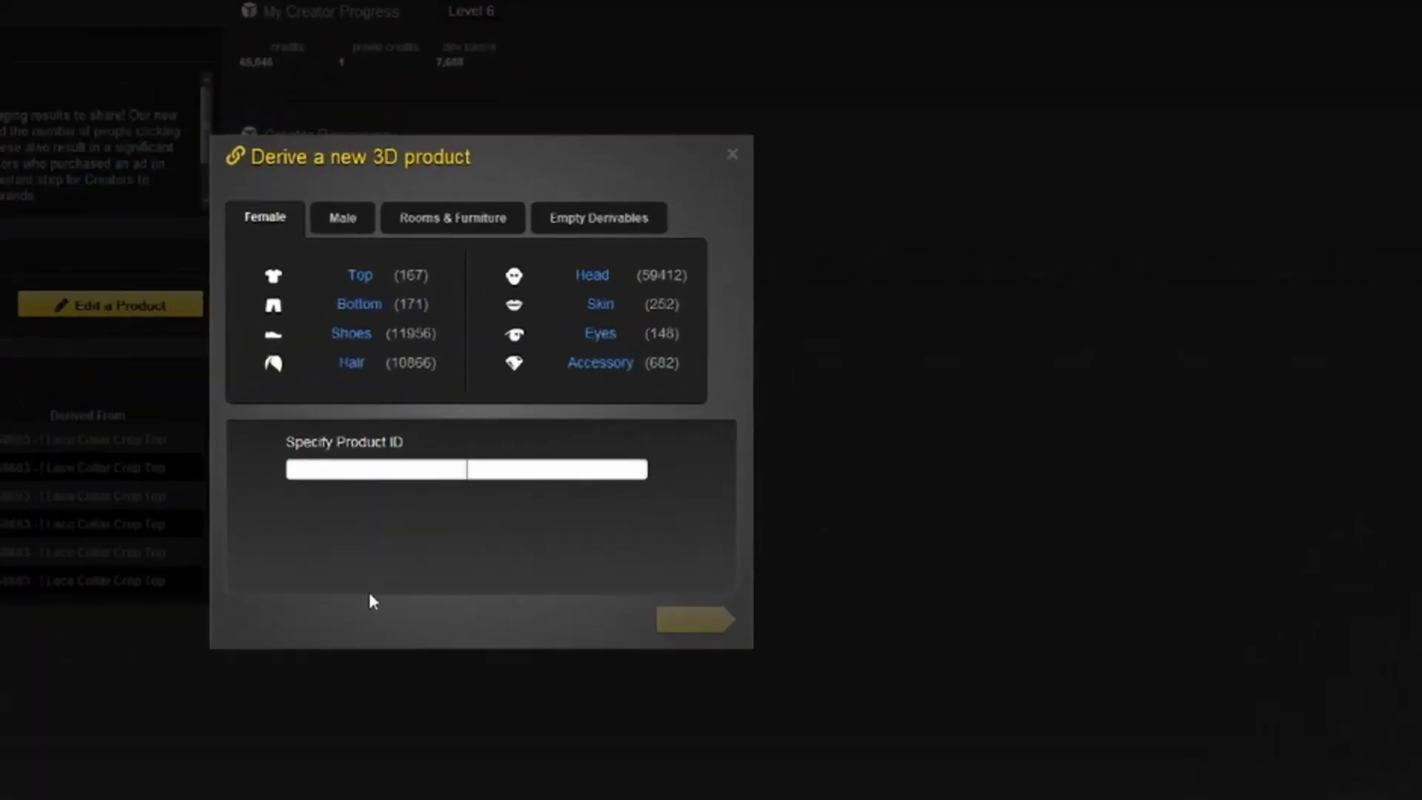
{"action": "key", "text": "ctrl+v"}
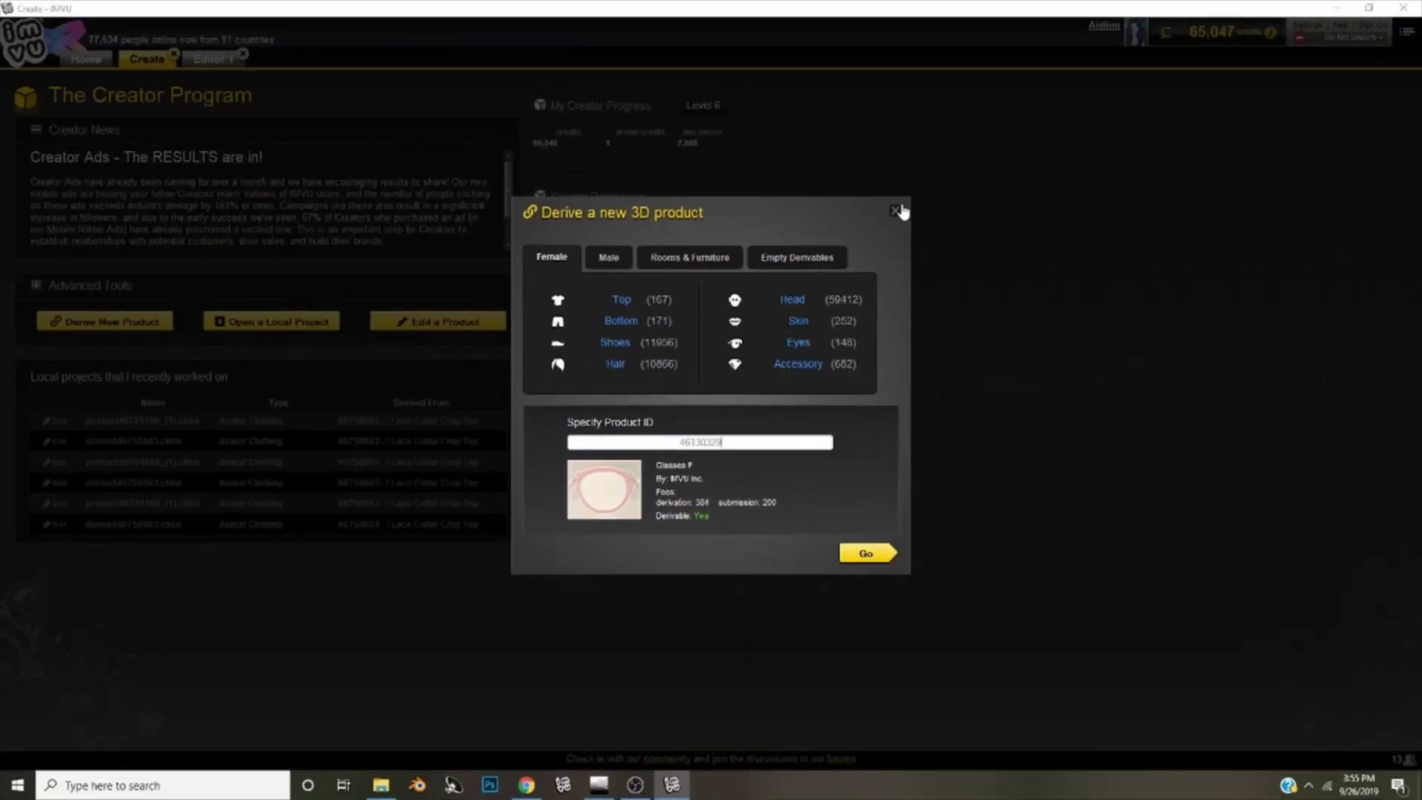
{"action": "left_click", "coordinate": [897, 211]}
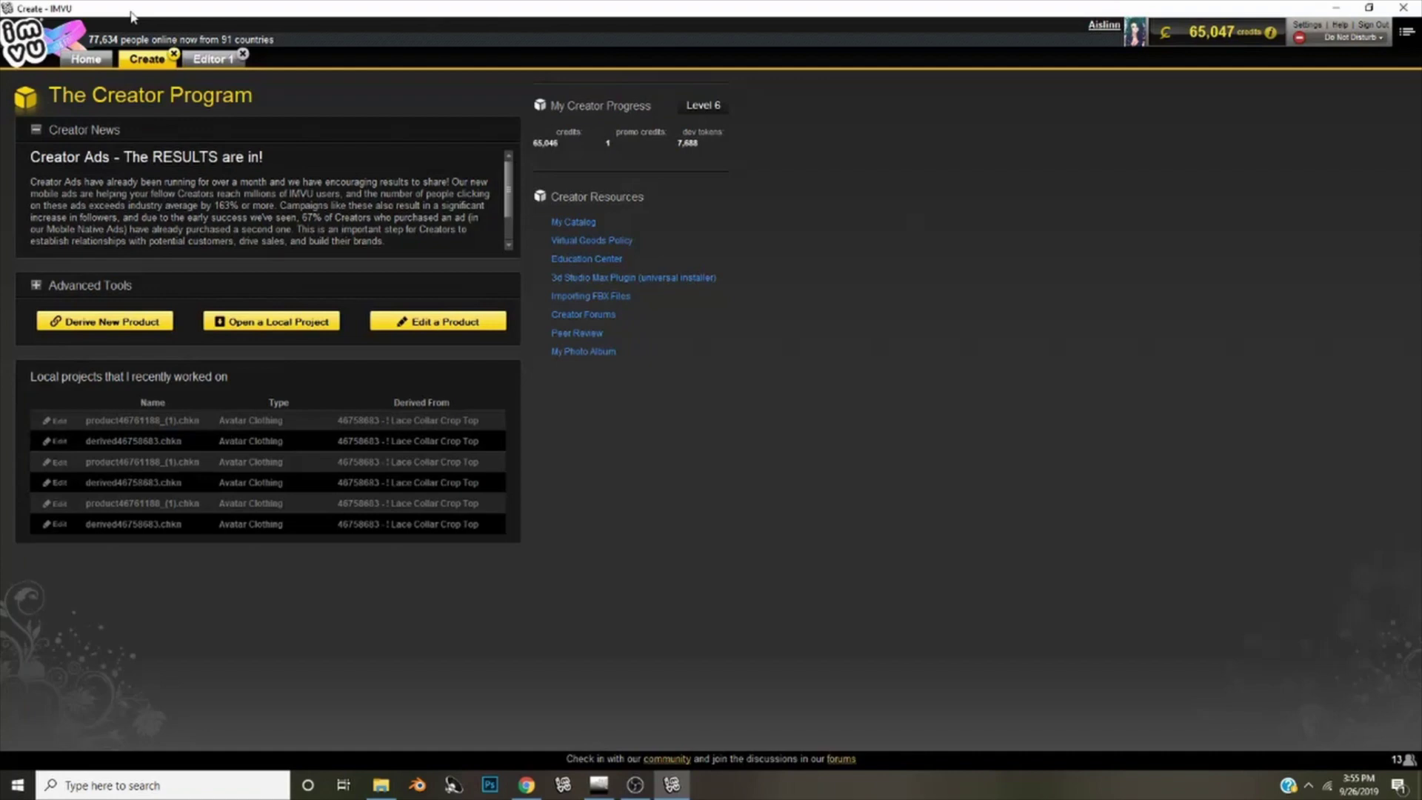
In the open Editor 1 project, replace material 00's texture on the Shades01F mesh with GlassesTexture from the GIMP folder
{"action": "left_click", "coordinate": [214, 58]}
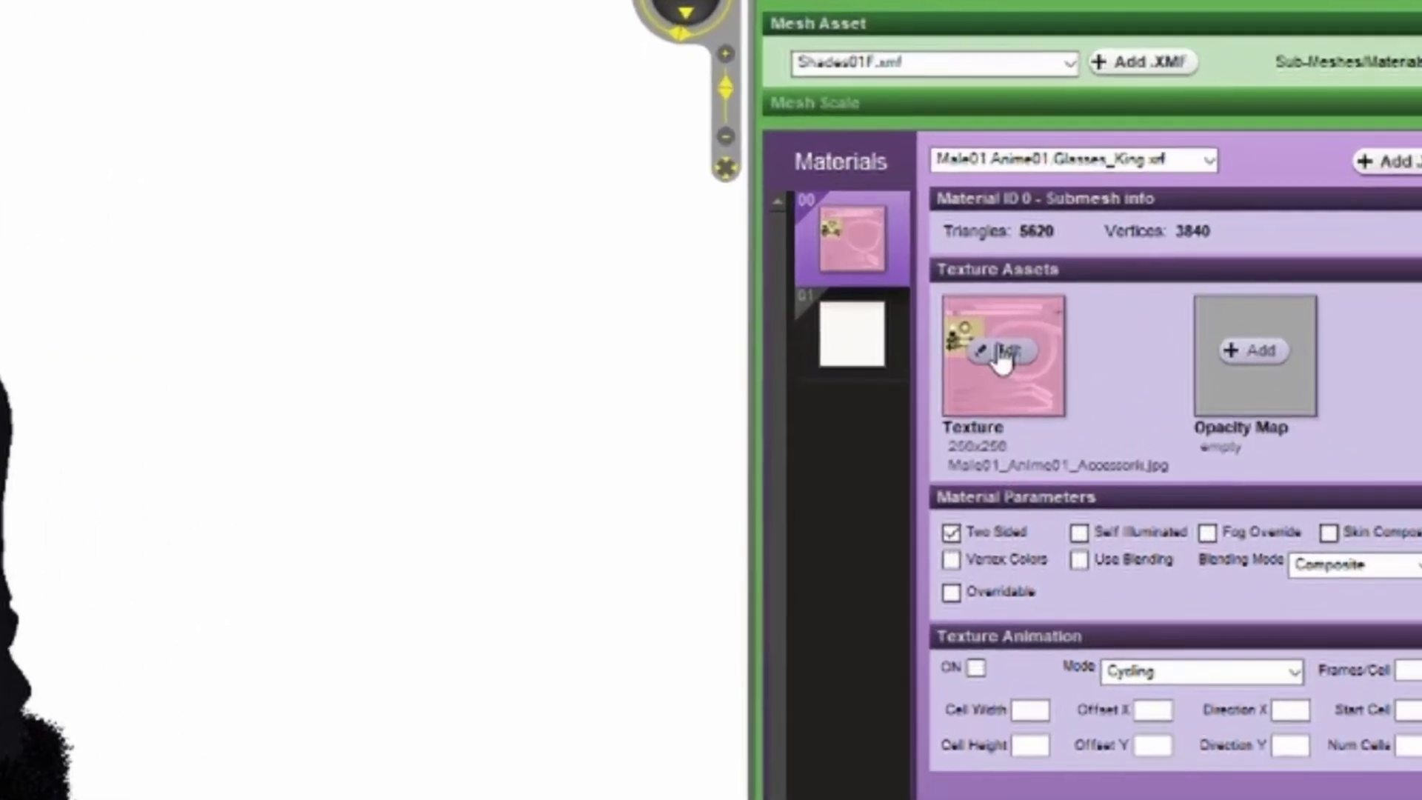
{"action": "left_click", "coordinate": [1001, 353]}
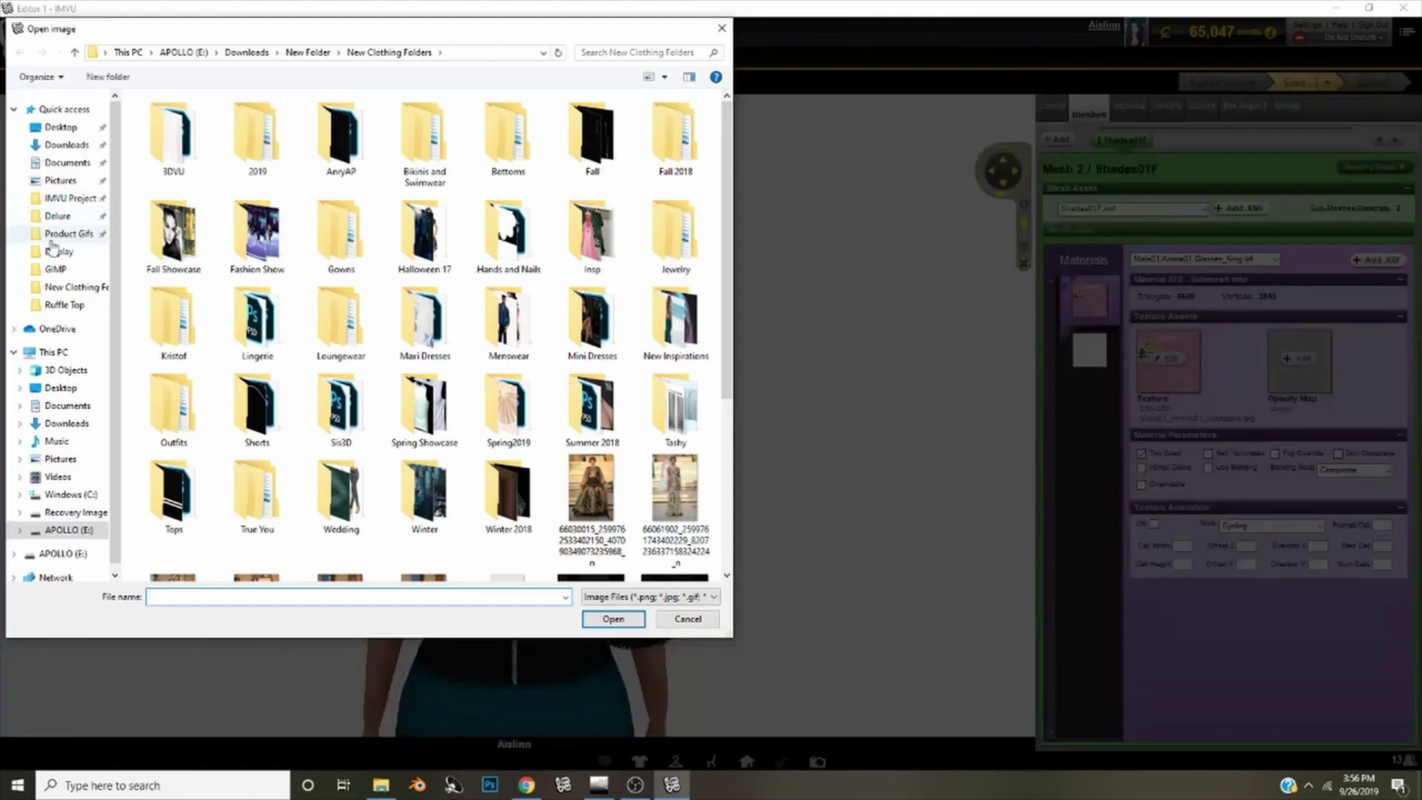
{"action": "left_click", "coordinate": [55, 269]}
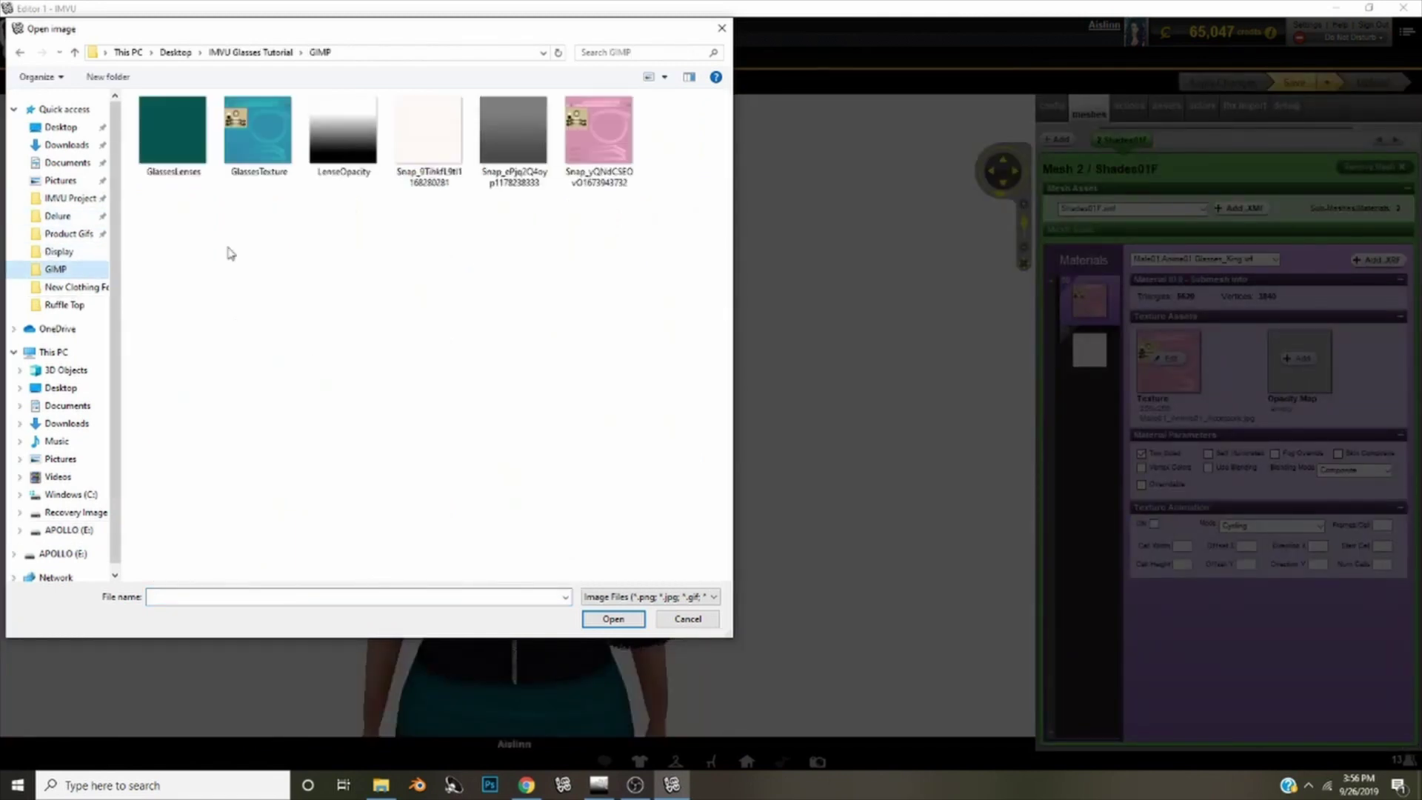
{"action": "double_click", "coordinate": [261, 140]}
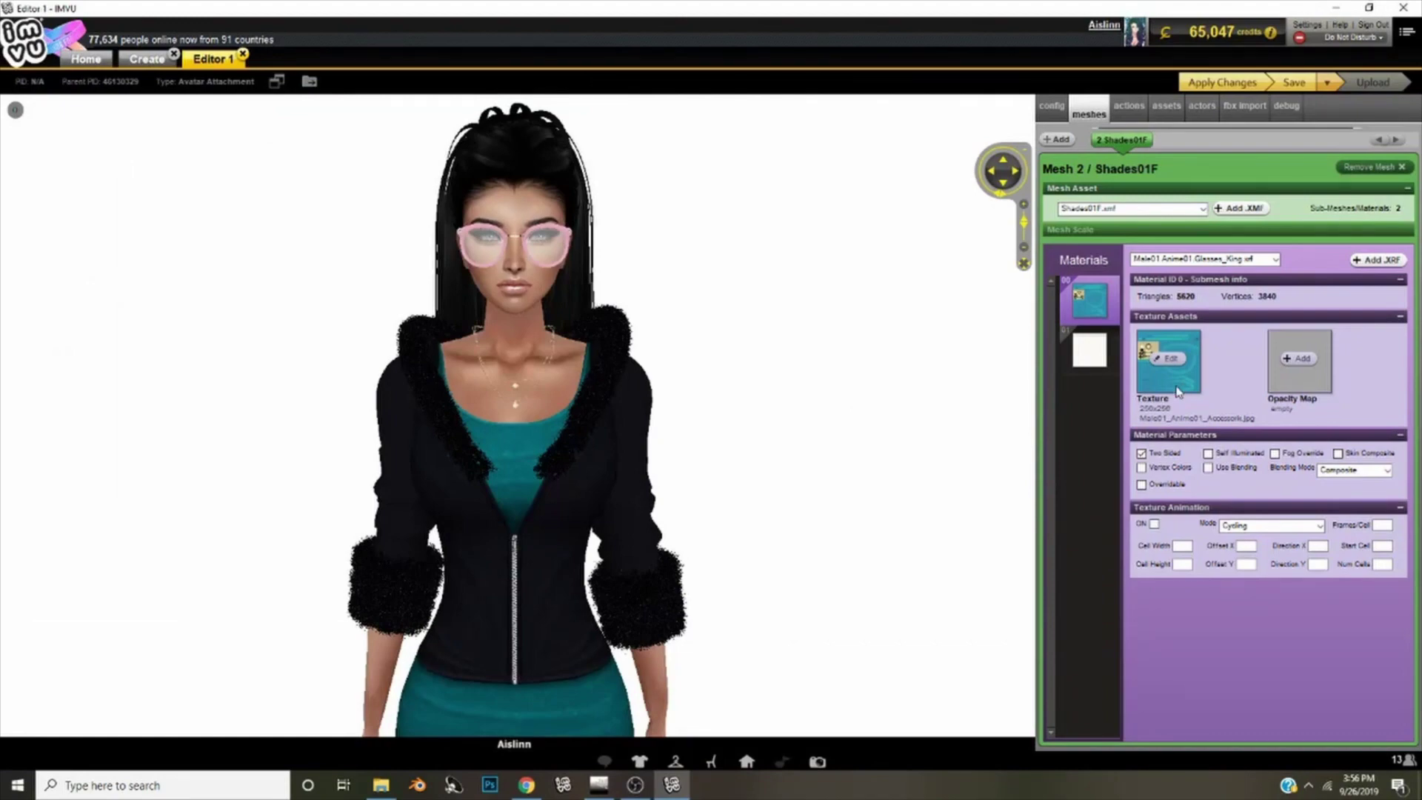
On material 01 of the Shades01F mesh, replace the texture with GlassesLenses and the opacity map with LenseOpacity from the GIMP folder
{"action": "left_click", "coordinate": [1093, 359]}
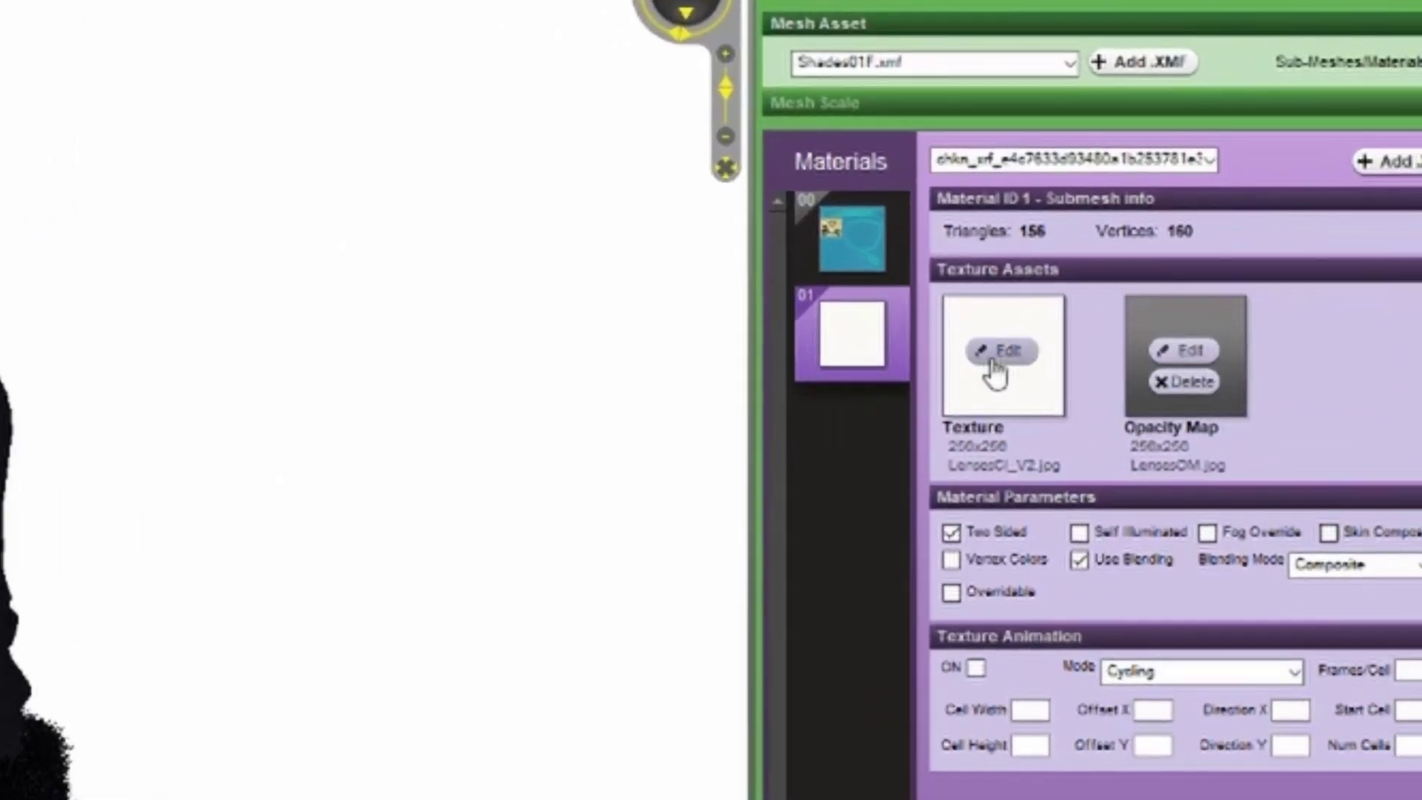
{"action": "left_click", "coordinate": [997, 352]}
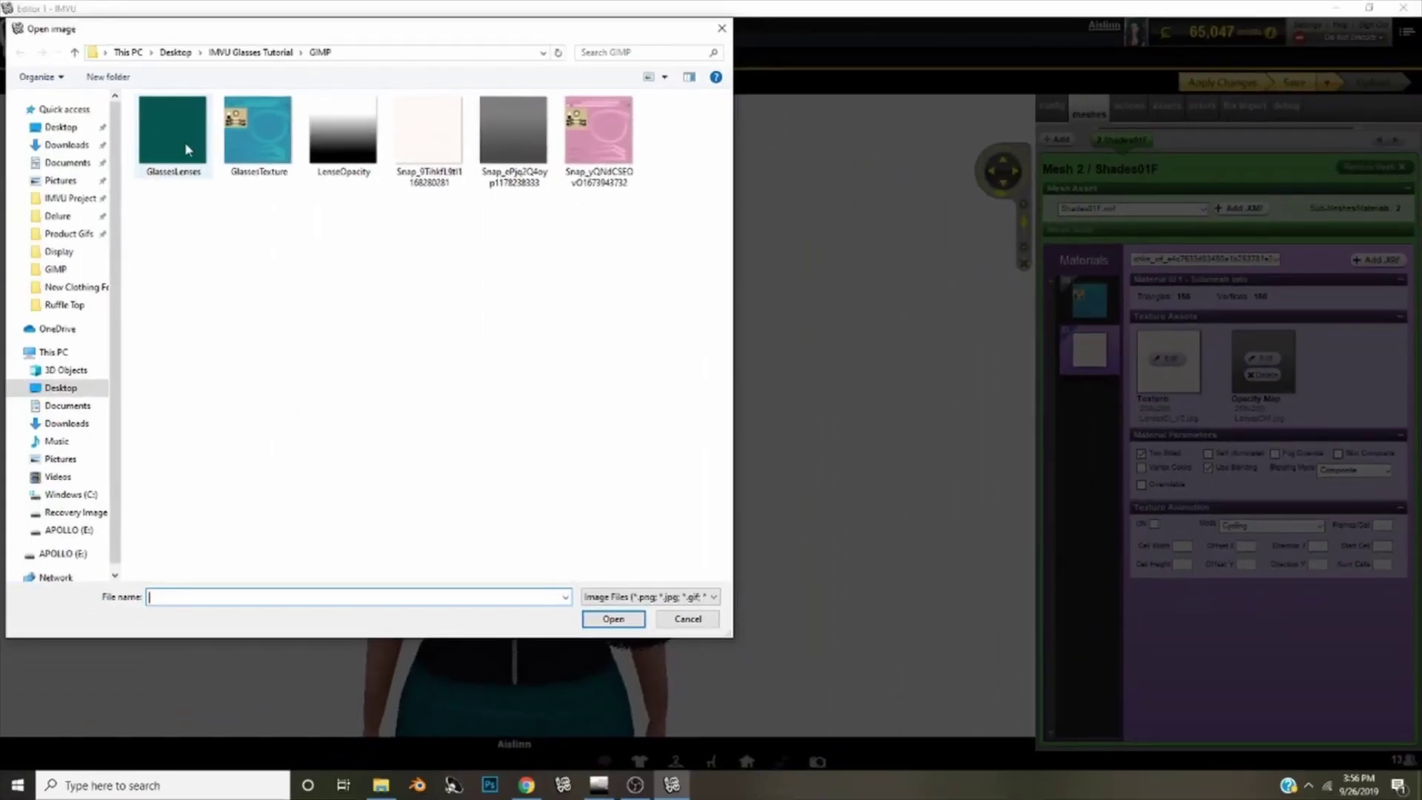
{"action": "double_click", "coordinate": [186, 150]}
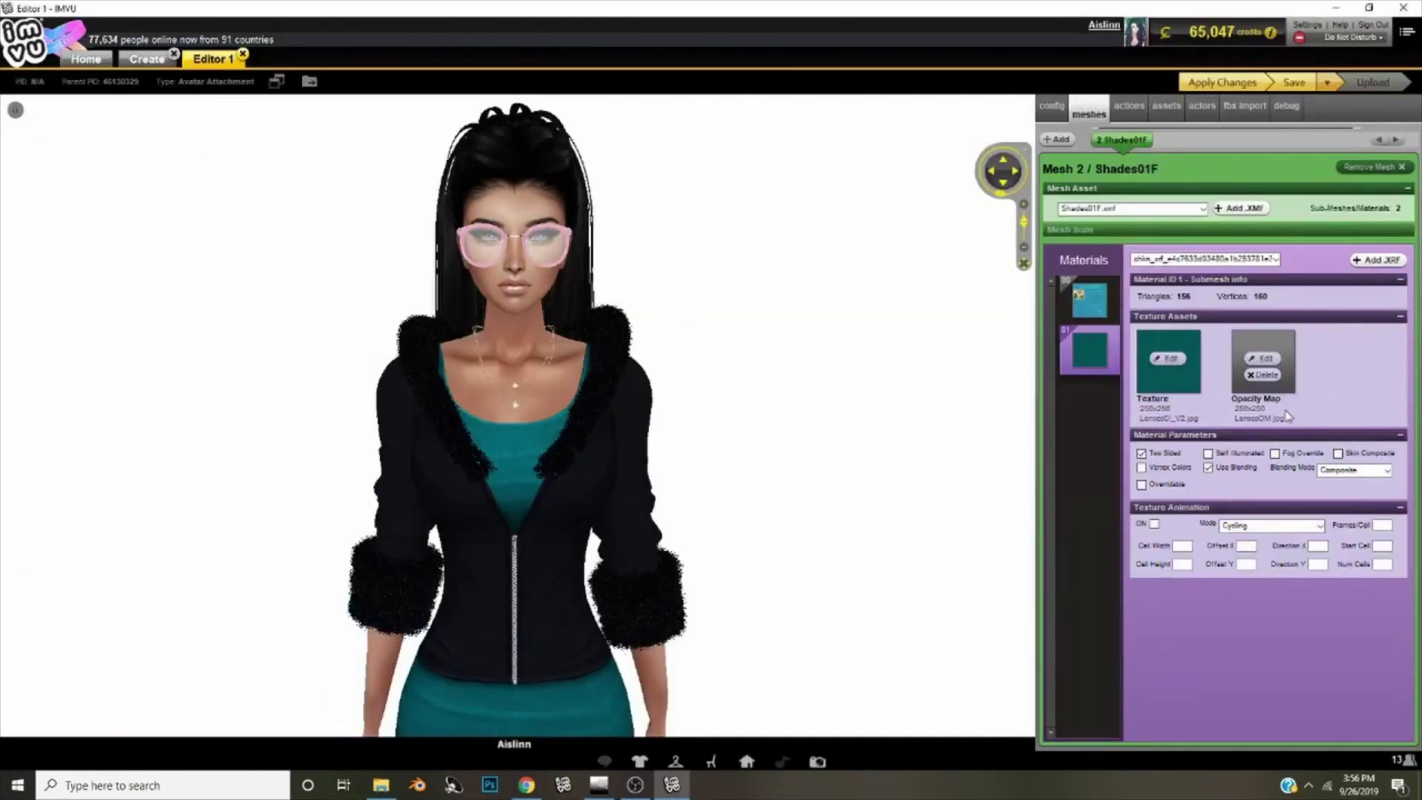
{"action": "left_click", "coordinate": [1266, 359]}
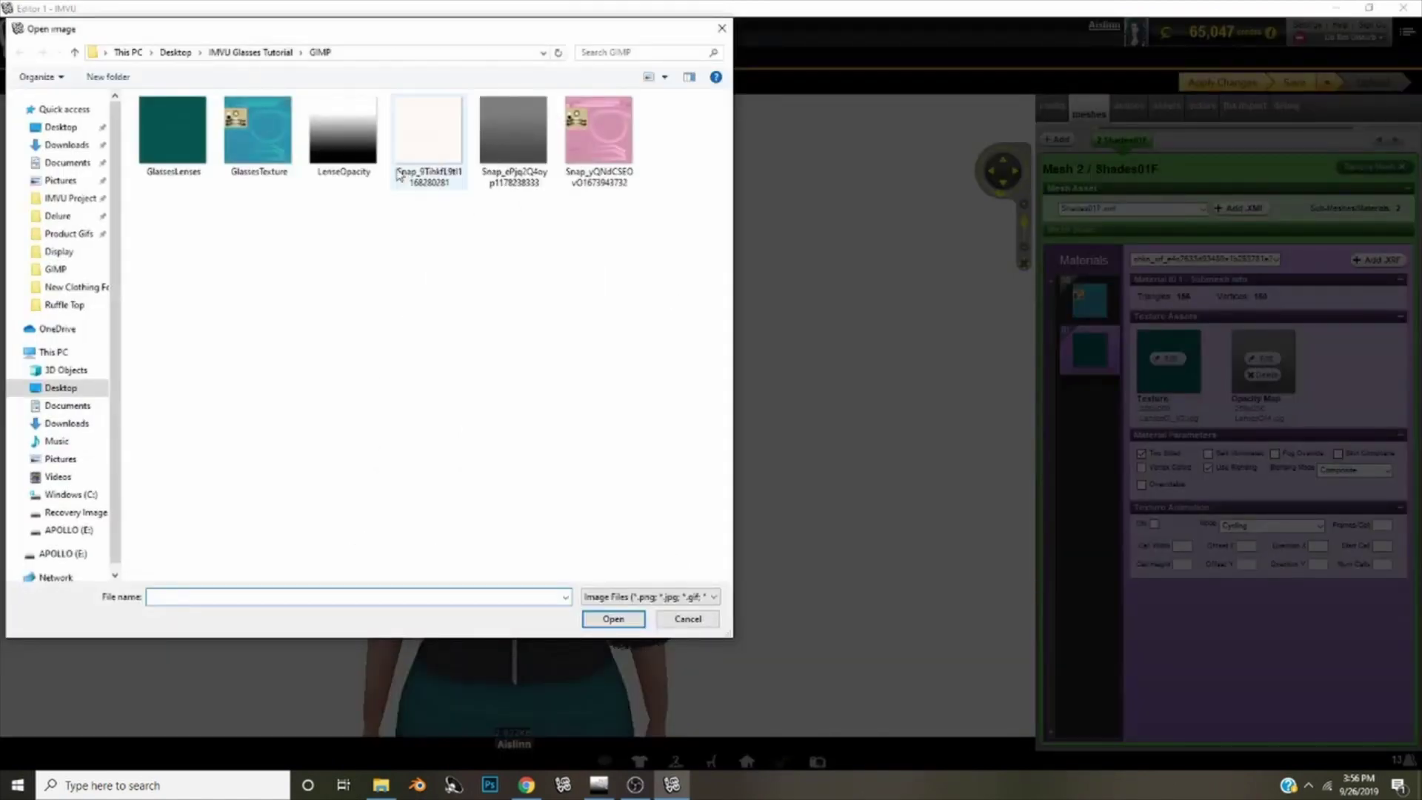
{"action": "double_click", "coordinate": [343, 141]}
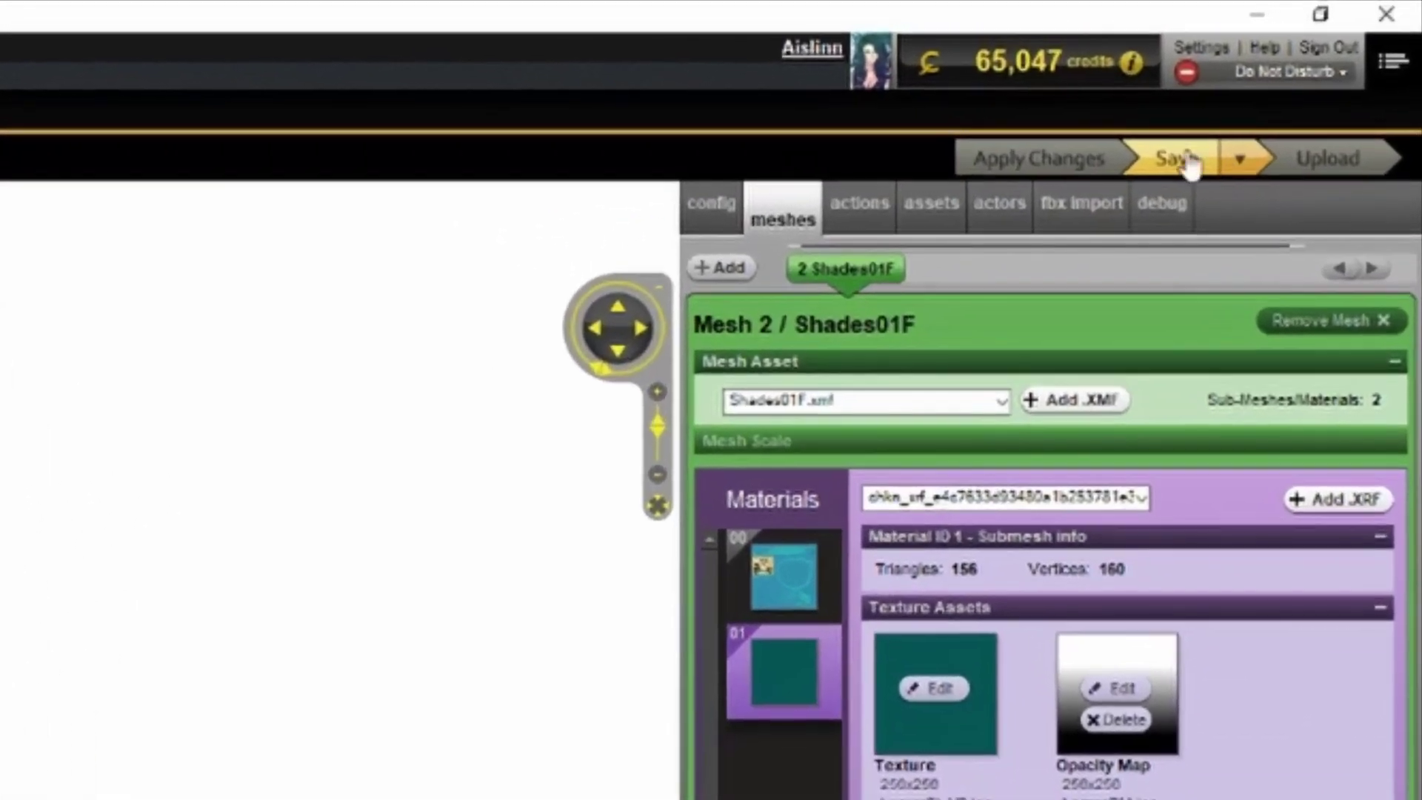
Save the project, proceed to uploading it, and set the rating in the product submission form to General Audience
{"action": "left_click", "coordinate": [1183, 160]}
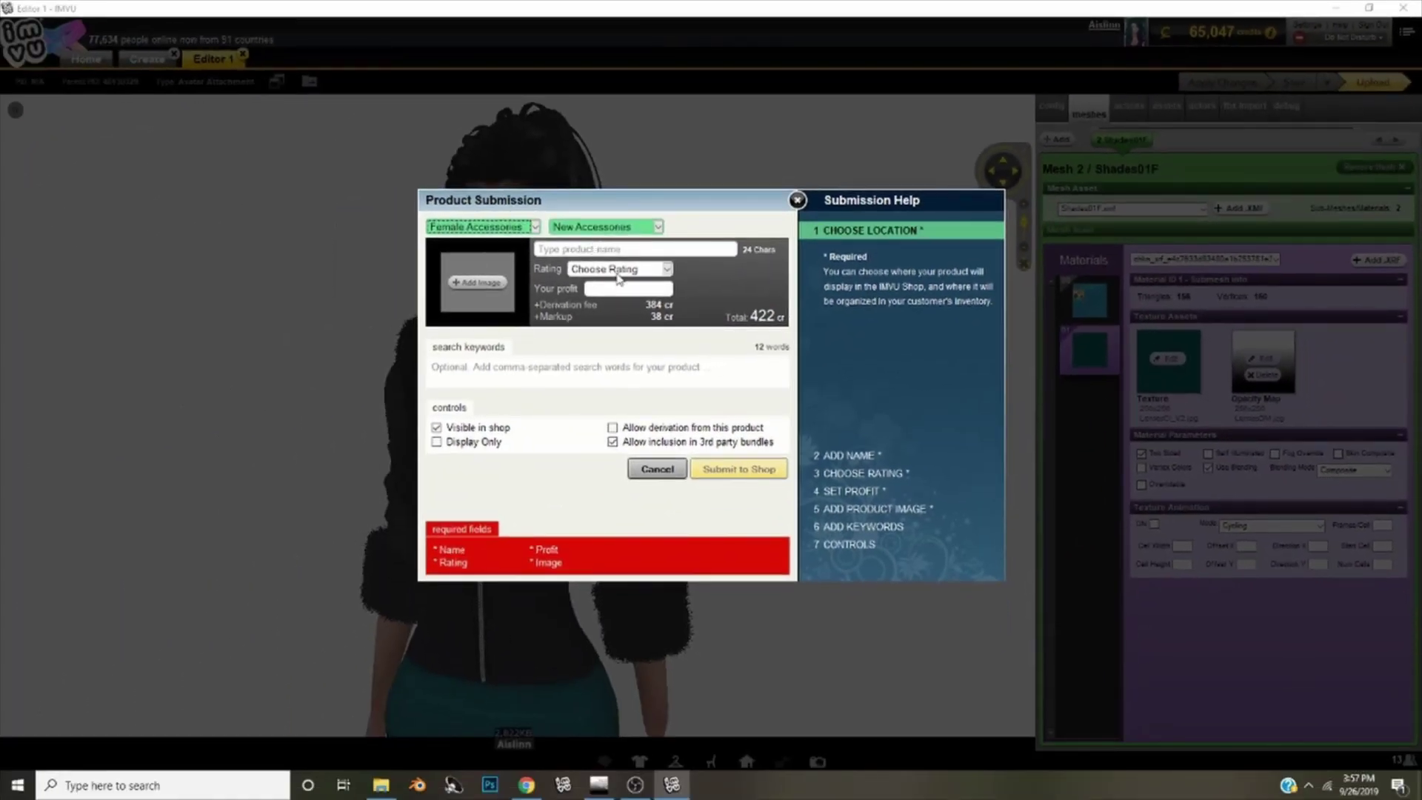
{"action": "left_click", "coordinate": [619, 271]}
{"action": "left_click", "coordinate": [626, 296]}
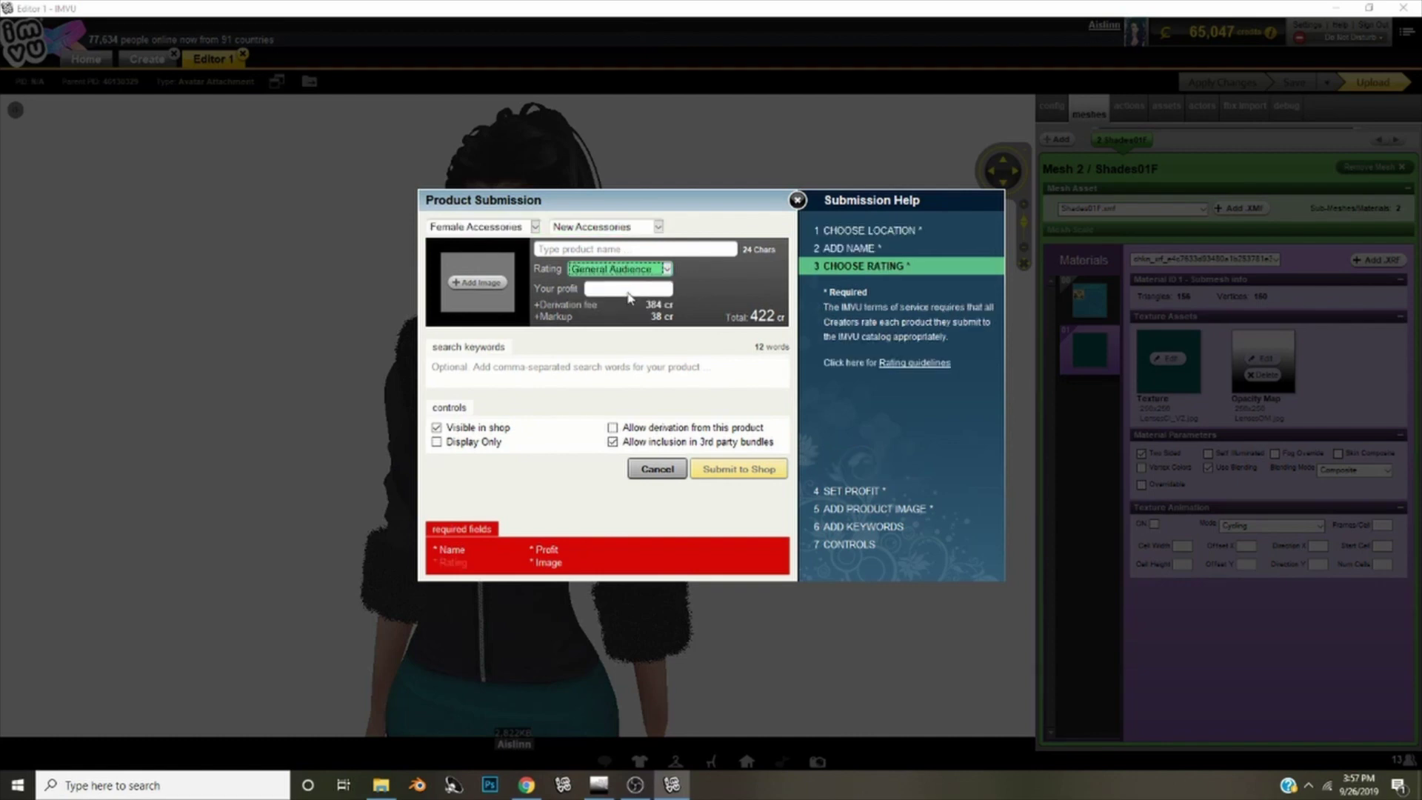